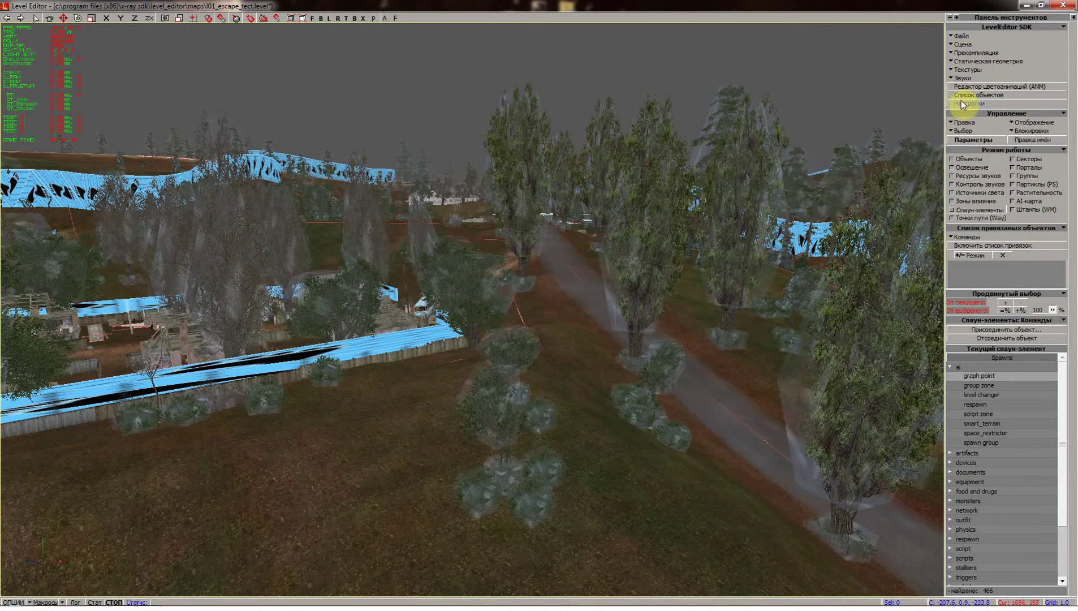
- Look through the commands of the object, lighting, influence zone, sector, particle and AI map editing modes
{"action": "left_click", "coordinate": [983, 162]}
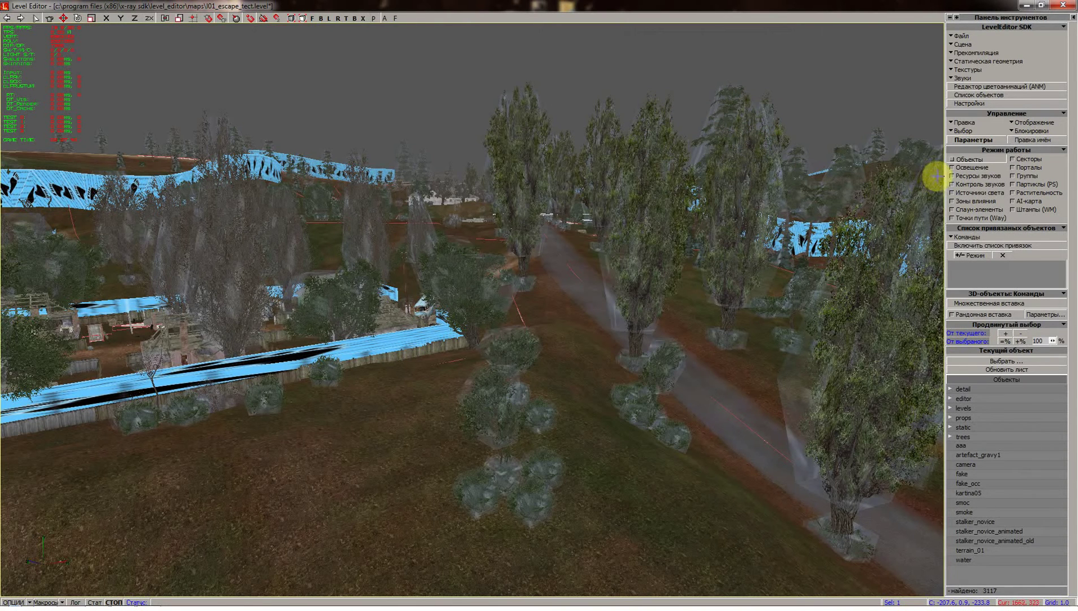
{"action": "left_click", "coordinate": [967, 176]}
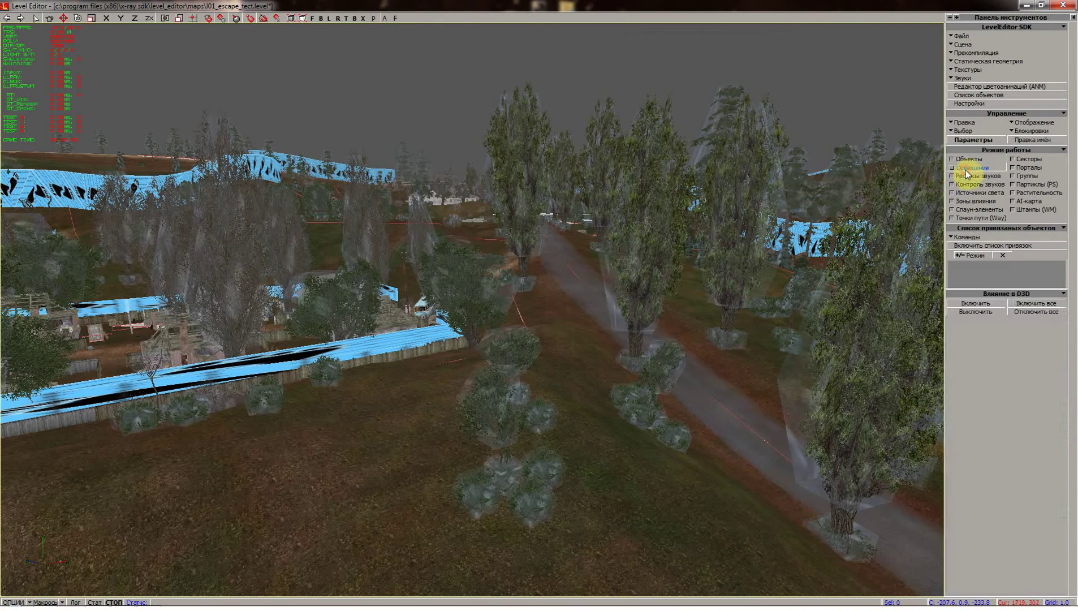
{"action": "left_click", "coordinate": [965, 201]}
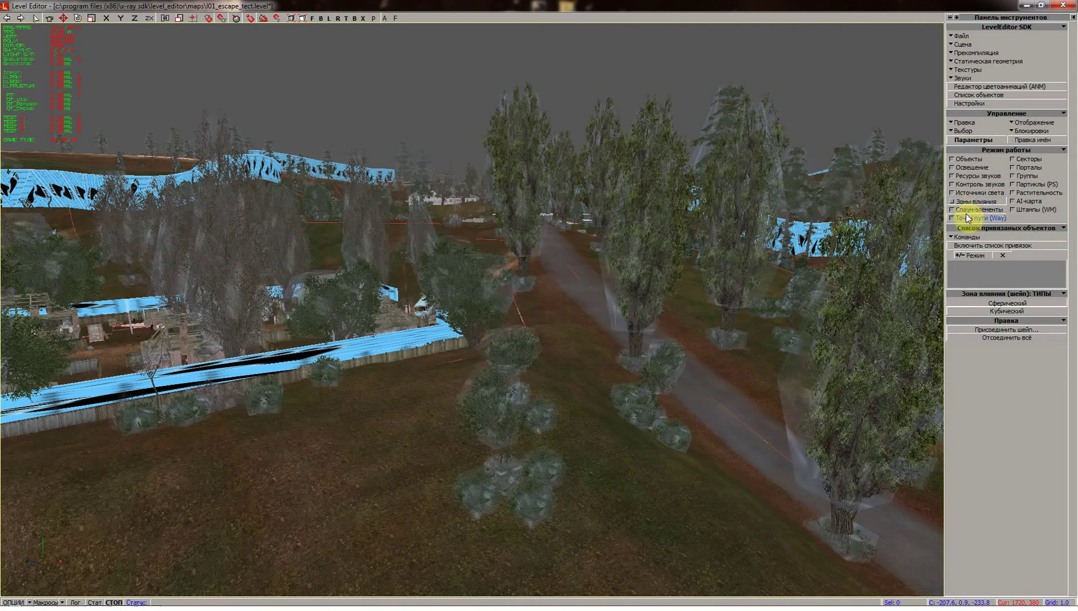
{"action": "left_click_drag", "start_coordinate": [394, 172], "coordinate": [426, 193], "text": "shift"}
{"action": "left_click", "coordinate": [1038, 161]}
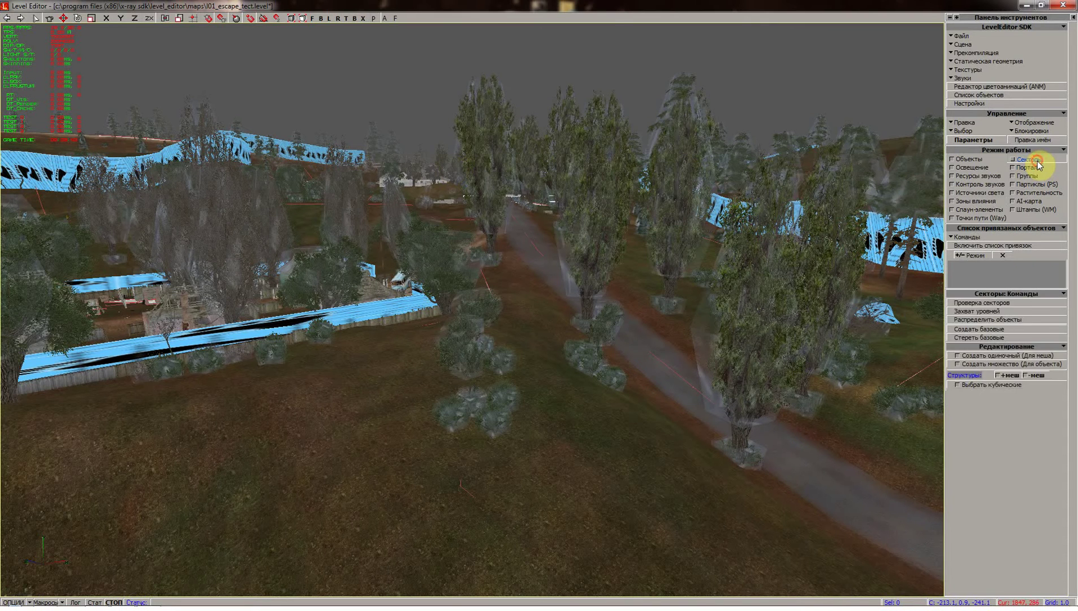
{"action": "left_click", "coordinate": [1037, 160]}
{"action": "left_click", "coordinate": [1039, 193]}
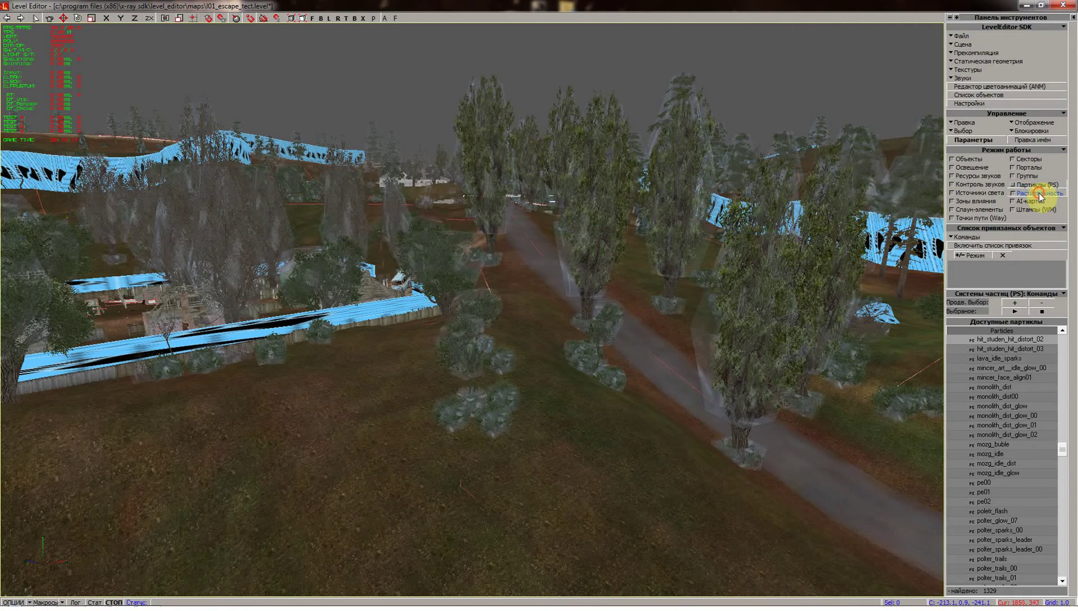
{"action": "left_click", "coordinate": [1038, 202]}
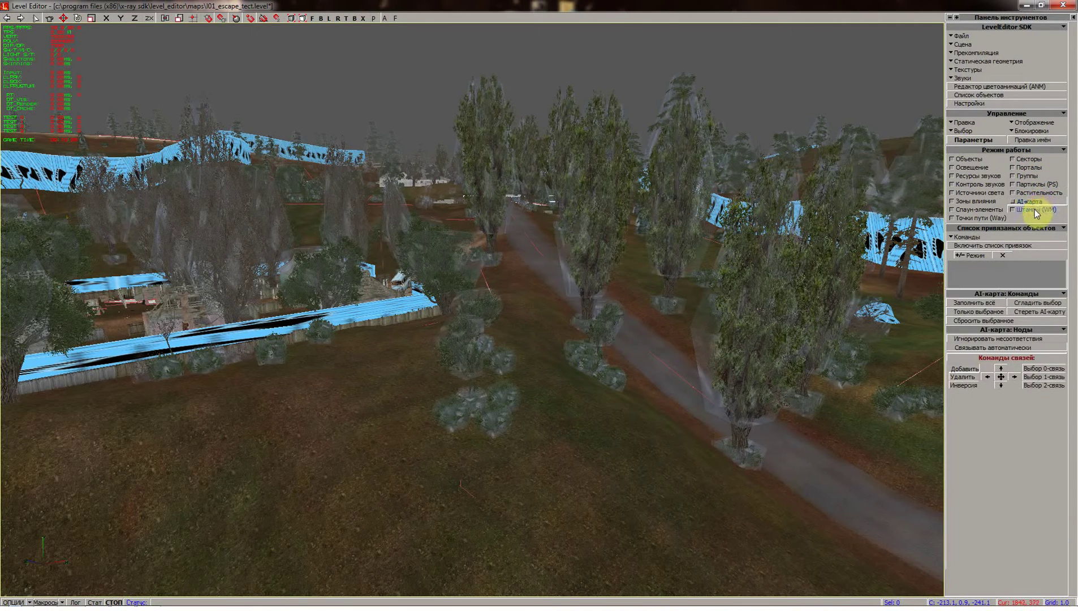
{"action": "mouse_move", "coordinate": [428, 245]}
{"action": "left_mouse_down", "text": "shift"}
{"action": "mouse_move", "coordinate": [426, 223]}
{"action": "mouse_move", "coordinate": [429, 234]}
{"action": "left_mouse_up", "text": "shift"}
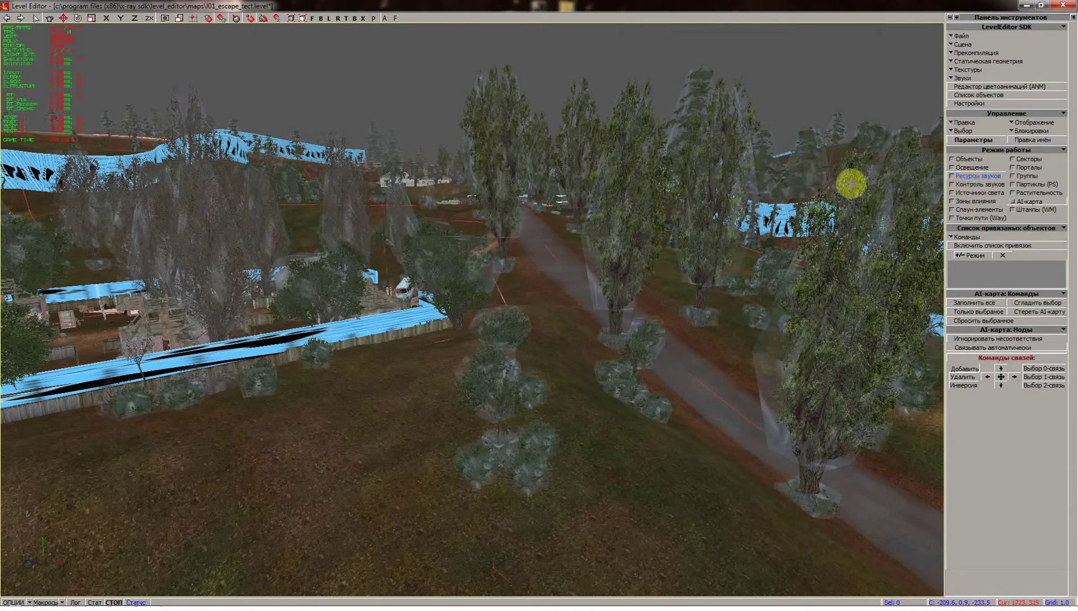
- Switch the working mode to spawn elements
{"action": "left_click", "coordinate": [968, 209]}
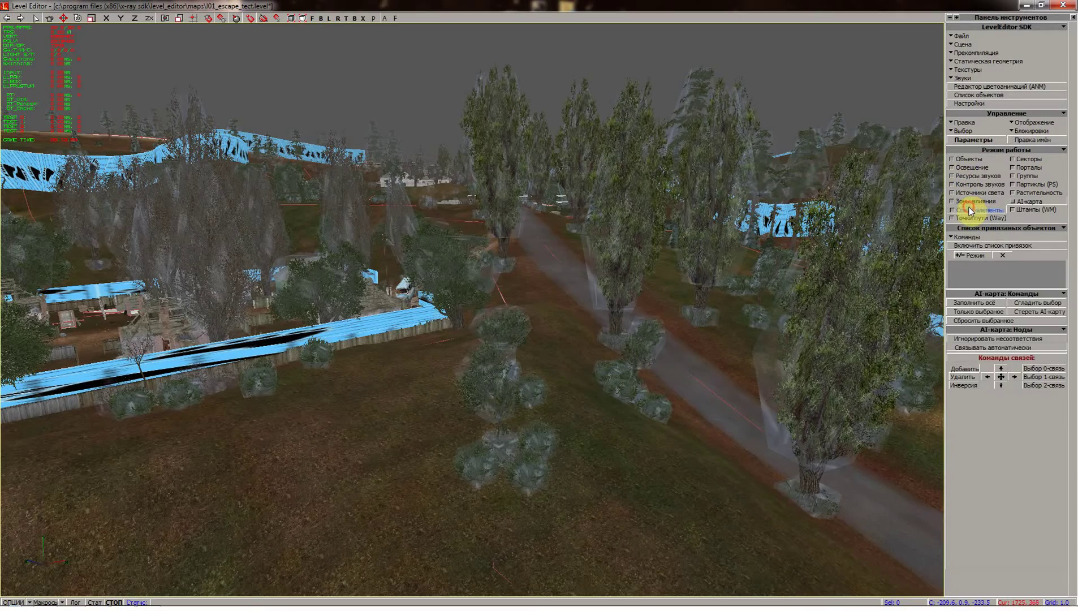
{"action": "left_click_drag", "start_coordinate": [428, 222], "coordinate": [429, 226], "text": "shift"}
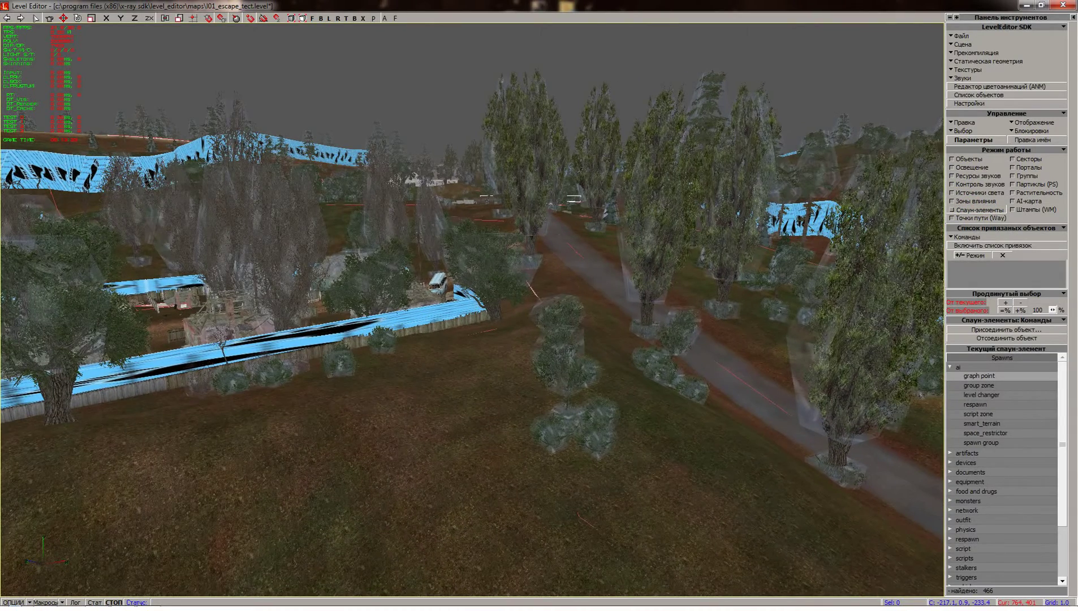
{"action": "right_click_drag", "start_coordinate": [429, 224], "coordinate": [404, 233], "text": "shift"}
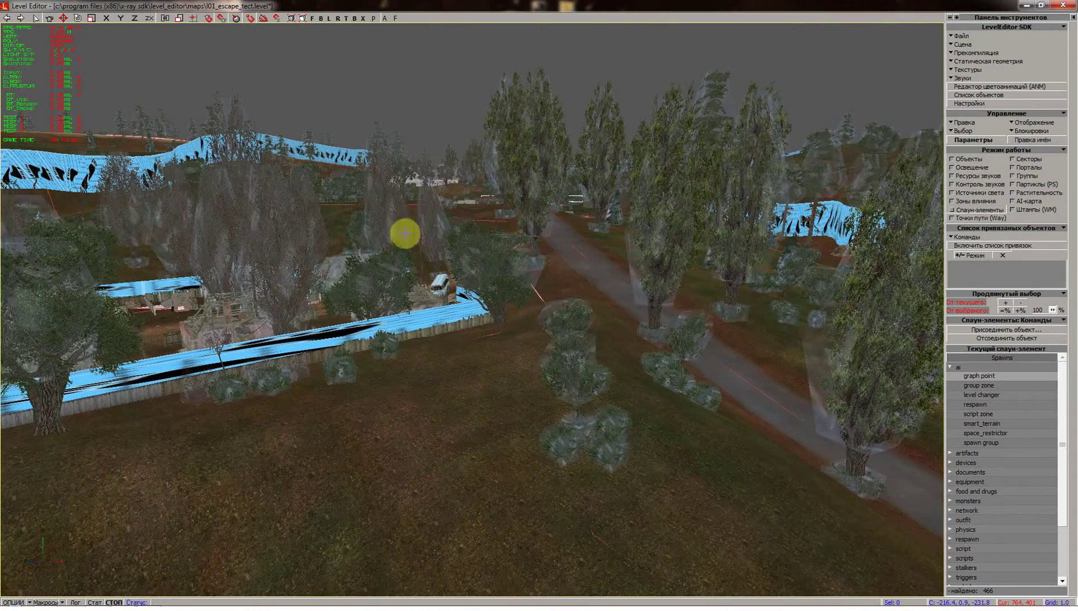
- Review the keyboard shortcuts assigned to the rotate, select, move and add actions in the SDK settings
{"action": "left_click", "coordinate": [962, 105]}
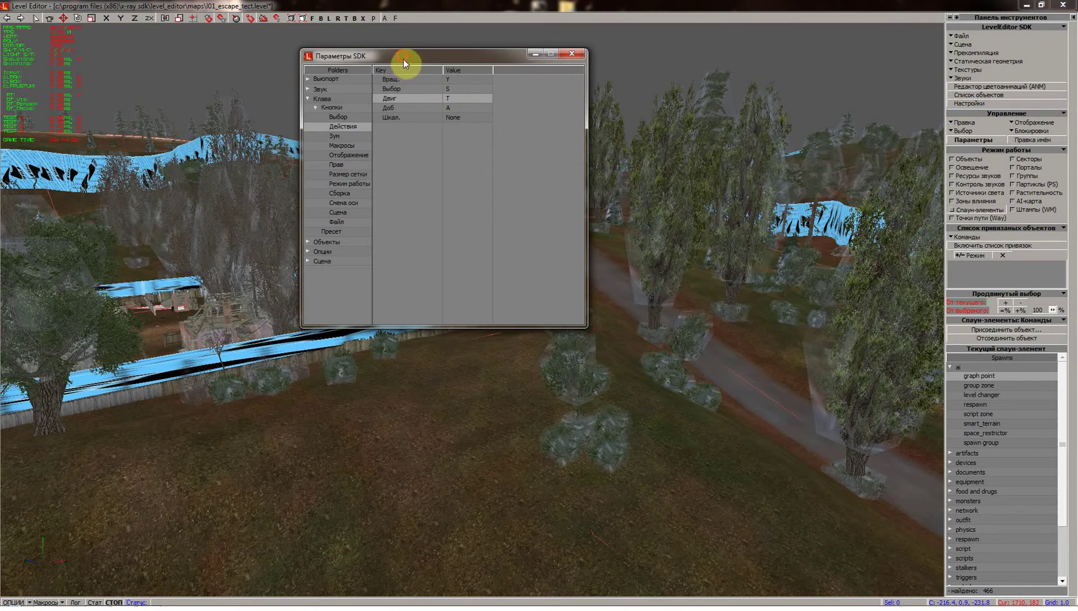
{"action": "left_click_drag", "start_coordinate": [402, 55], "coordinate": [407, 73]}
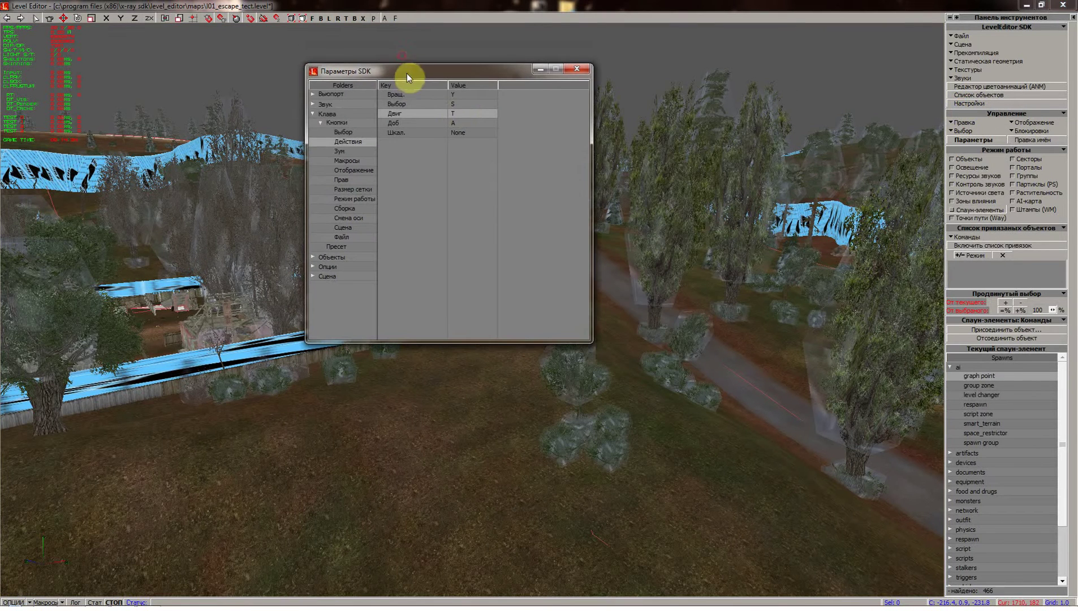
{"action": "left_click", "coordinate": [324, 114]}
{"action": "left_click", "coordinate": [335, 124]}
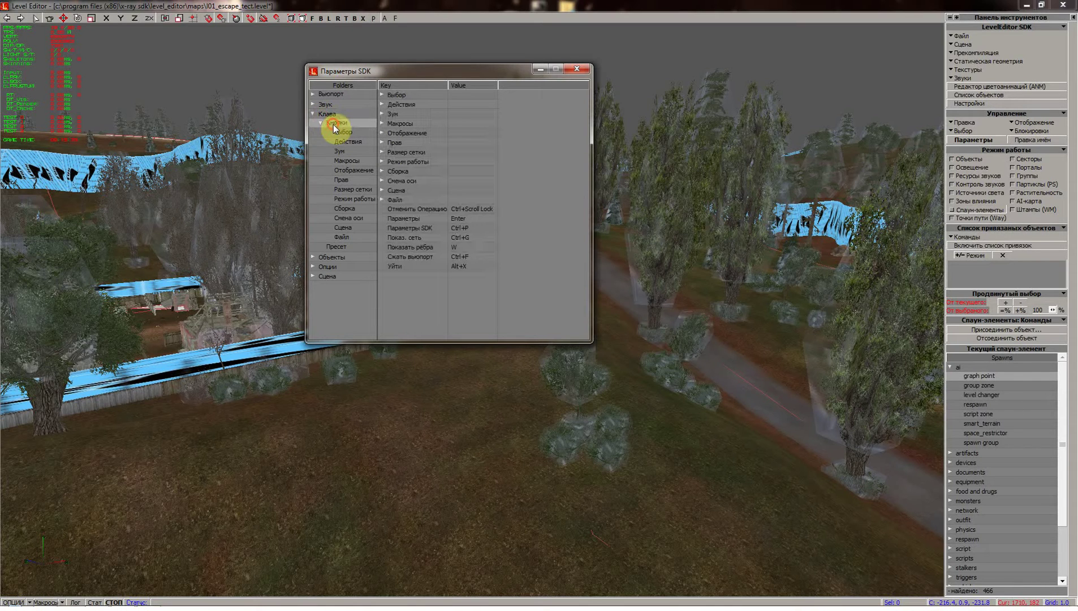
{"action": "left_click", "coordinate": [346, 141]}
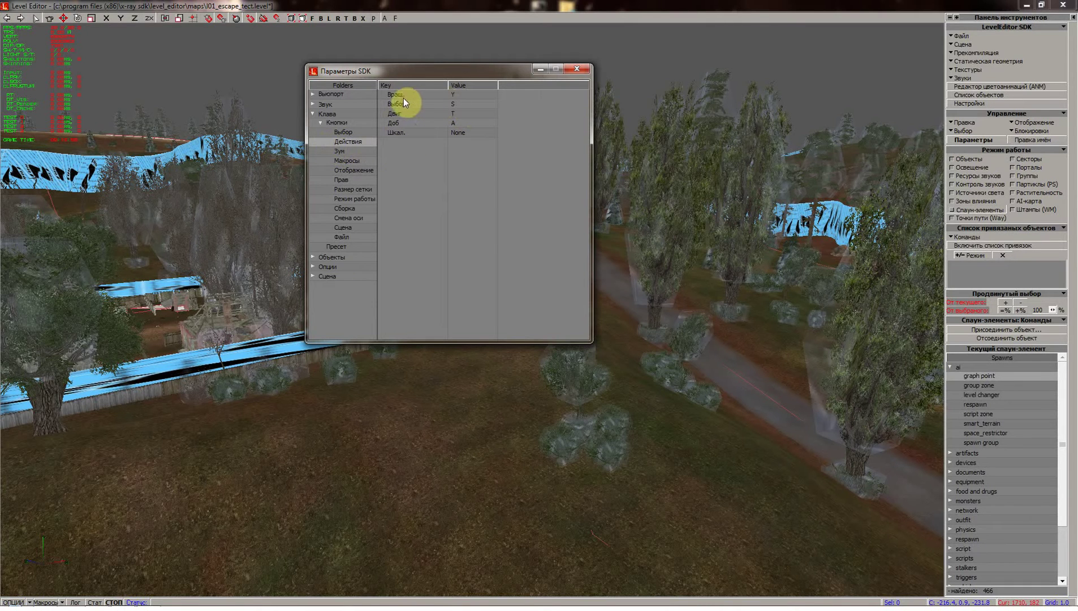
{"action": "left_click", "coordinate": [459, 96]}
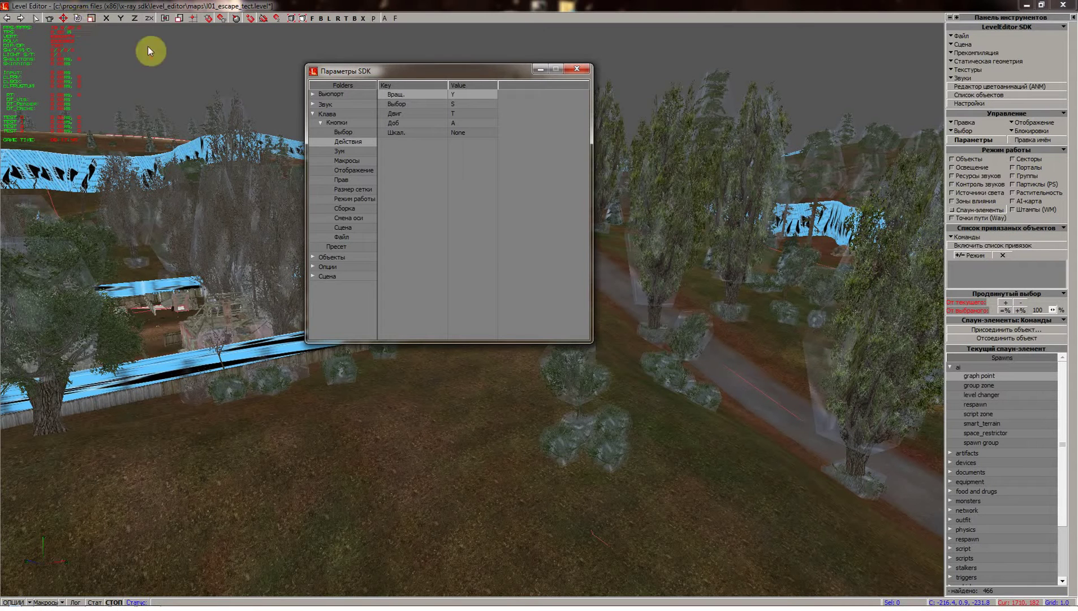
{"action": "left_click", "coordinate": [474, 105]}
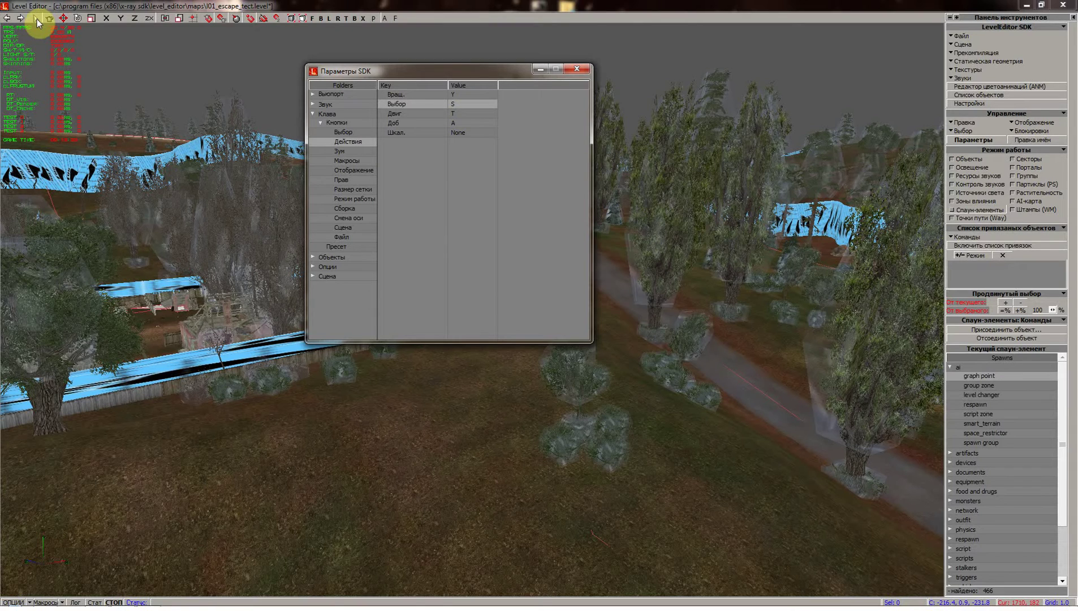
{"action": "left_click", "coordinate": [457, 114]}
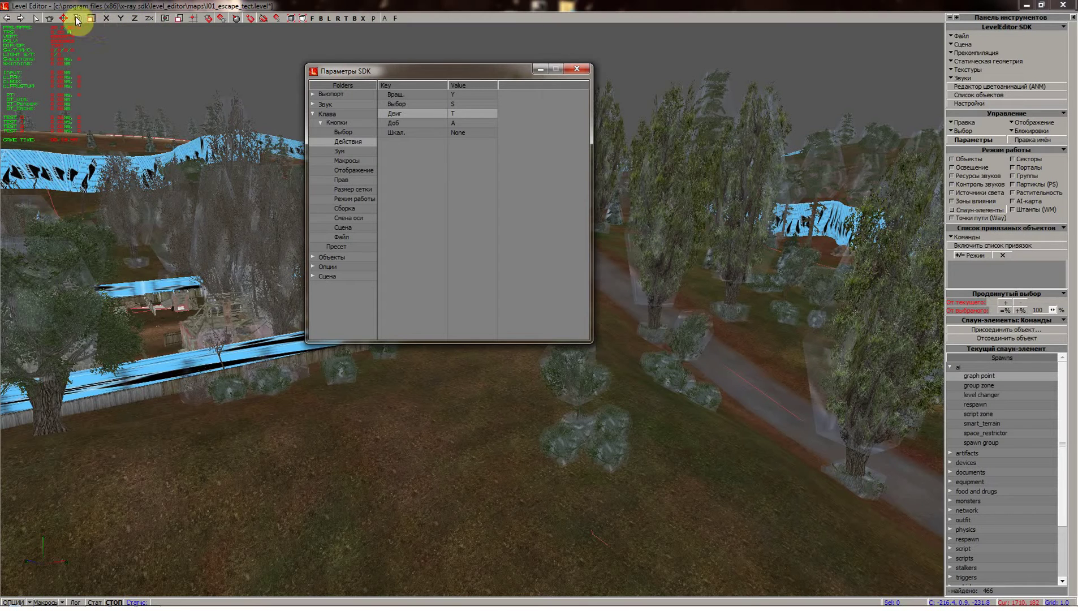
{"action": "left_click", "coordinate": [464, 123]}
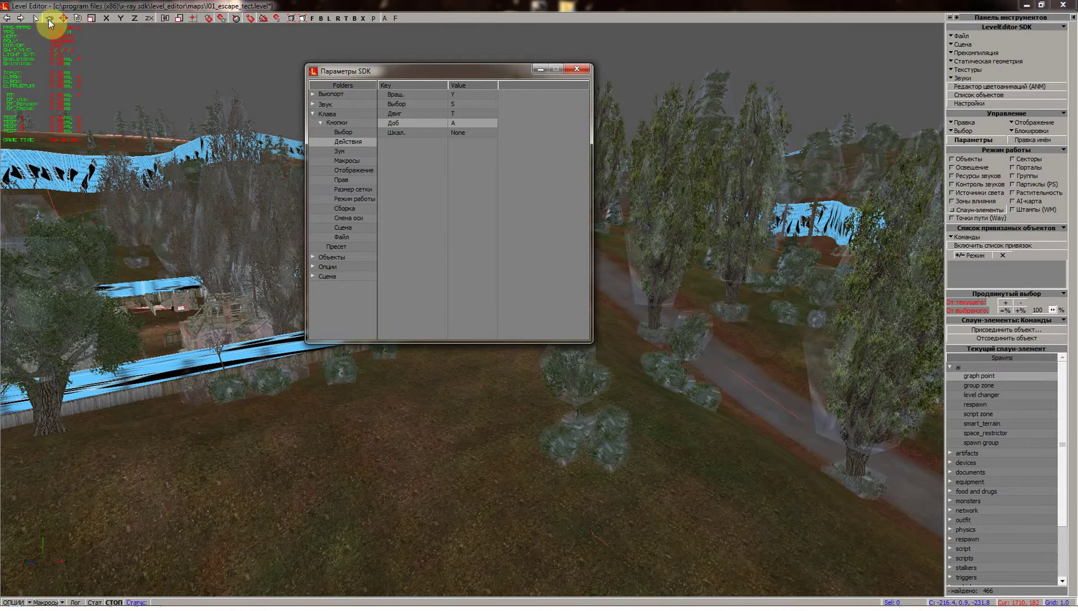
{"action": "left_click", "coordinate": [577, 68]}
- Add a graph point on the road just ahead of the checkpoint barriers
{"action": "left_click_drag", "start_coordinate": [451, 309], "coordinate": [453, 308], "text": "shift"}
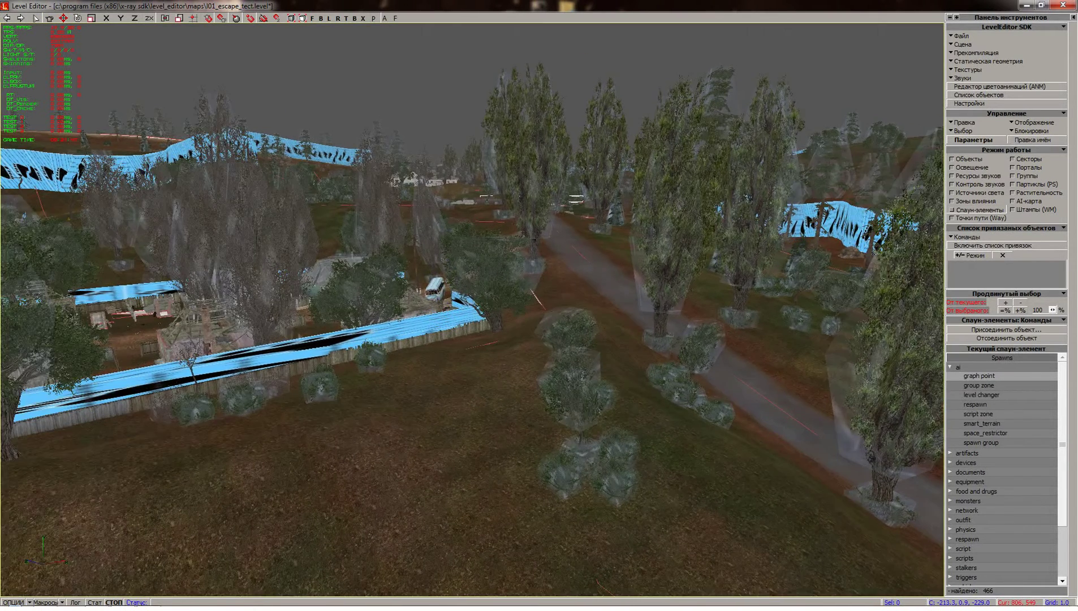
{"action": "right_click_drag", "start_coordinate": [457, 334], "coordinate": [459, 335], "text": "shift"}
{"action": "mouse_move", "coordinate": [456, 356]}
{"action": "left_mouse_down", "text": "shift"}
{"action": "mouse_move", "coordinate": [461, 382]}
{"action": "mouse_move", "coordinate": [460, 358]}
{"action": "left_mouse_up", "text": "shift"}
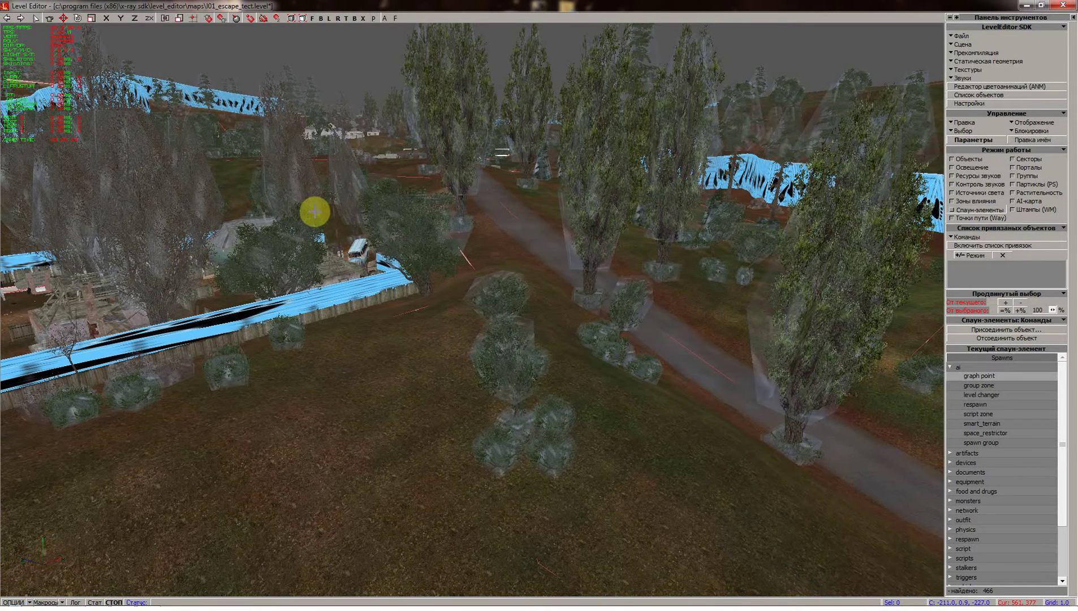
{"action": "left_click", "coordinate": [52, 20]}
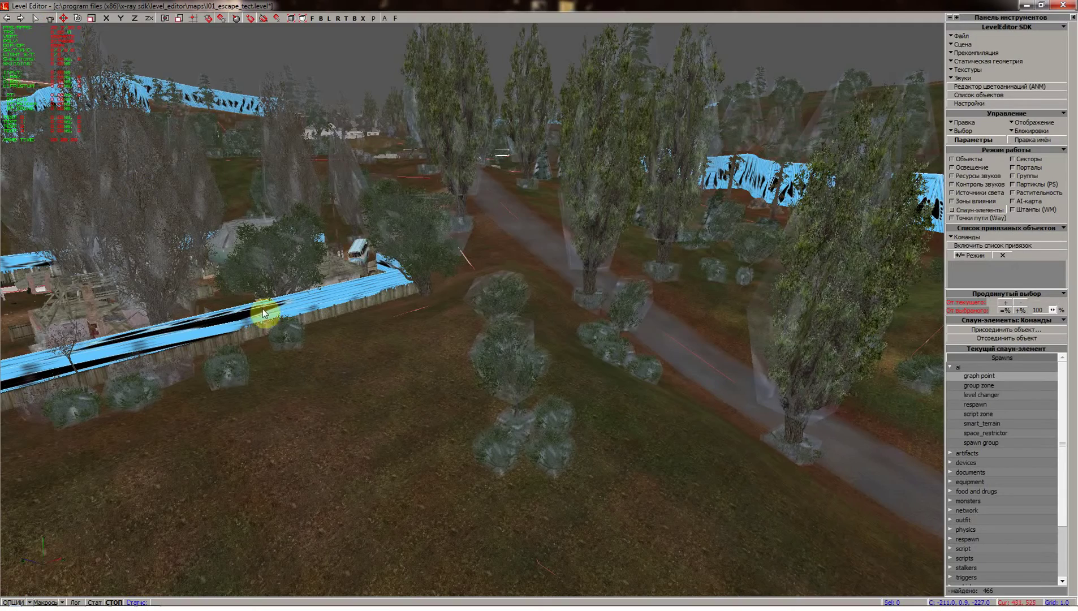
{"action": "left_click_drag", "start_coordinate": [274, 317], "coordinate": [339, 289], "text": "shift"}
{"action": "mouse_move", "coordinate": [276, 319]}
{"action": "left_mouse_down", "text": "shift"}
{"action": "mouse_move", "coordinate": [253, 295]}
{"action": "mouse_move", "coordinate": [259, 310]}
{"action": "mouse_move", "coordinate": [323, 293]}
{"action": "mouse_move", "coordinate": [296, 314]}
{"action": "left_mouse_up", "text": "shift"}
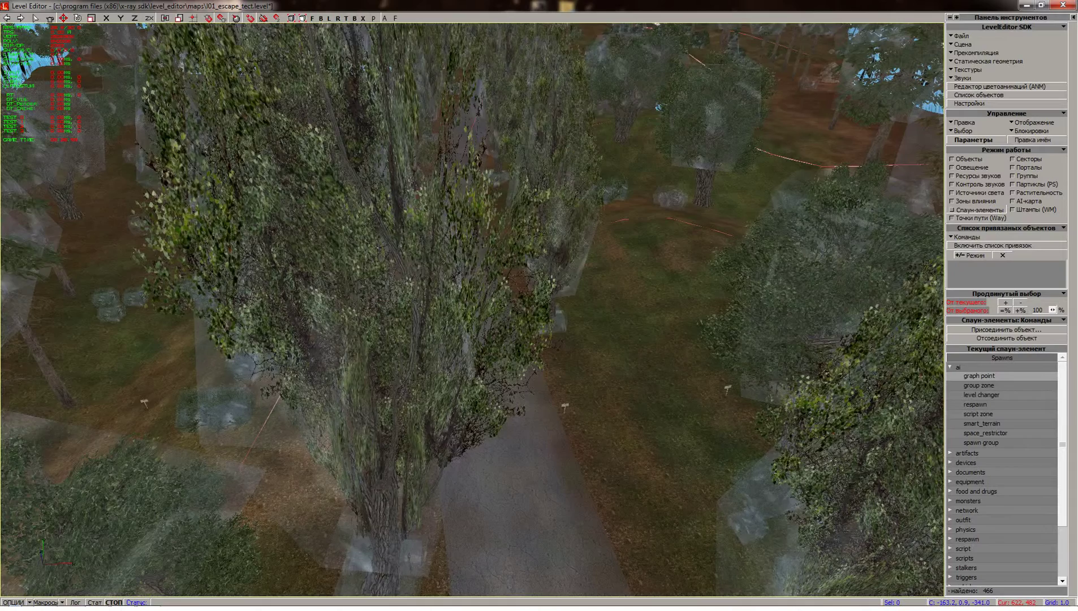
{"action": "left_click_drag", "start_coordinate": [350, 271], "coordinate": [363, 299], "text": "shift"}
{"action": "right_click_drag", "start_coordinate": [362, 300], "coordinate": [362, 238], "text": "shift"}
{"action": "left_click_drag", "start_coordinate": [362, 237], "coordinate": [350, 272], "text": "shift"}
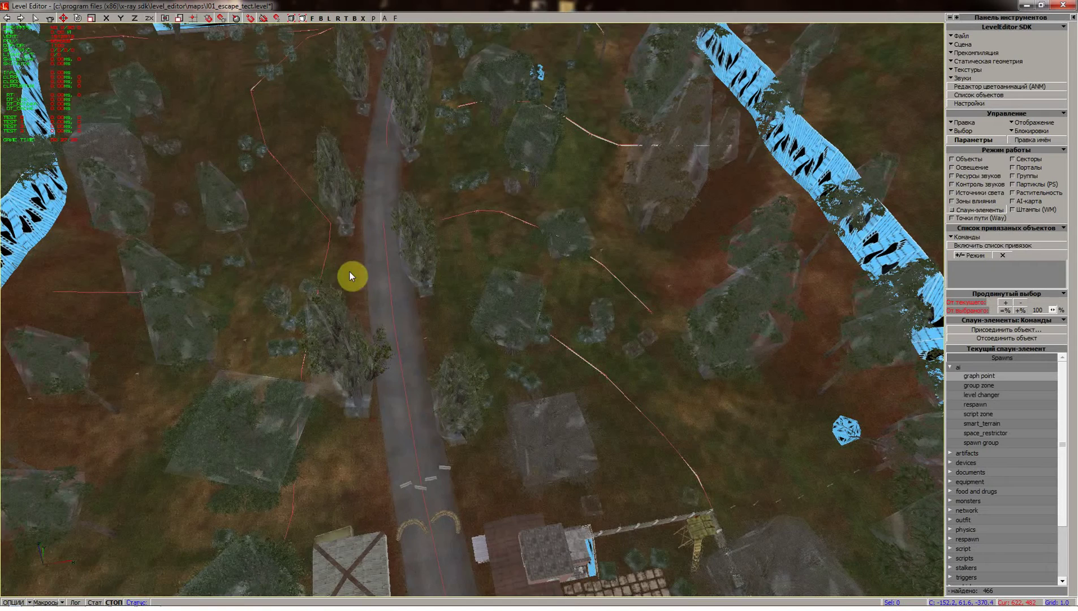
{"action": "left_click", "coordinate": [408, 381]}
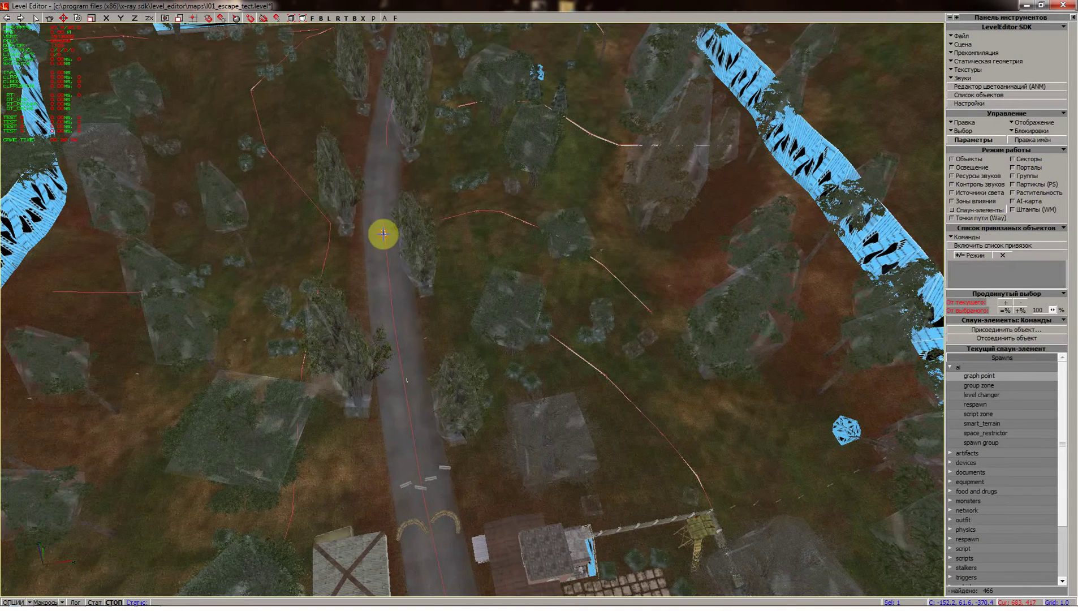
- Place more graph points along the road and across the terrain on both sides of it
{"action": "left_click_drag", "start_coordinate": [417, 258], "coordinate": [447, 261], "text": "shift"}
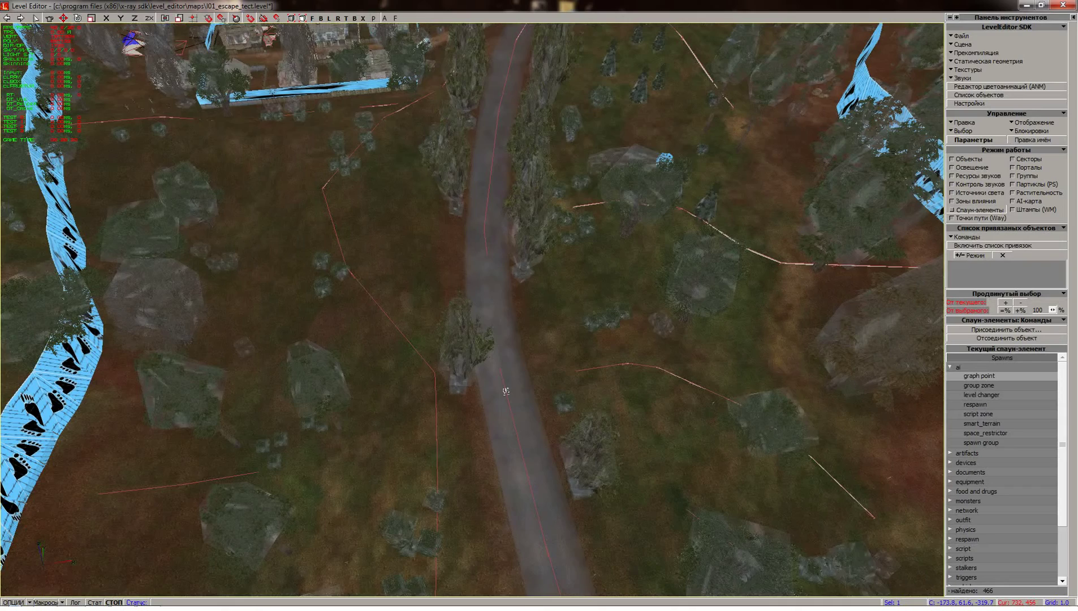
{"action": "left_click", "coordinate": [489, 227]}
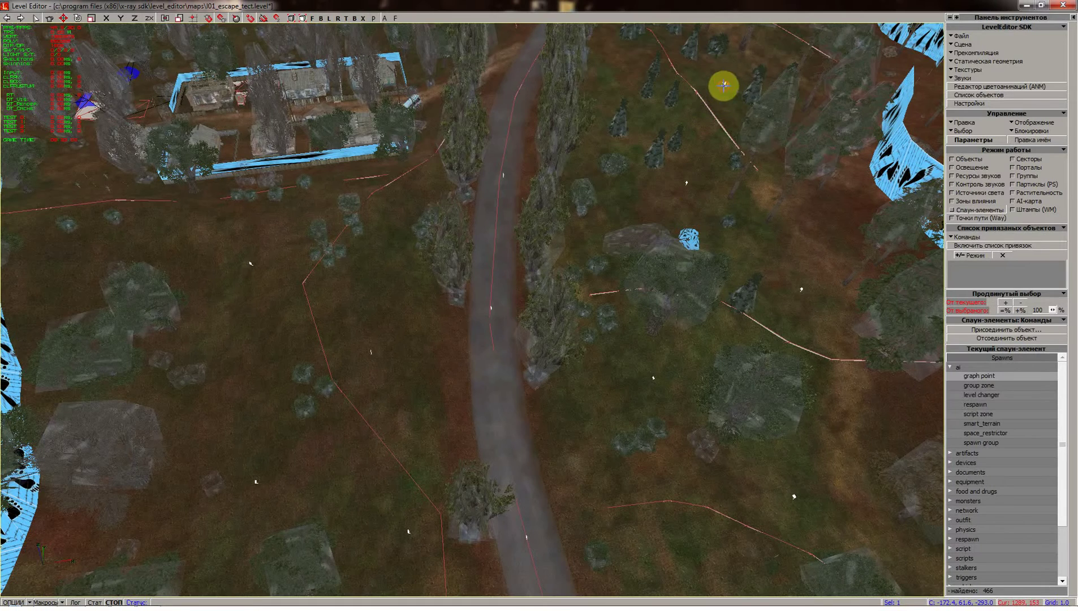
{"action": "left_click_drag", "start_coordinate": [397, 291], "coordinate": [399, 299], "text": "shift"}
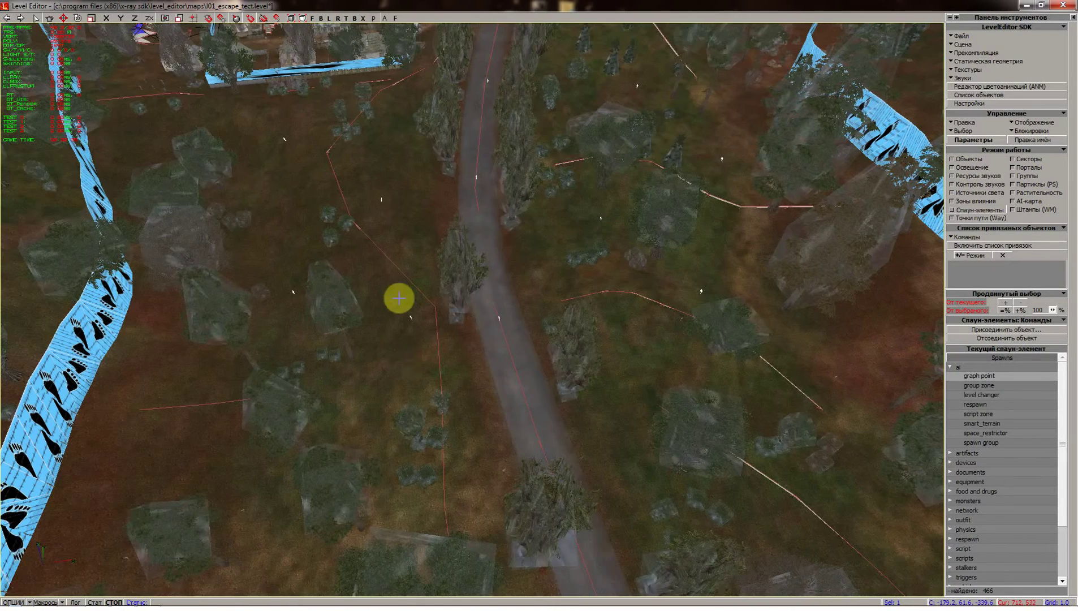
{"action": "left_click", "coordinate": [629, 374]}
{"action": "left_click_drag", "start_coordinate": [626, 410], "coordinate": [624, 414], "text": "shift"}
{"action": "key", "text": "a"}
{"action": "left_click", "coordinate": [511, 477]}
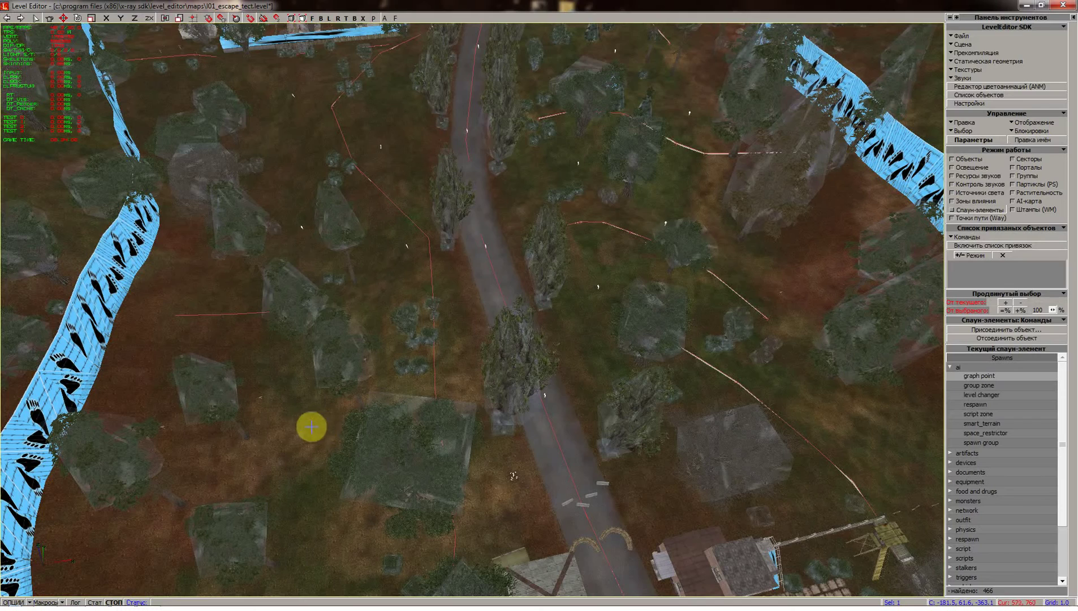
{"action": "left_click_drag", "start_coordinate": [291, 429], "coordinate": [348, 443]}
{"action": "left_click", "coordinate": [173, 443]}
{"action": "mouse_move", "coordinate": [170, 439]}
{"action": "left_mouse_down"}
{"action": "mouse_move", "coordinate": [129, 588]}
{"action": "mouse_move", "coordinate": [349, 440]}
{"action": "mouse_move", "coordinate": [351, 405]}
{"action": "left_mouse_up"}
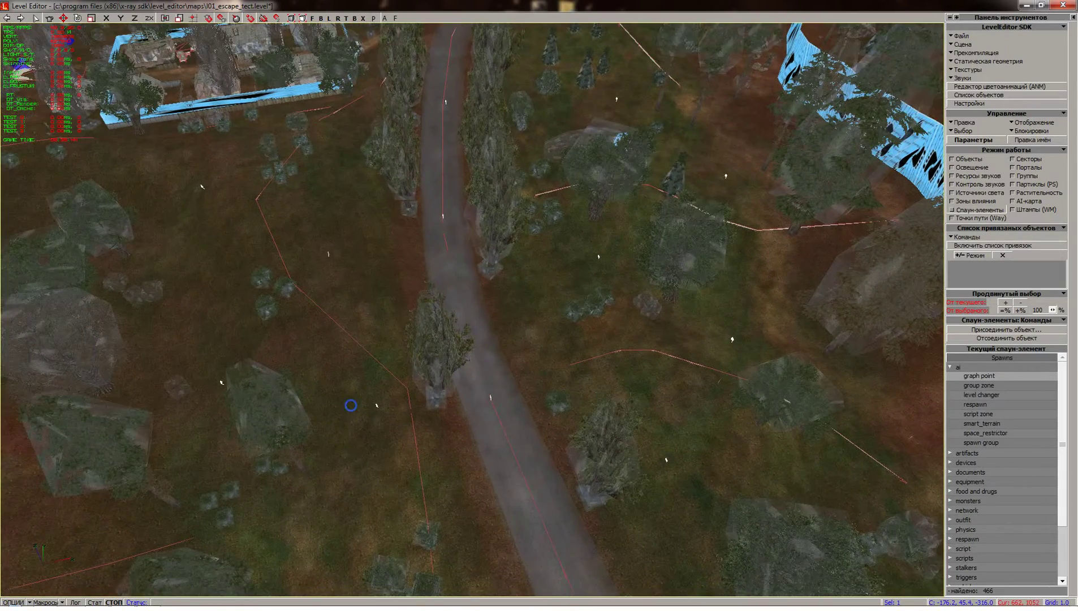
{"action": "left_click_drag", "start_coordinate": [375, 595], "coordinate": [484, 529], "text": "shift"}
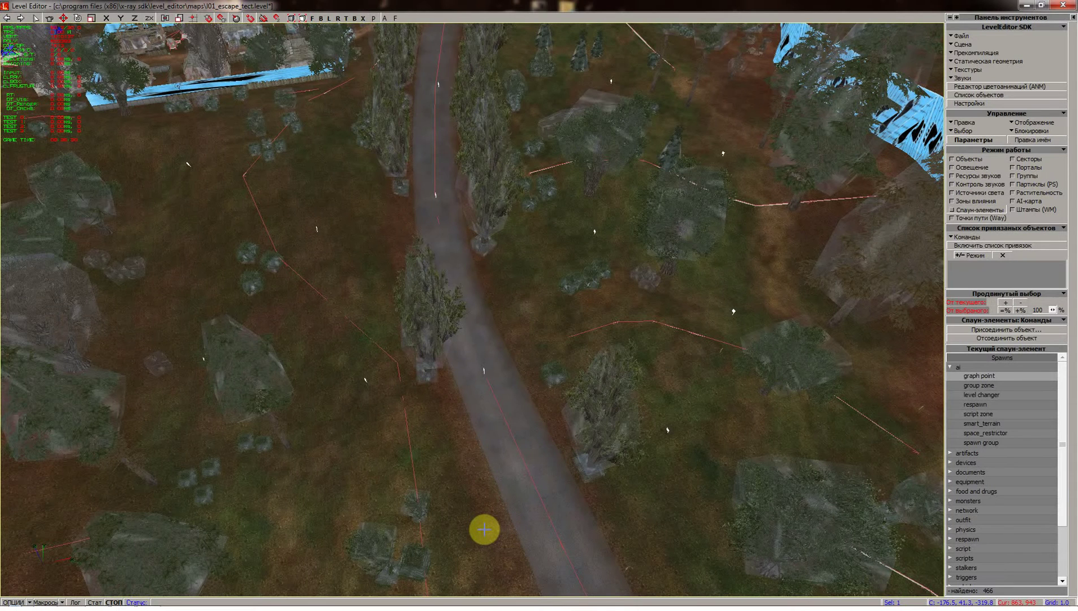
- Open the properties inspector and select all graph points, from esc_graph_point to esc_graph_point_0015, in the object list
{"action": "key", "text": "Return"}
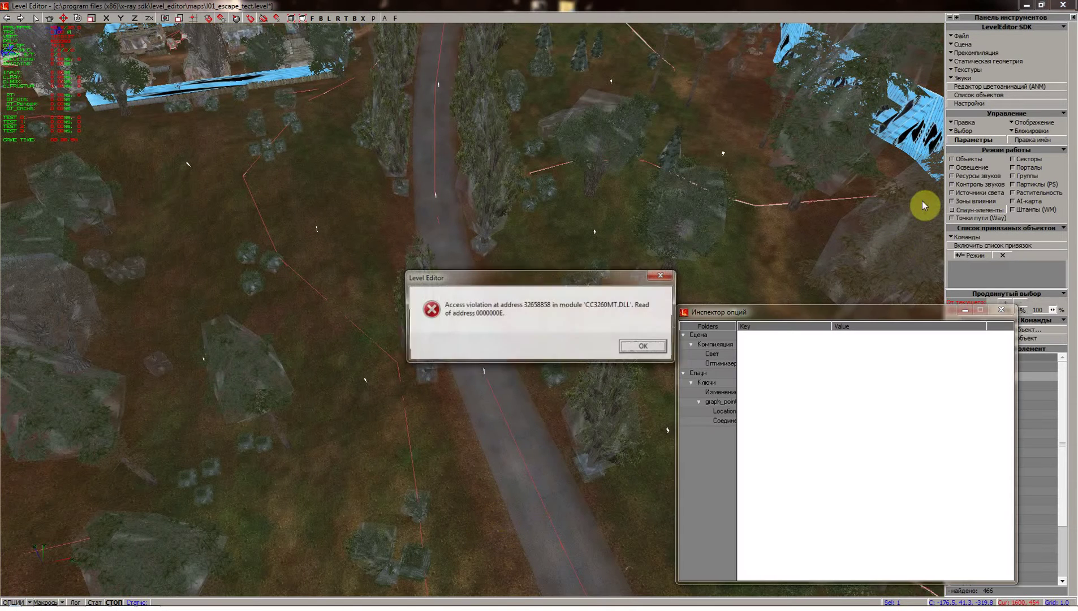
{"action": "left_click", "coordinate": [646, 347]}
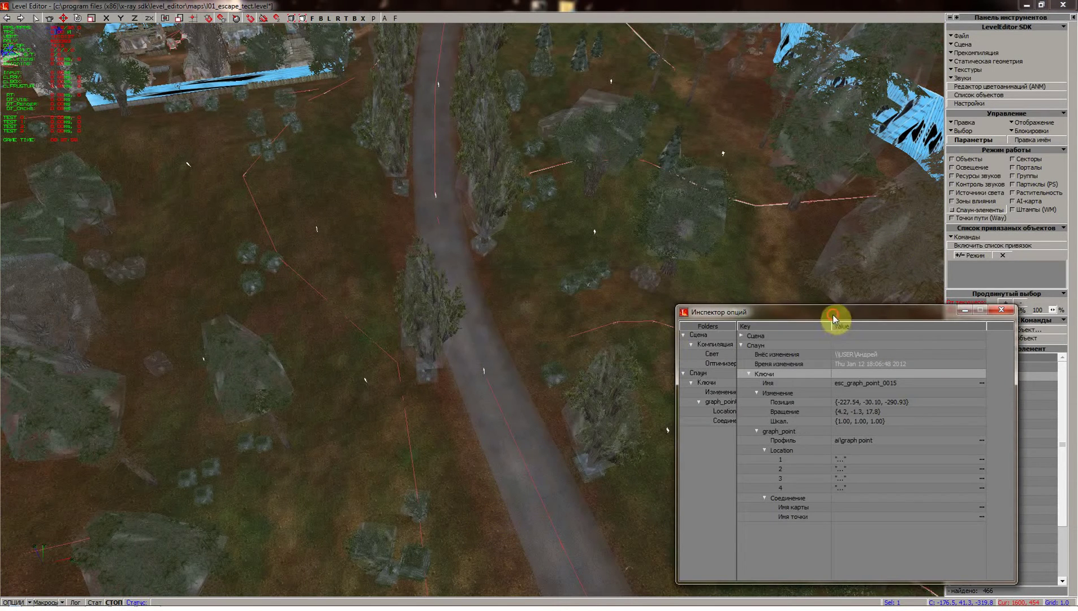
{"action": "left_click", "coordinate": [968, 95]}
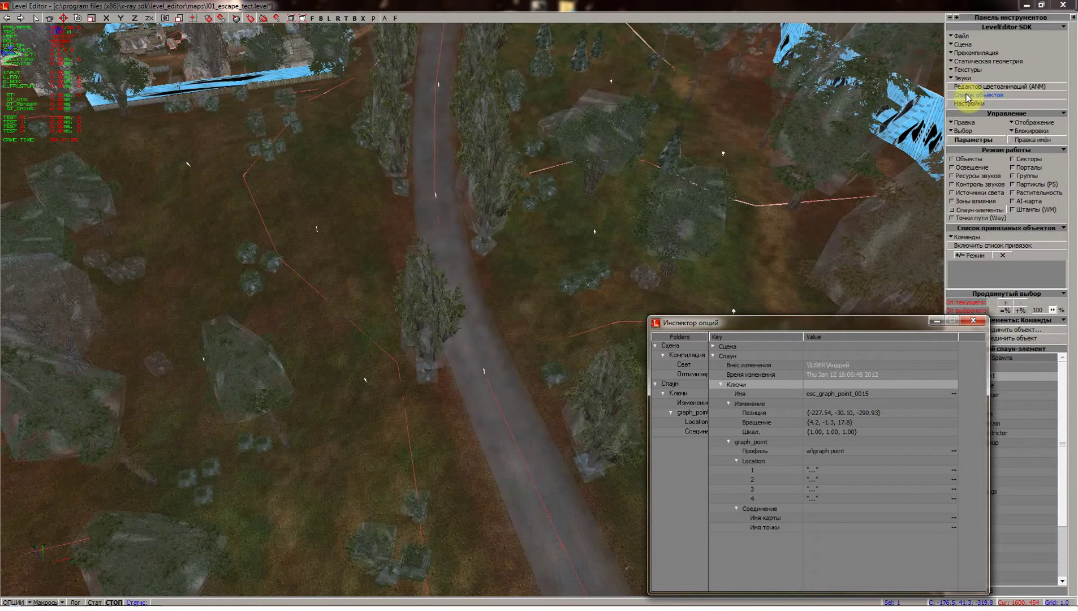
{"action": "left_click_drag", "start_coordinate": [691, 215], "coordinate": [543, 197]}
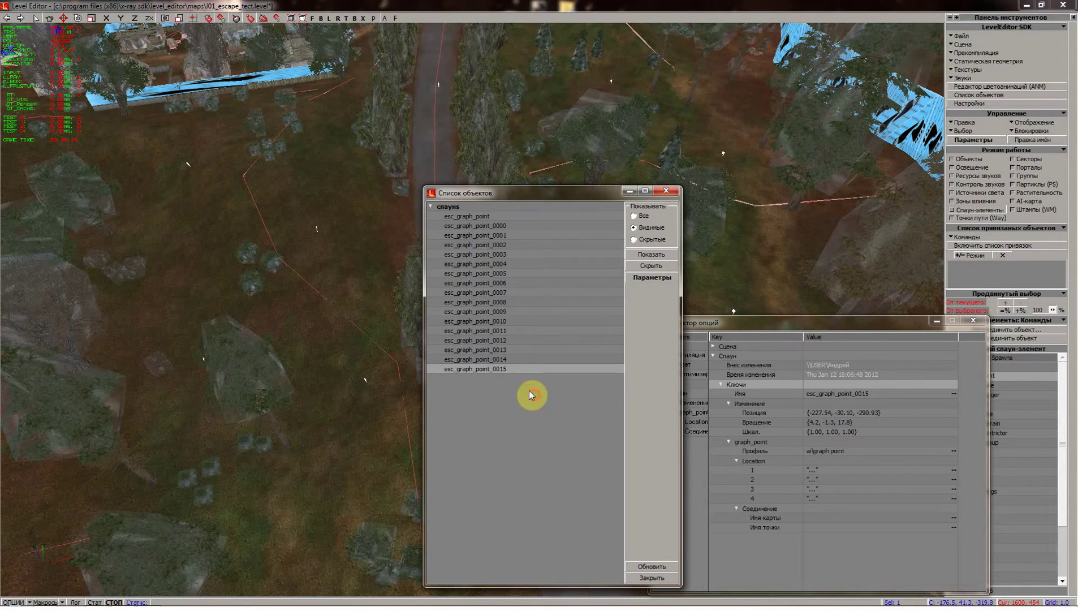
{"action": "left_click_drag", "start_coordinate": [529, 390], "coordinate": [467, 217]}
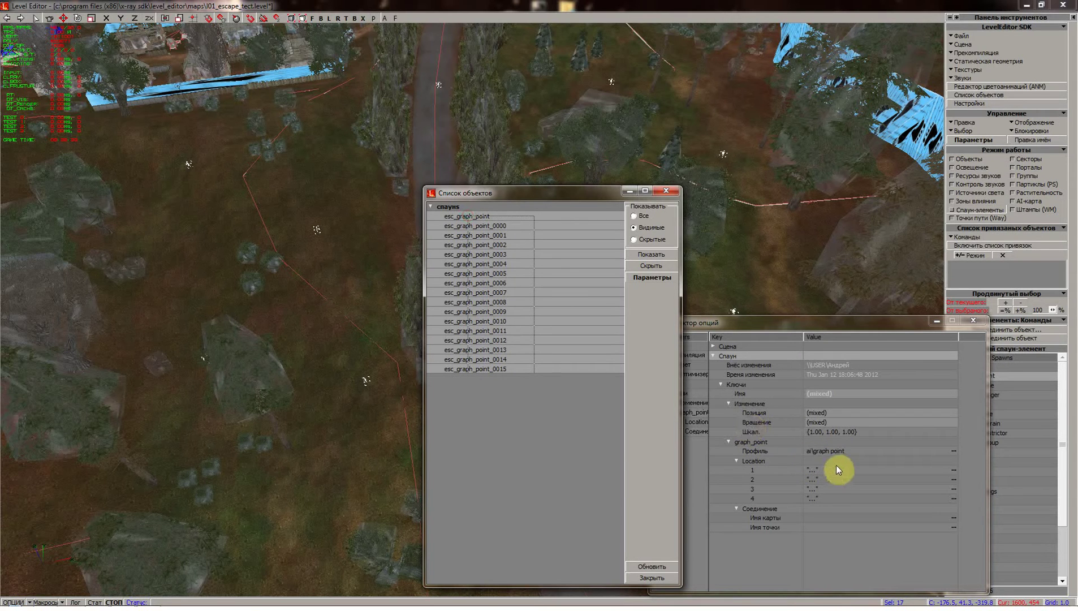
- Set Location 1 of all selected graph points to "эскейп", then deselect them and close the object list and properties inspector
{"action": "left_click", "coordinate": [762, 469]}
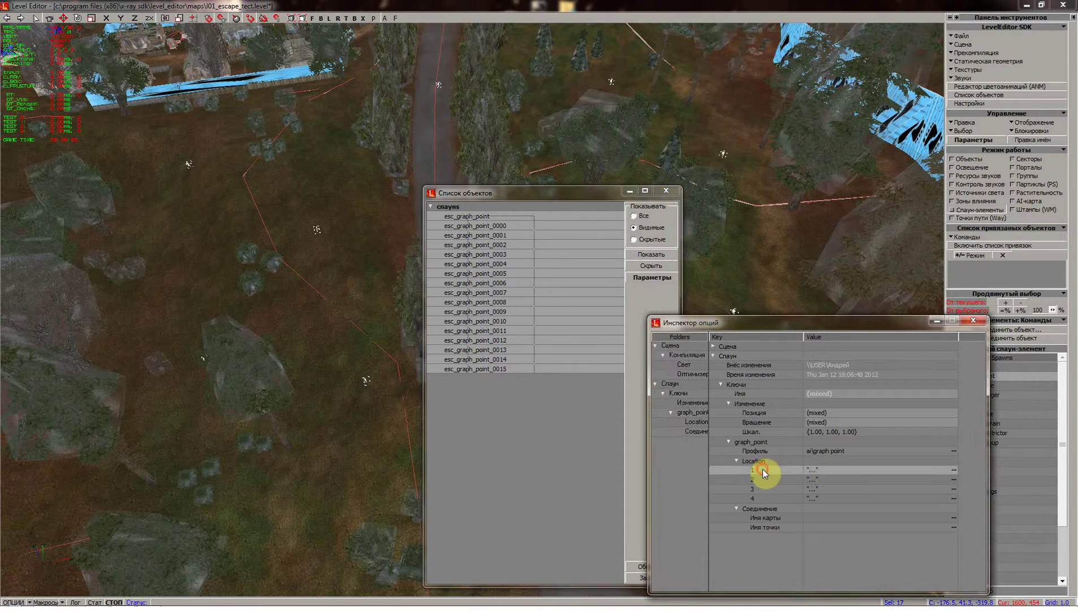
{"action": "left_click", "coordinate": [851, 471]}
{"action": "left_click", "coordinate": [852, 471]}
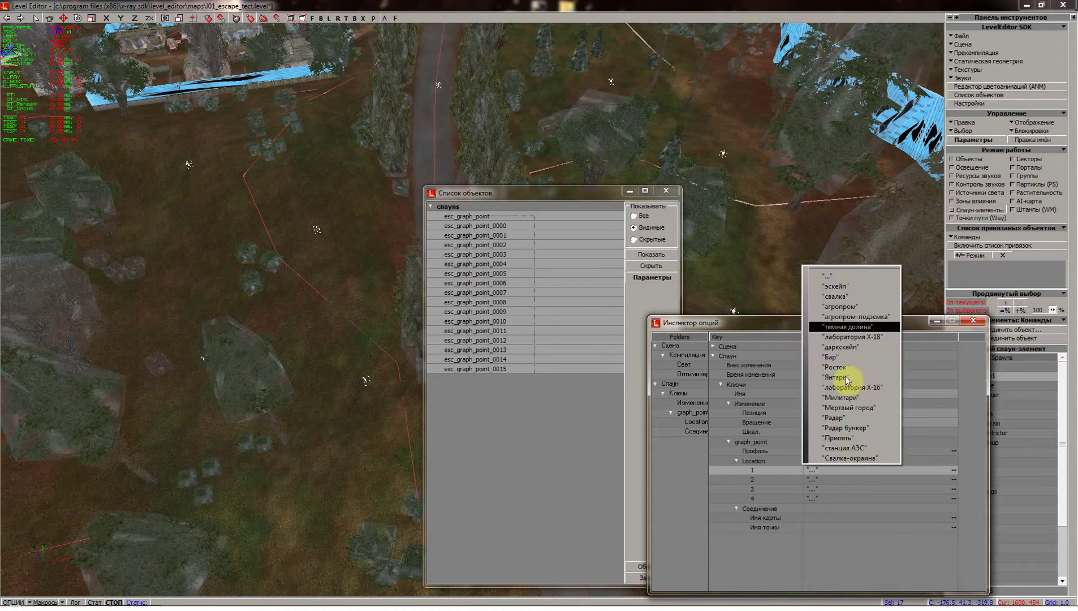
{"action": "left_click", "coordinate": [828, 288]}
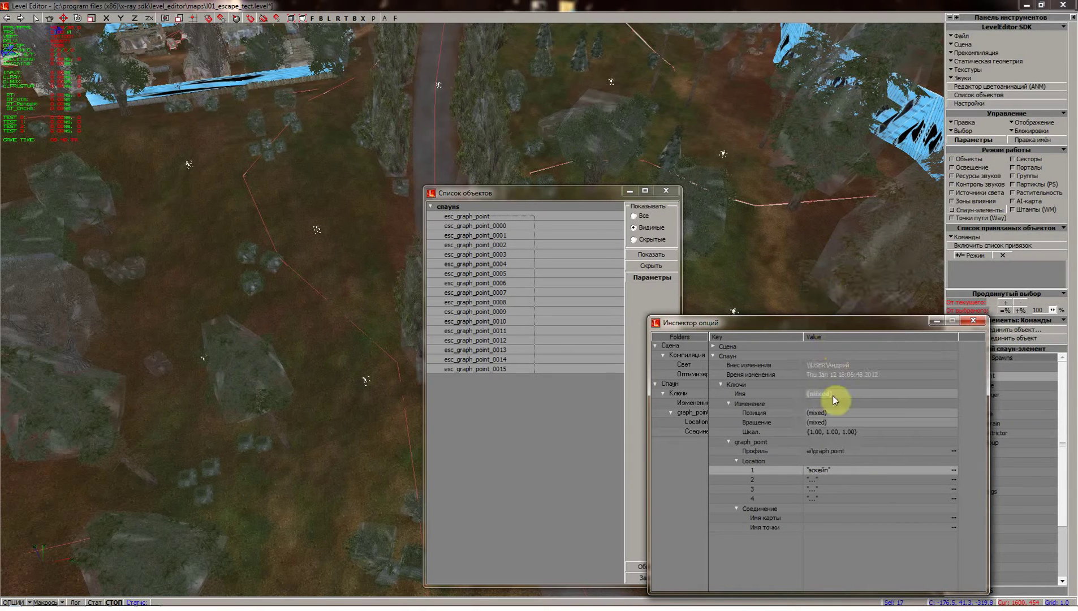
{"action": "left_click", "coordinate": [665, 191]}
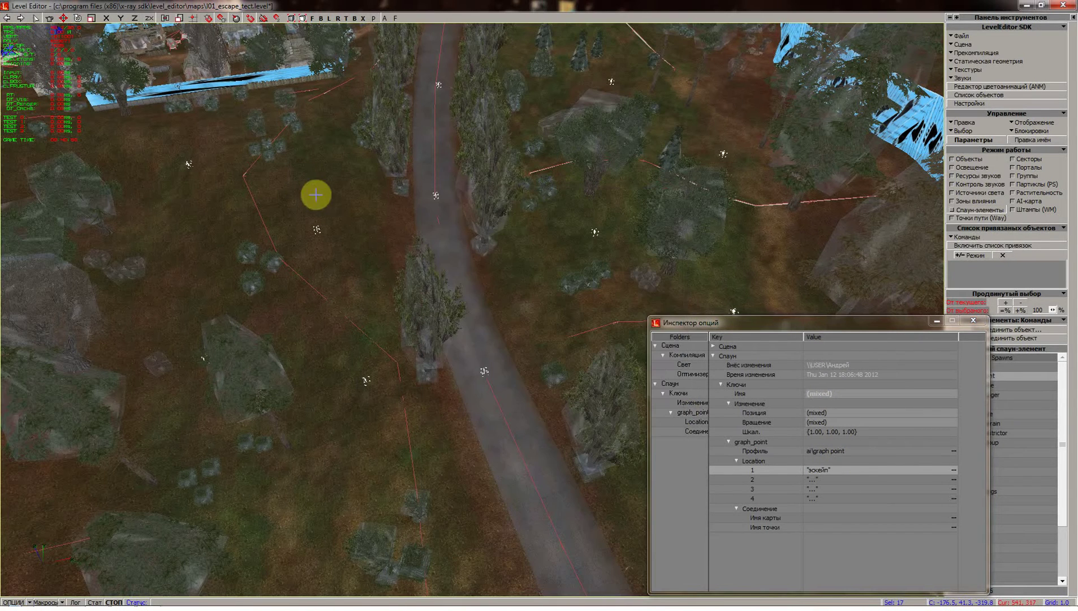
{"action": "left_click", "coordinate": [335, 209]}
{"action": "mouse_move", "coordinate": [394, 204]}
{"action": "left_mouse_down", "text": "shift"}
{"action": "mouse_move", "coordinate": [395, 244]}
{"action": "mouse_move", "coordinate": [395, 170]}
{"action": "mouse_move", "coordinate": [395, 192]}
{"action": "left_mouse_up", "text": "shift"}
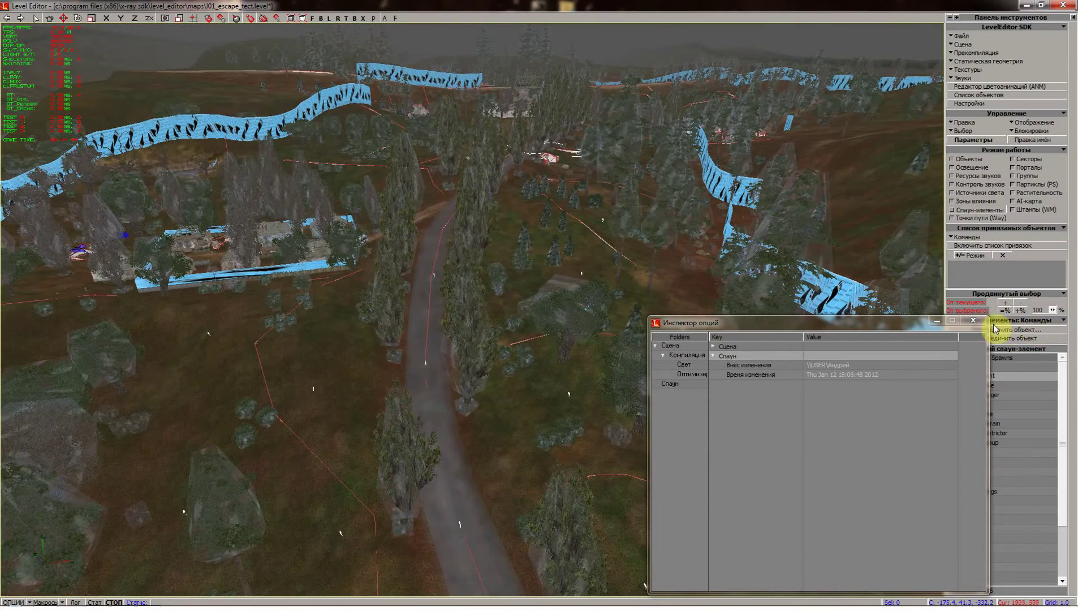
{"action": "left_click", "coordinate": [973, 320]}
- Place a smart_terrain spawn element on the road in front of the checkpoint boom gate
{"action": "left_click_drag", "start_coordinate": [320, 236], "coordinate": [311, 272], "text": "shift"}
{"action": "left_click_drag", "start_coordinate": [301, 229], "coordinate": [301, 181], "text": "shift"}
{"action": "left_click_drag", "start_coordinate": [383, 405], "coordinate": [383, 459], "text": "shift"}
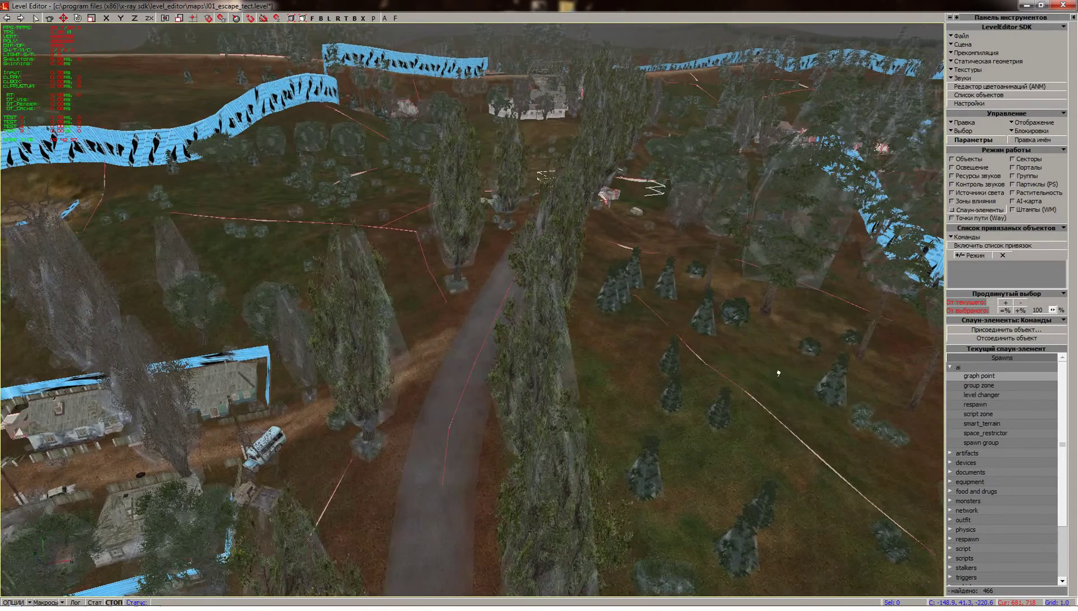
{"action": "left_click_drag", "start_coordinate": [382, 403], "coordinate": [382, 398], "text": "shift"}
{"action": "right_click_drag", "start_coordinate": [382, 403], "coordinate": [383, 420], "text": "shift"}
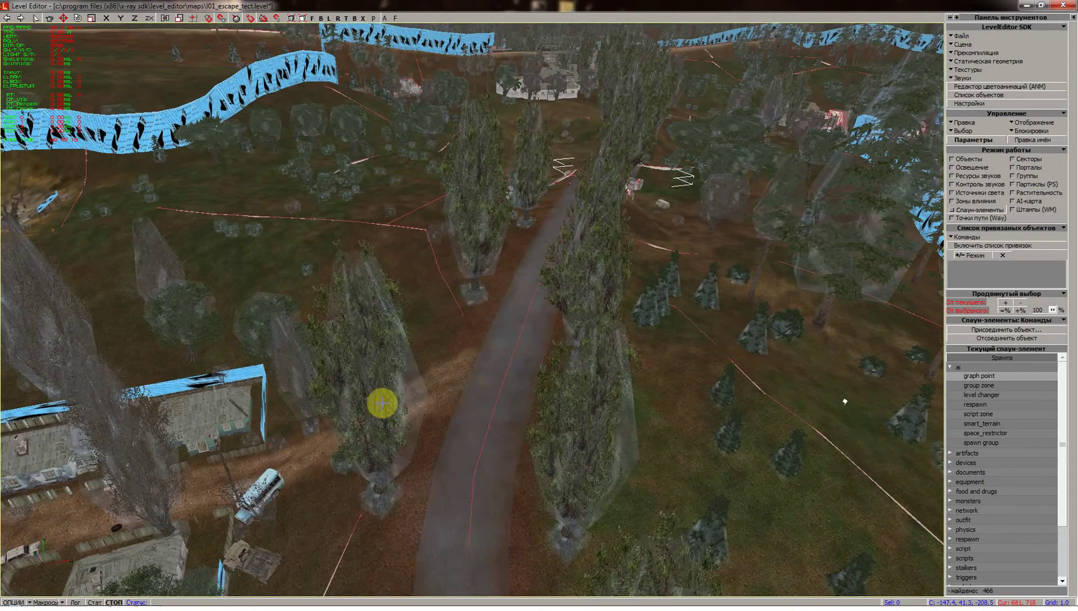
{"action": "right_click_drag", "start_coordinate": [492, 351], "coordinate": [457, 281], "text": "shift"}
{"action": "left_click_drag", "start_coordinate": [456, 281], "coordinate": [431, 240], "text": "shift"}
{"action": "left_click_drag", "start_coordinate": [436, 416], "coordinate": [435, 455], "text": "shift"}
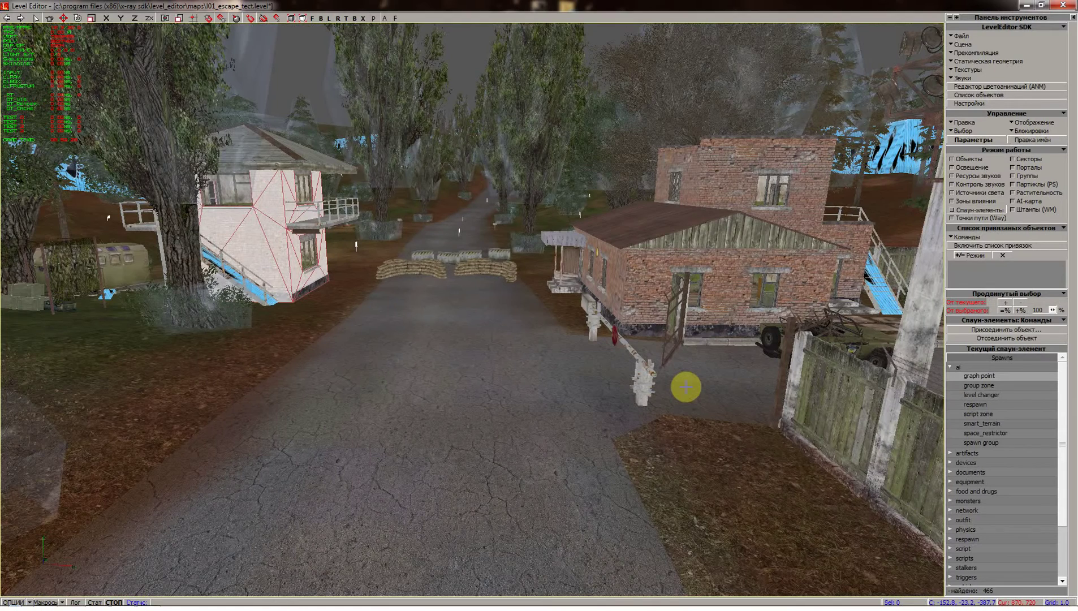
{"action": "left_click", "coordinate": [1001, 422]}
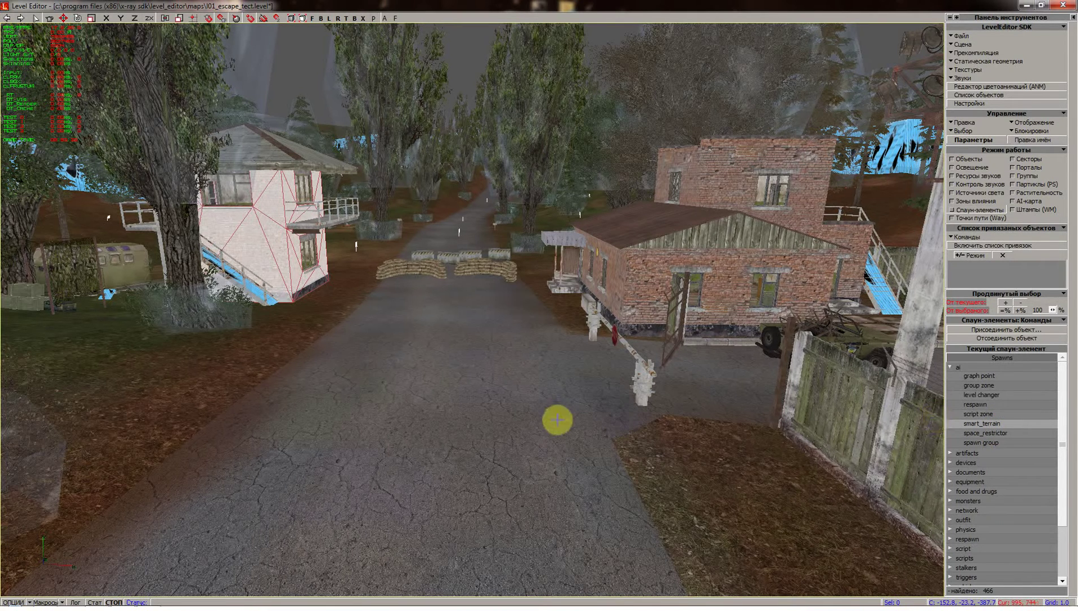
{"action": "left_click", "coordinate": [447, 413]}
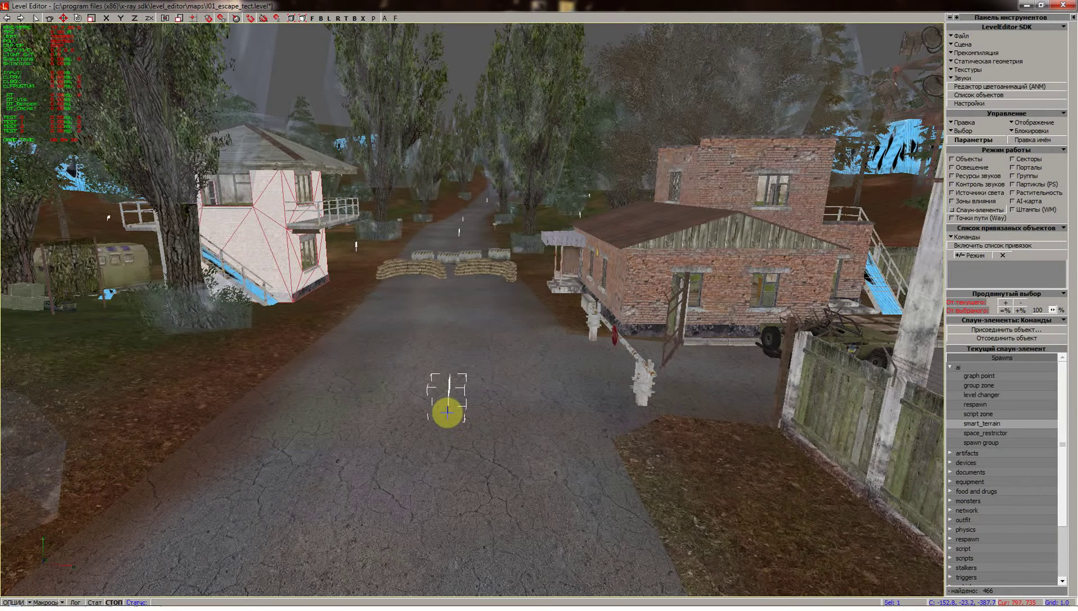
- Check the shape types in influence zones mode, then remove the smart_terrain from the road and return to spawn elements mode
{"action": "mouse_move", "coordinate": [465, 446]}
{"action": "left_mouse_down", "text": "shift"}
{"action": "mouse_move", "coordinate": [438, 413]}
{"action": "mouse_move", "coordinate": [461, 421]}
{"action": "mouse_move", "coordinate": [455, 408]}
{"action": "mouse_move", "coordinate": [466, 445]}
{"action": "left_mouse_up", "text": "shift"}
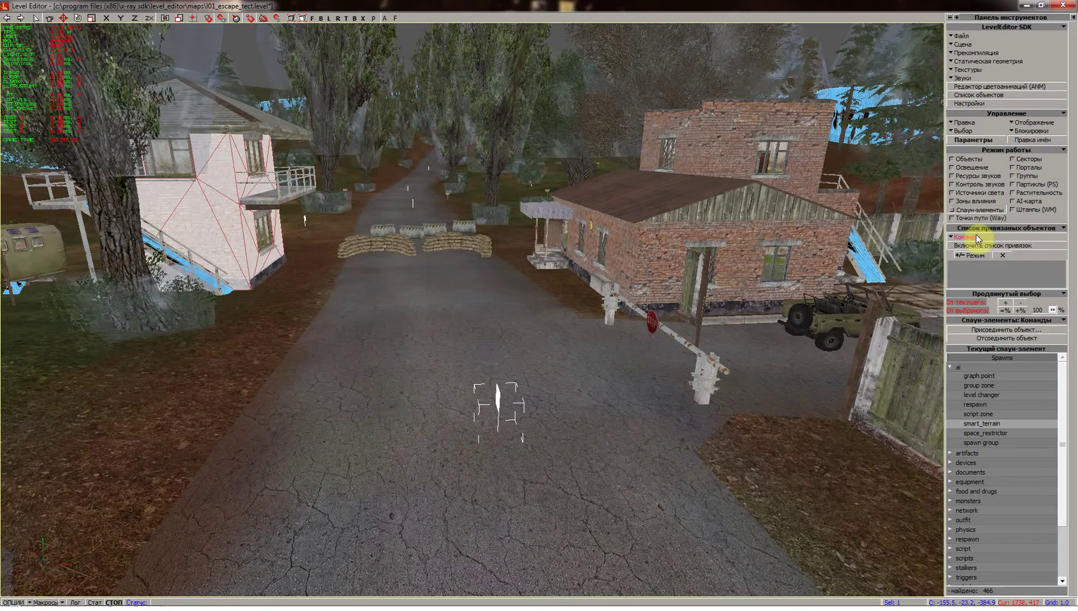
{"action": "left_click", "coordinate": [978, 202]}
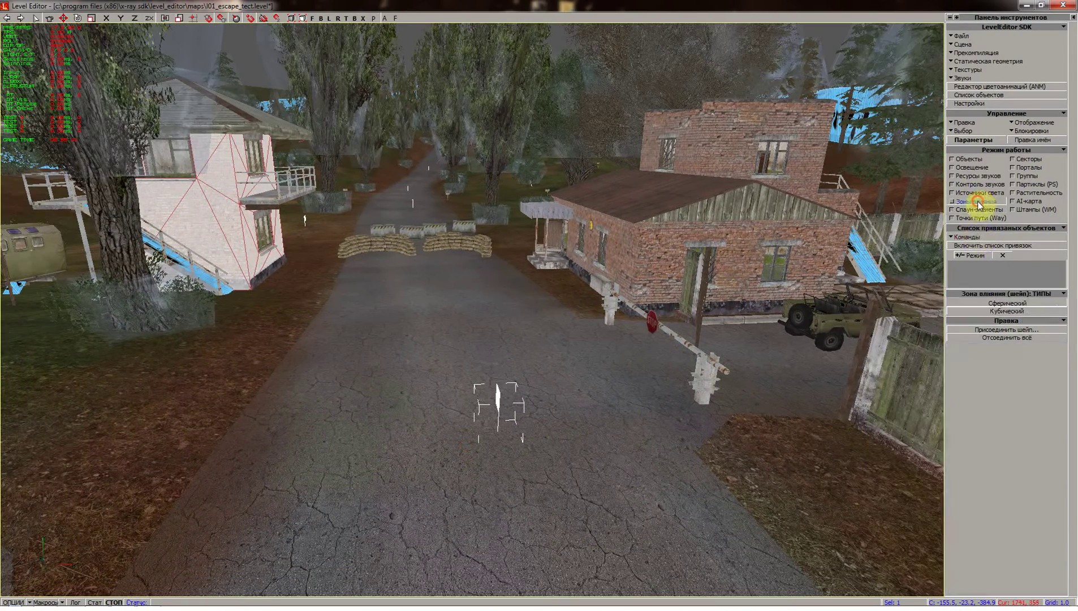
{"action": "left_click", "coordinate": [1002, 311]}
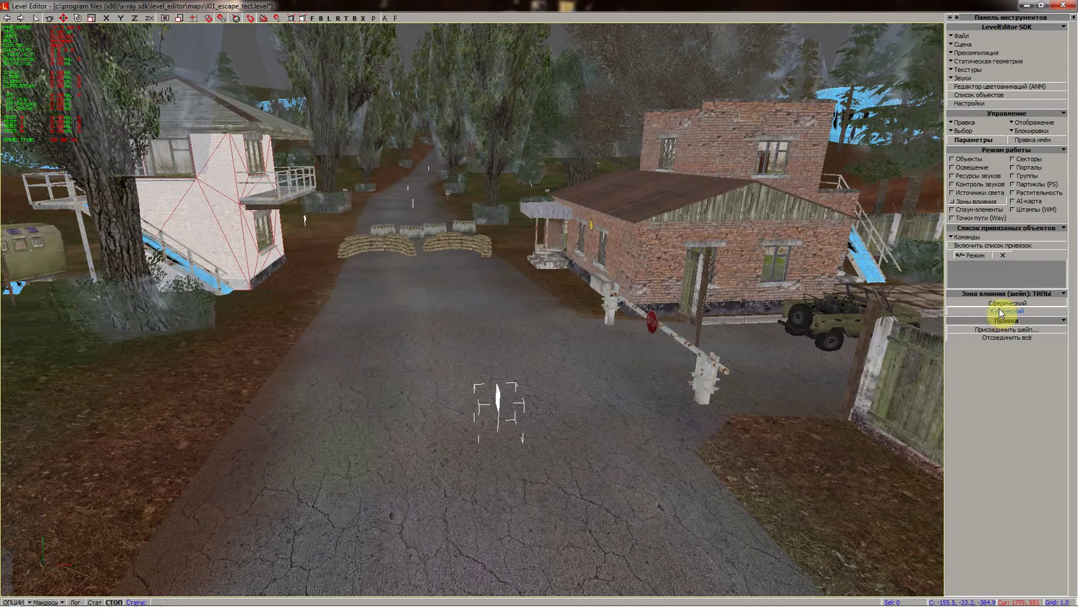
{"action": "left_click", "coordinate": [1001, 306]}
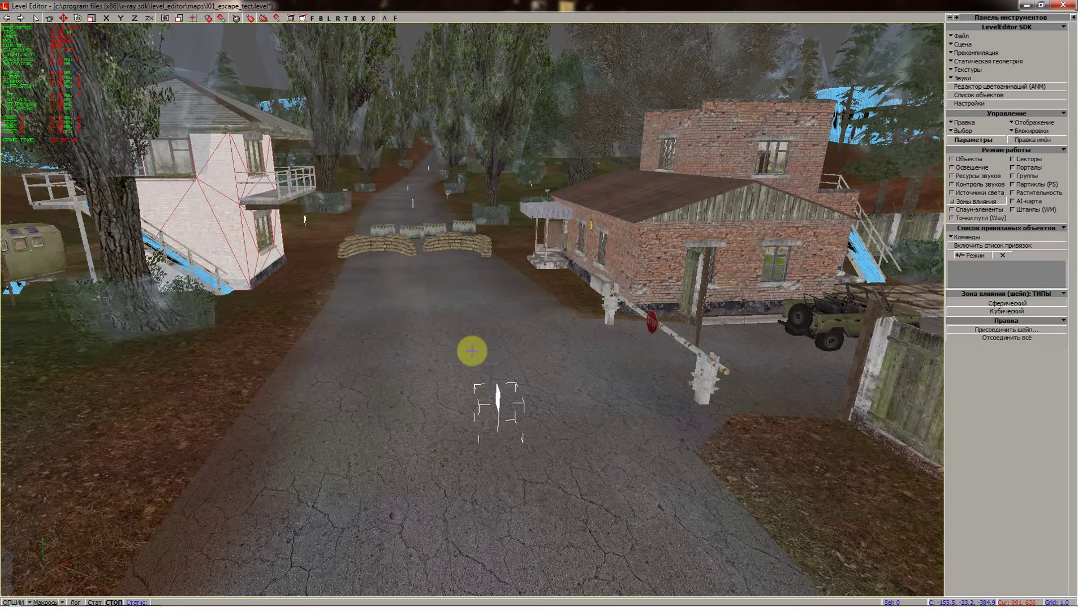
{"action": "left_click_drag", "start_coordinate": [468, 348], "coordinate": [474, 351], "text": "shift"}
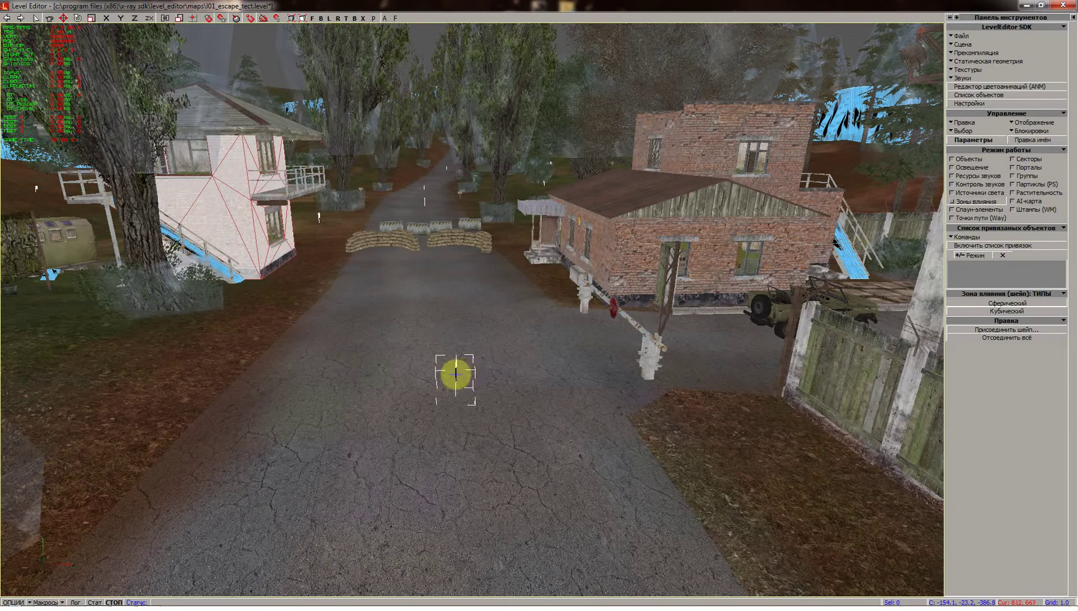
{"action": "mouse_move", "coordinate": [454, 291]}
{"action": "left_mouse_down", "text": "shift"}
{"action": "mouse_move", "coordinate": [458, 323]}
{"action": "mouse_move", "coordinate": [458, 309]}
{"action": "left_mouse_up", "text": "shift"}
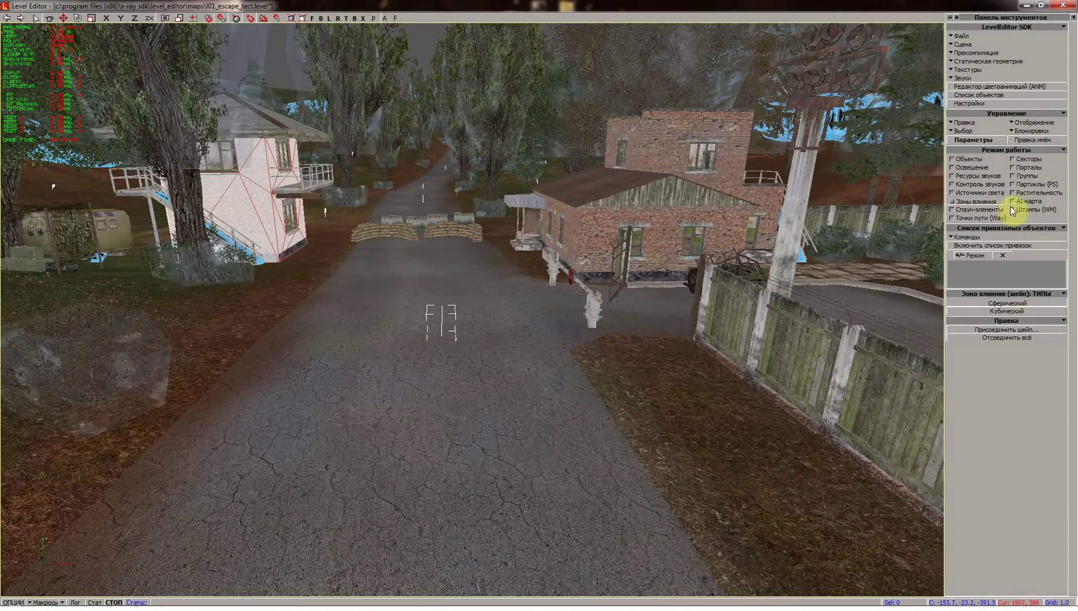
{"action": "left_click", "coordinate": [993, 209]}
{"action": "left_click", "coordinate": [401, 348]}
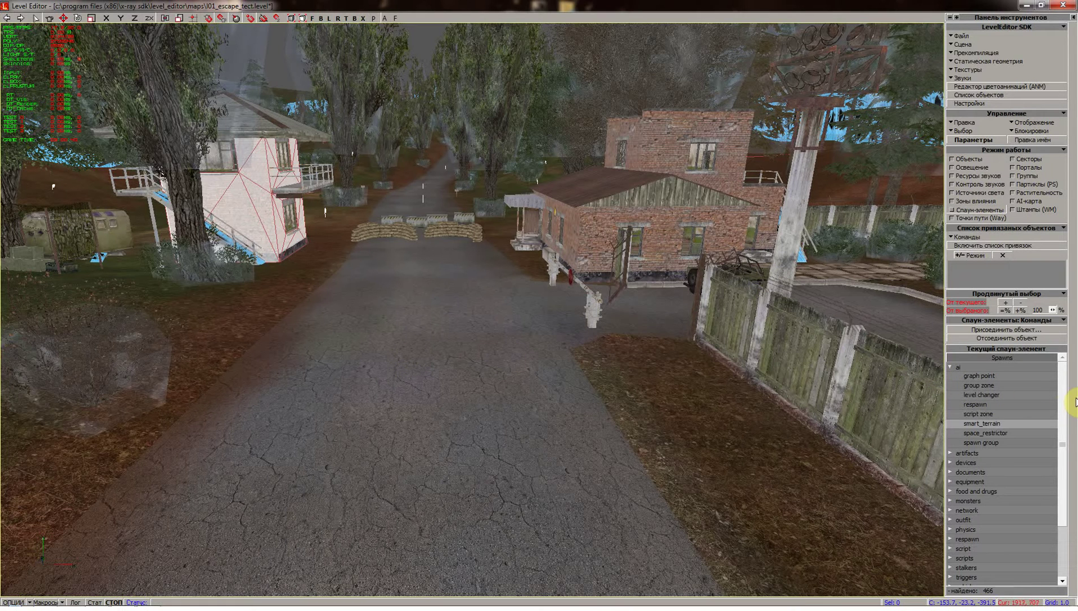
- Place six stalker spawn elements close together on the road in front of the checkpoint boom gate
{"action": "left_click_drag", "start_coordinate": [1064, 412], "coordinate": [997, 519]}
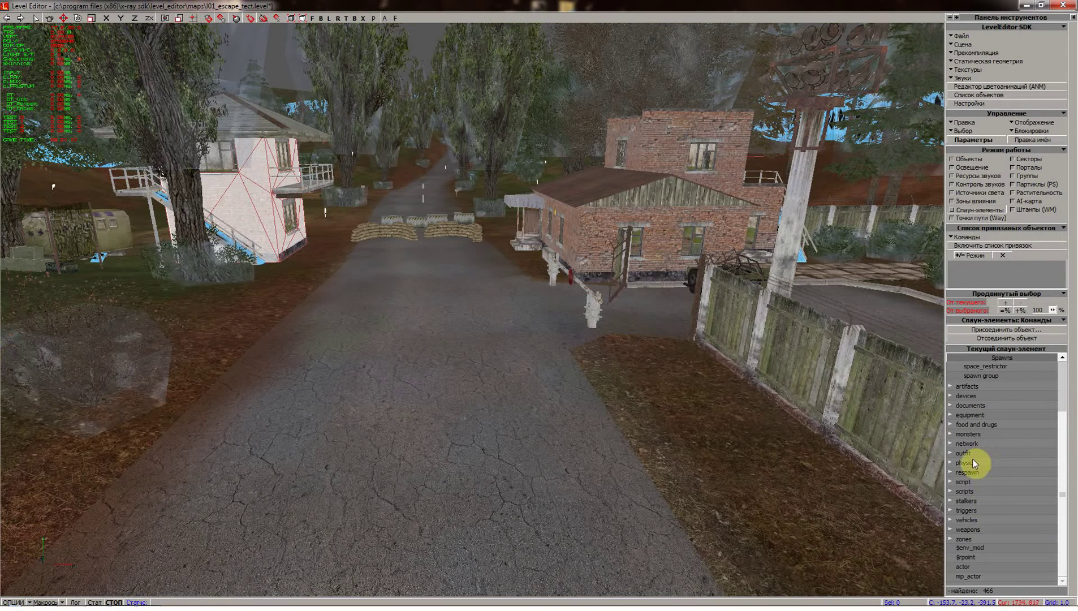
{"action": "left_click", "coordinate": [950, 501]}
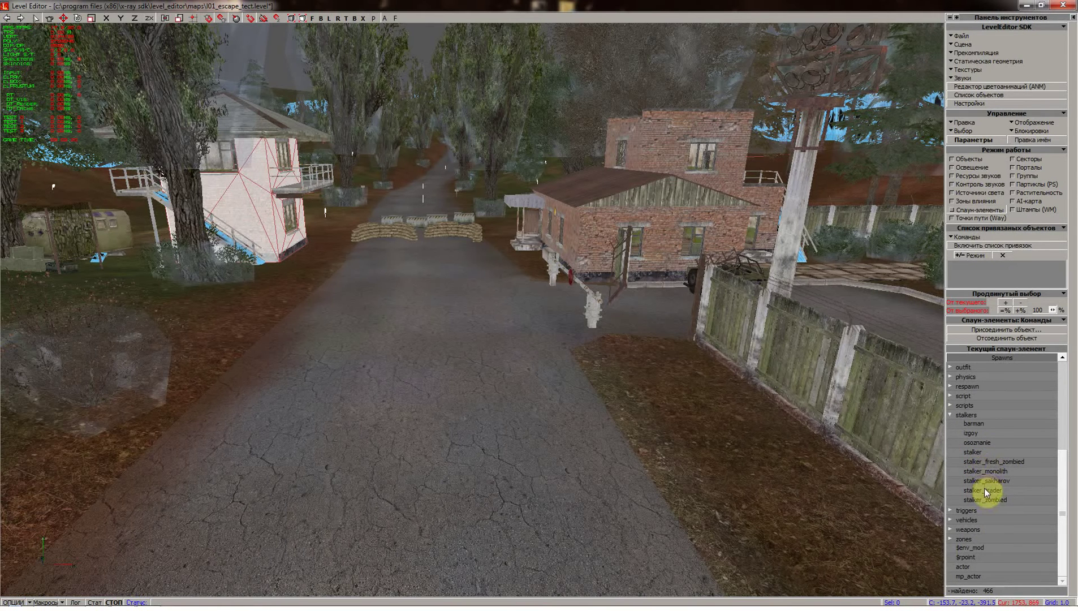
{"action": "left_click", "coordinate": [983, 451]}
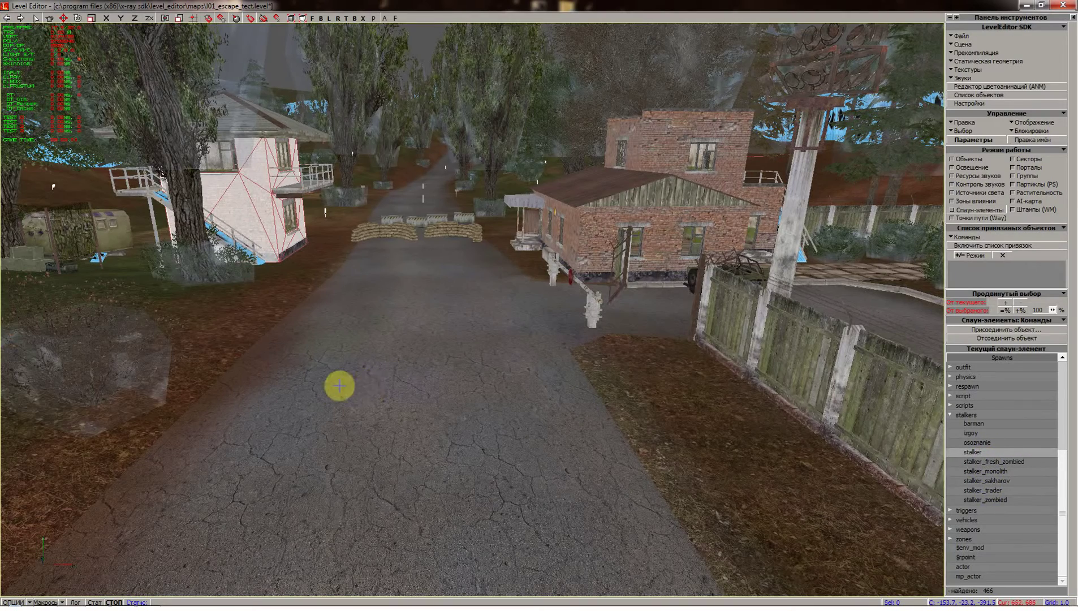
{"action": "left_click", "coordinate": [391, 374]}
{"action": "scroll", "coordinate": [387, 426], "scroll_direction": "up", "scroll_amount": 3}
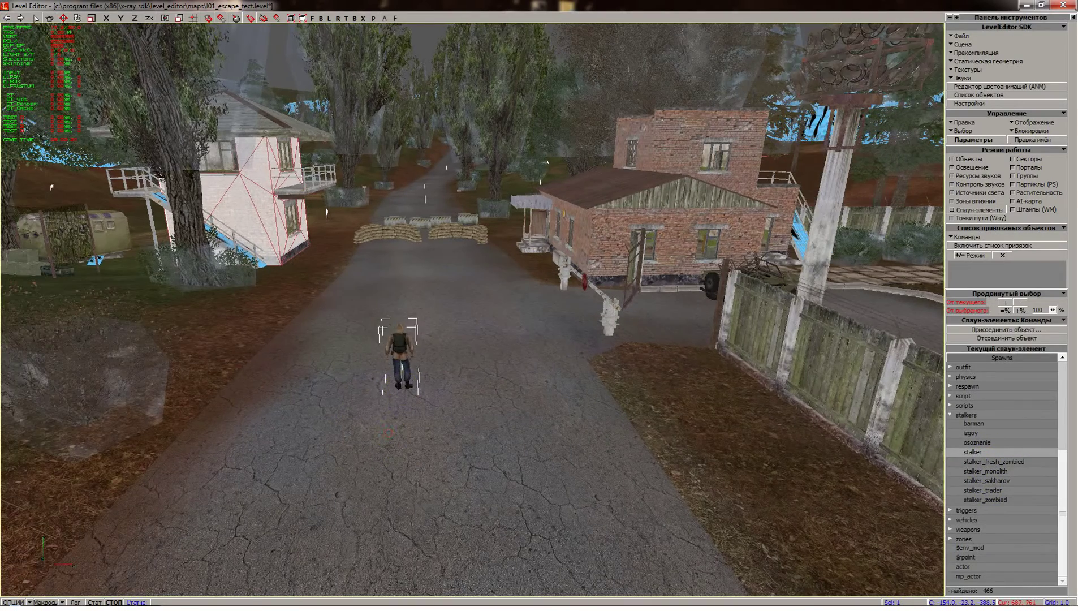
{"action": "scroll", "coordinate": [385, 427], "scroll_direction": "up", "scroll_amount": 2}
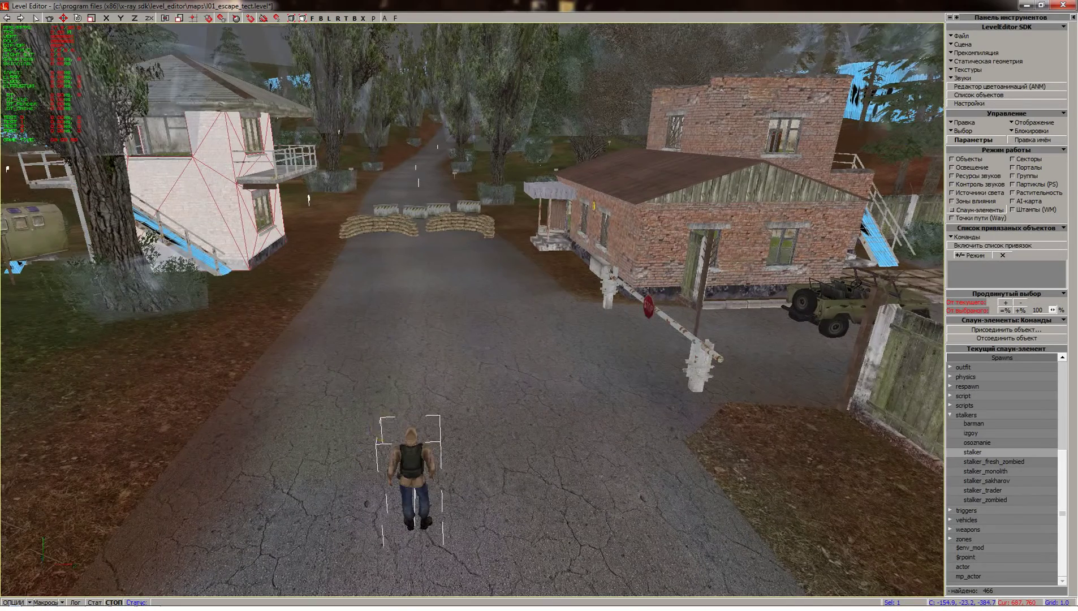
{"action": "left_click", "coordinate": [417, 479]}
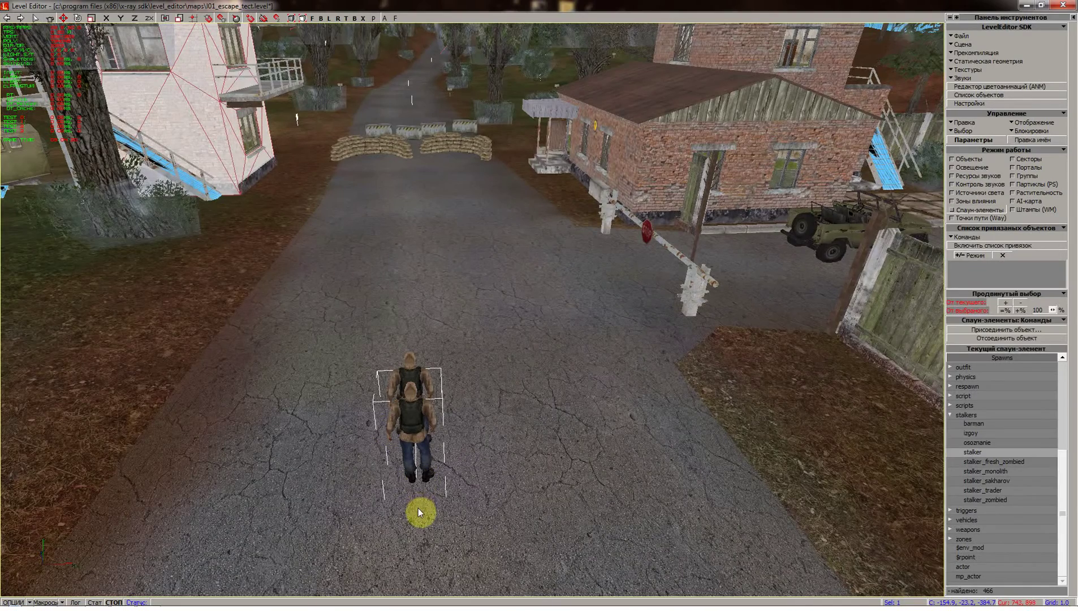
{"action": "left_click", "coordinate": [479, 470]}
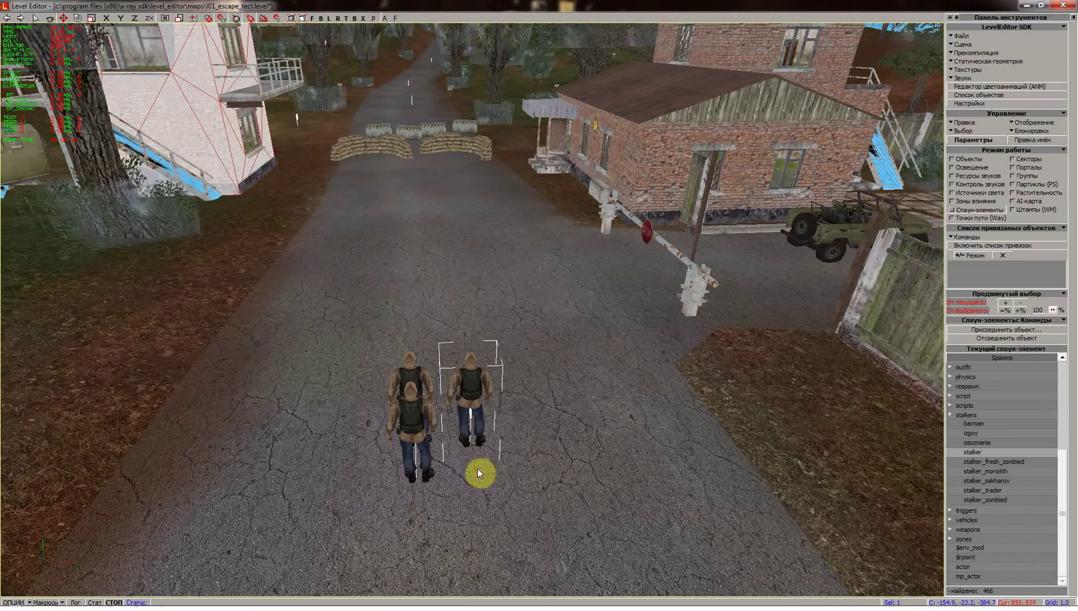
{"action": "left_click", "coordinate": [527, 413]}
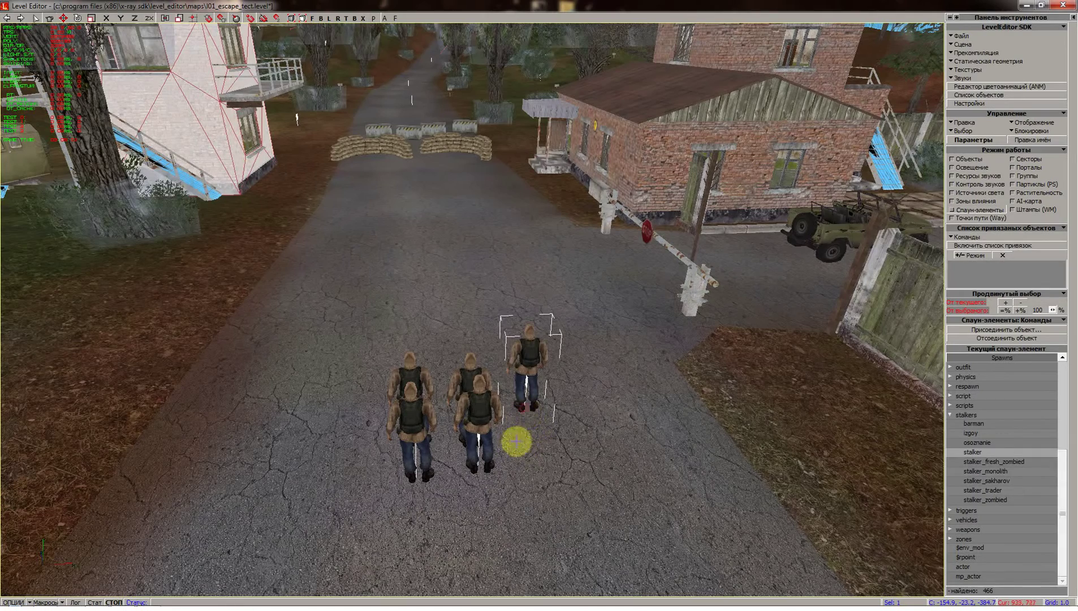
{"action": "left_click", "coordinate": [535, 446]}
- Move the two stalkers in the outer pair along the road to line up with the other four, and deselect them
{"action": "left_click_drag", "start_coordinate": [526, 472], "coordinate": [599, 430], "text": "shift"}
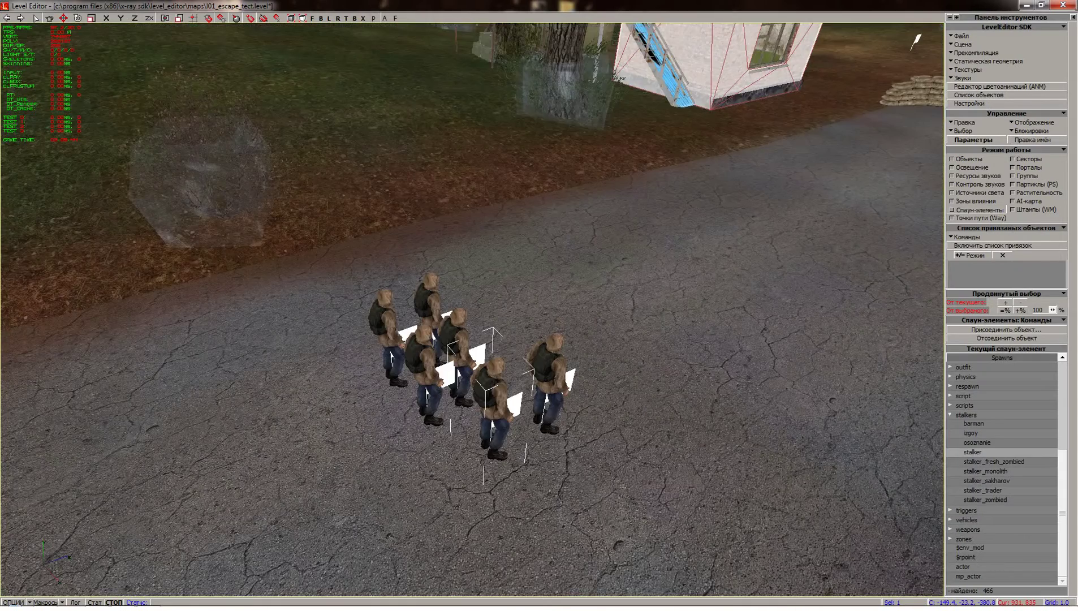
{"action": "mouse_move", "coordinate": [527, 473]}
{"action": "left_mouse_down", "text": "shift"}
{"action": "mouse_move", "coordinate": [577, 452]}
{"action": "mouse_move", "coordinate": [532, 481]}
{"action": "mouse_move", "coordinate": [522, 473]}
{"action": "mouse_move", "coordinate": [544, 480]}
{"action": "left_mouse_up", "text": "shift"}
{"action": "left_click", "coordinate": [430, 361], "text": "ctrl"}
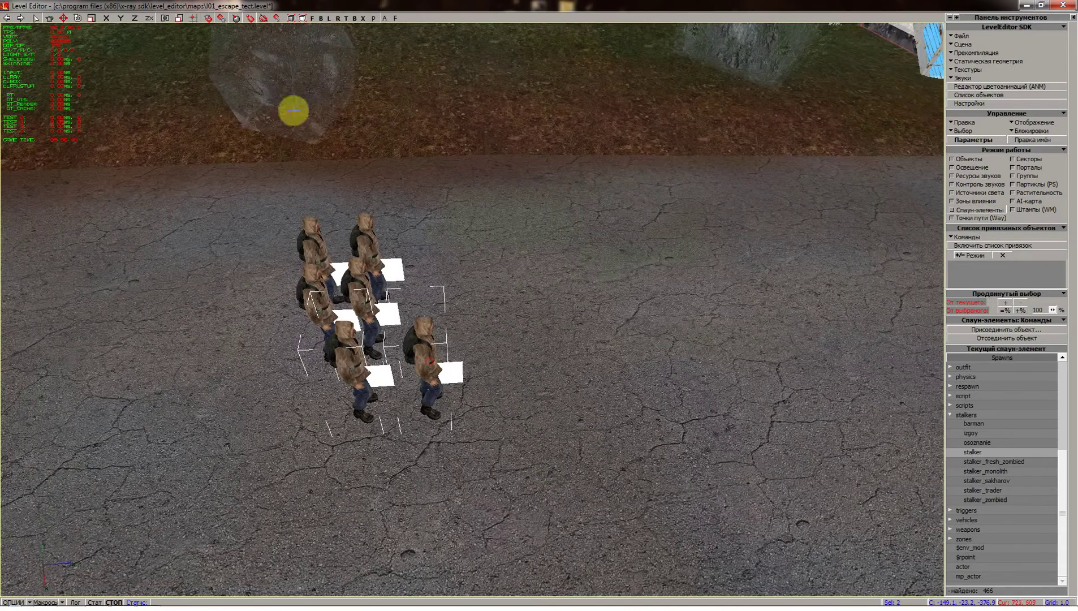
{"action": "left_click", "coordinate": [62, 20]}
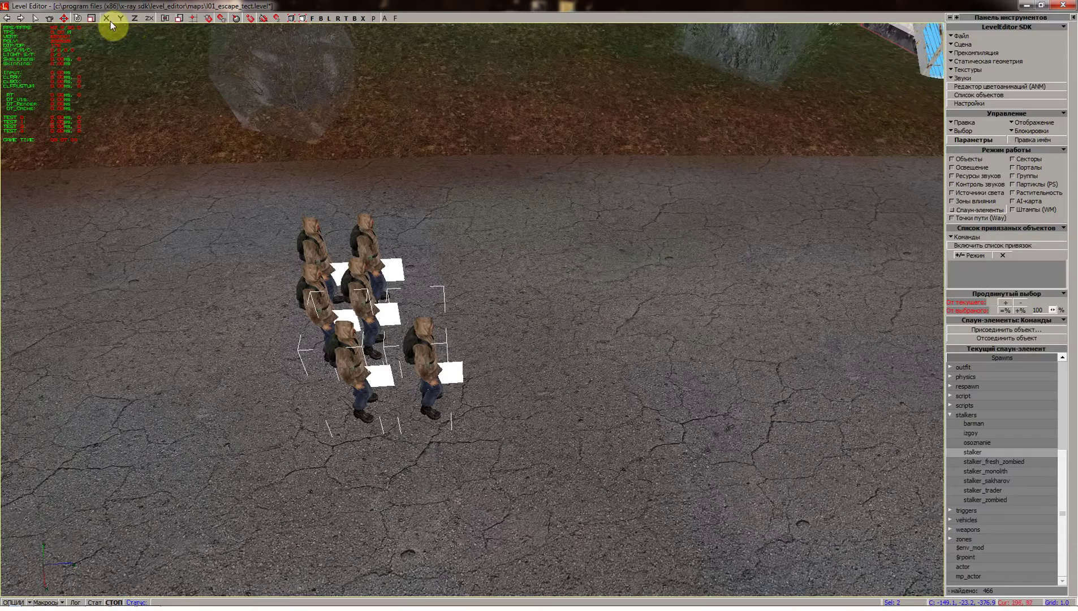
{"action": "left_click_drag", "start_coordinate": [242, 285], "coordinate": [196, 273]}
{"action": "left_click_drag", "start_coordinate": [505, 357], "coordinate": [505, 361], "text": "shift"}
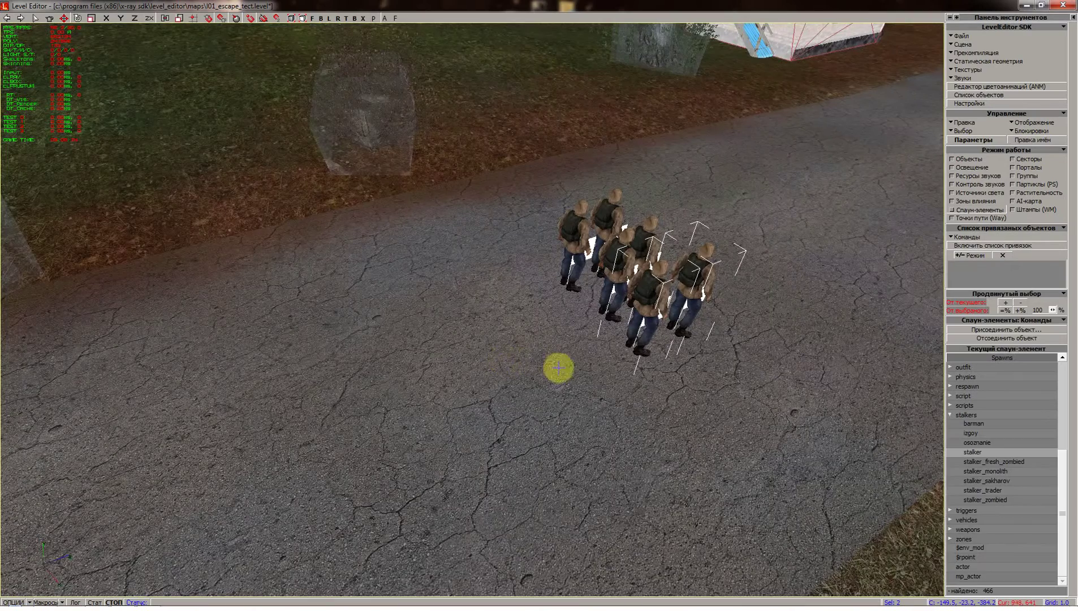
{"action": "left_click", "coordinate": [597, 449]}
- Place a smart_terrain spawn element on the road in the middle of the stalker group
{"action": "left_click_drag", "start_coordinate": [597, 449], "coordinate": [630, 413], "text": "shift"}
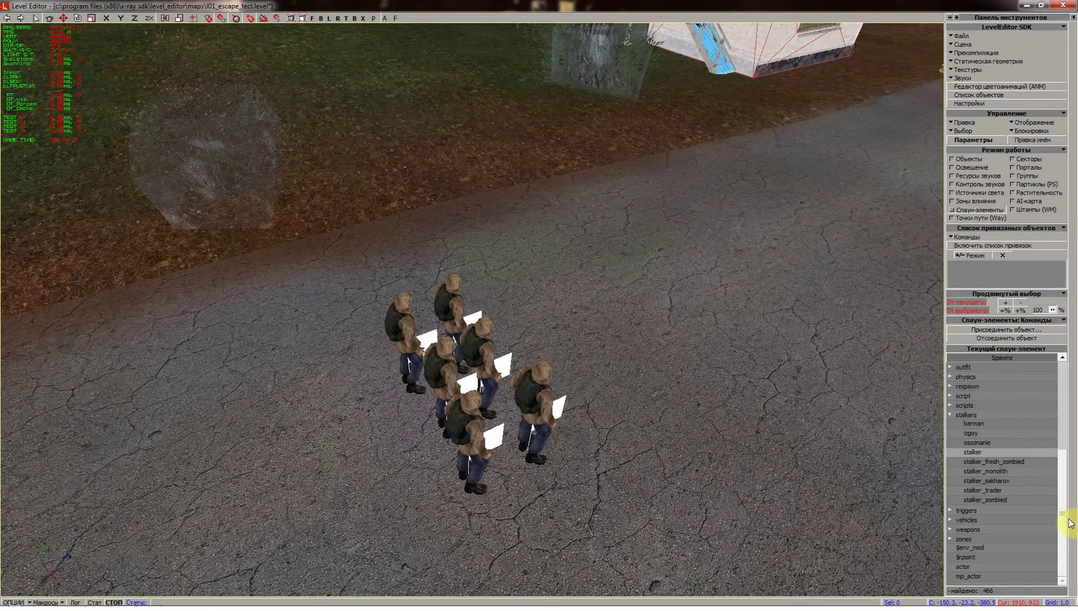
{"action": "left_click_drag", "start_coordinate": [1064, 512], "coordinate": [1058, 406]}
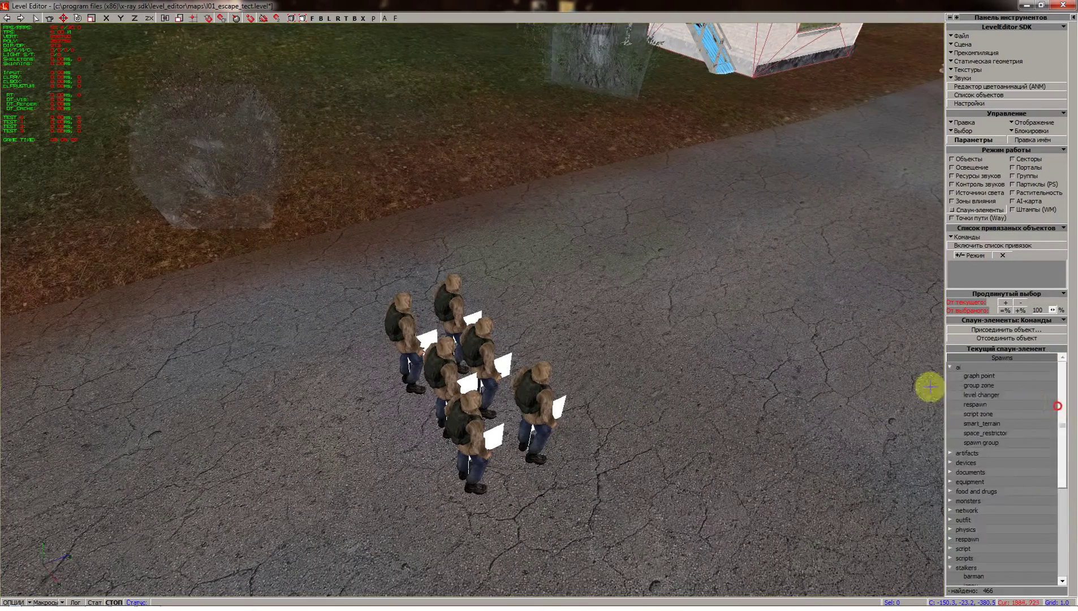
{"action": "left_click", "coordinate": [981, 423]}
{"action": "left_click_drag", "start_coordinate": [373, 512], "coordinate": [340, 543], "text": "shift"}
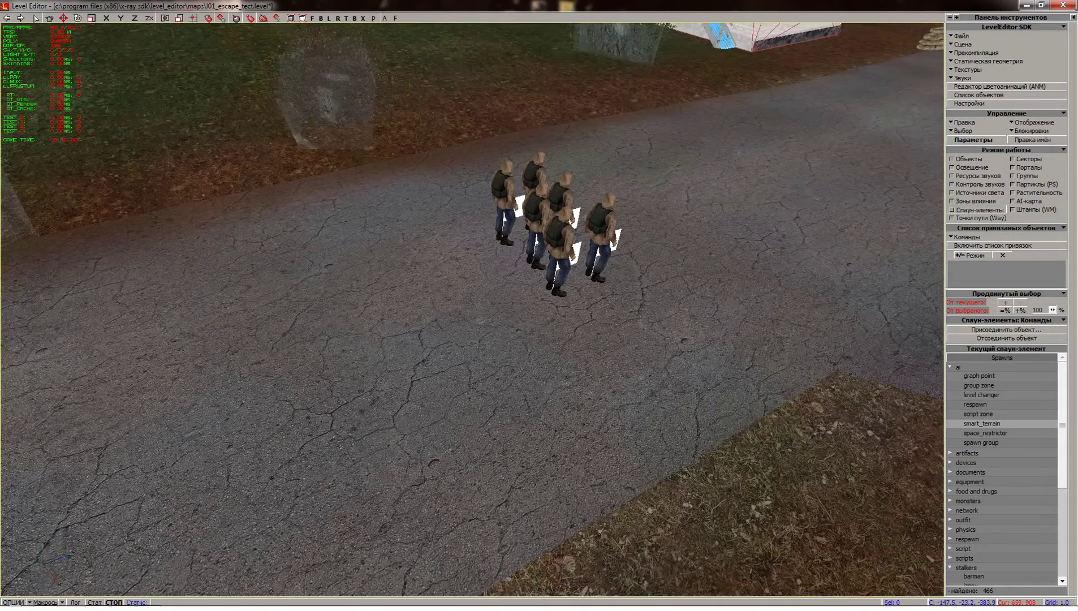
{"action": "left_click_drag", "start_coordinate": [371, 511], "coordinate": [370, 509], "text": "shift"}
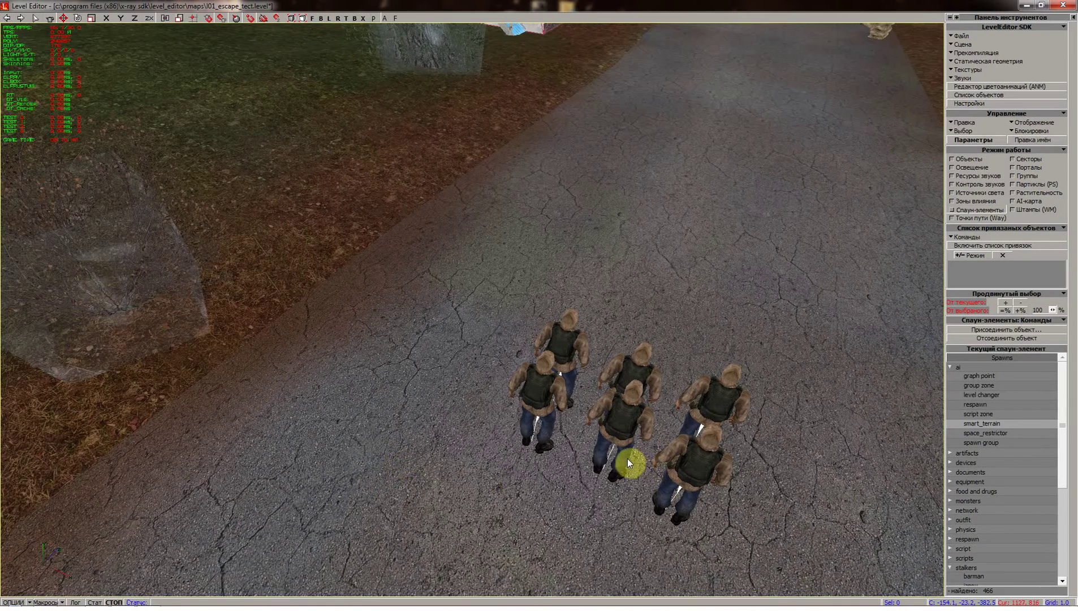
{"action": "left_click", "coordinate": [607, 458]}
- In influence zones mode, place a cubic (Кубический) zone shape over the smart_terrain in the middle of the stalkers
{"action": "left_click", "coordinate": [978, 203]}
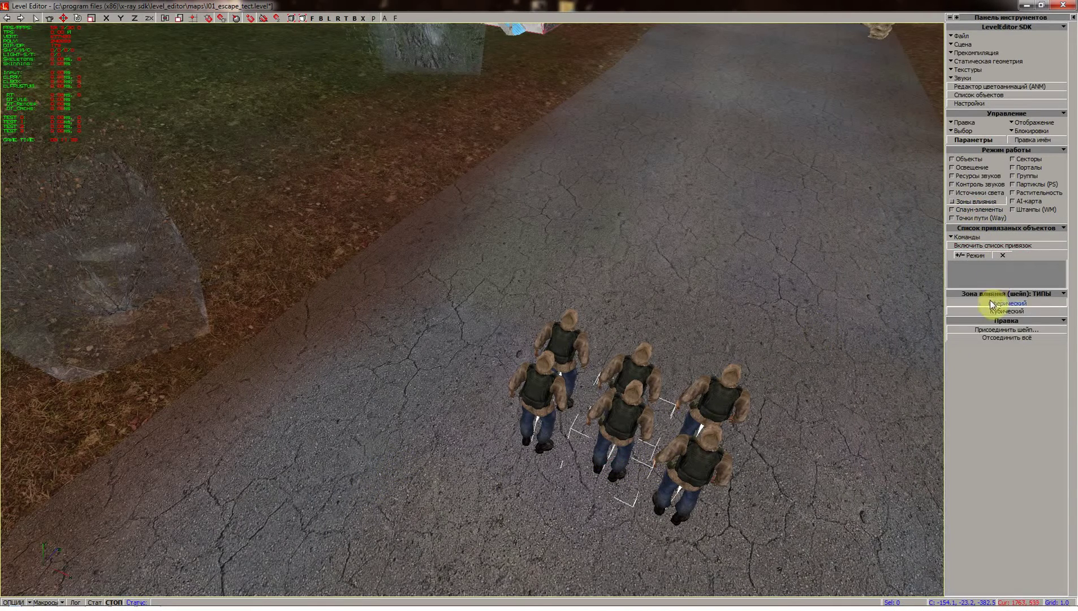
{"action": "left_click", "coordinate": [990, 308]}
{"action": "left_click_drag", "start_coordinate": [615, 370], "coordinate": [696, 447], "text": "shift"}
{"action": "left_click_drag", "start_coordinate": [615, 370], "coordinate": [569, 306], "text": "shift"}
{"action": "left_click", "coordinate": [543, 482]}
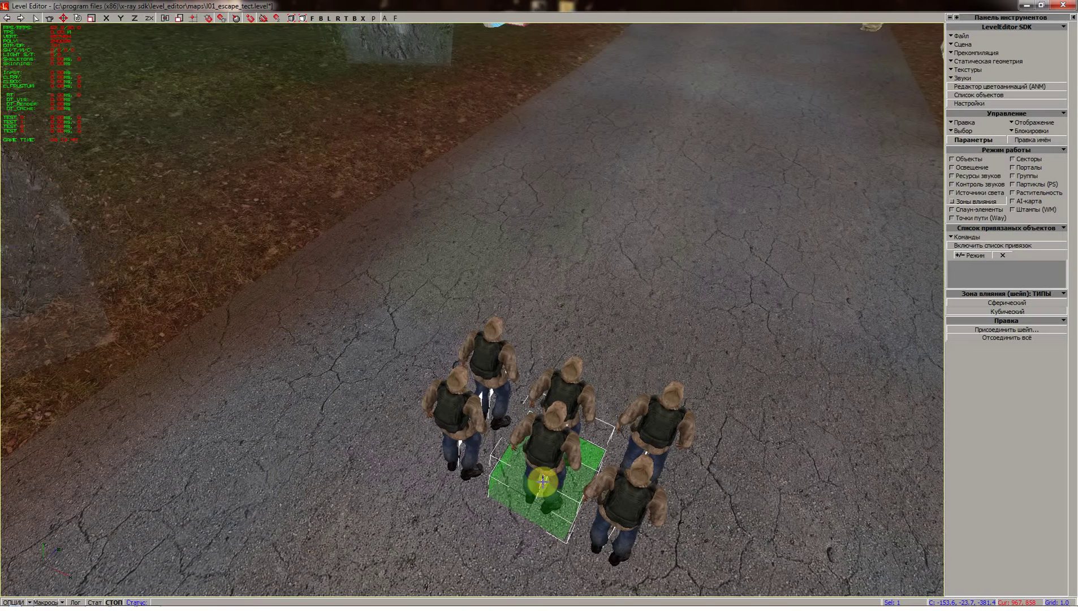
- Scale the cubic zone shape up in its length, width and height until it encloses all six stalkers
{"action": "left_click", "coordinate": [91, 20]}
{"action": "left_click_drag", "start_coordinate": [556, 414], "coordinate": [687, 398]}
{"action": "left_click_drag", "start_coordinate": [600, 408], "coordinate": [361, 375]}
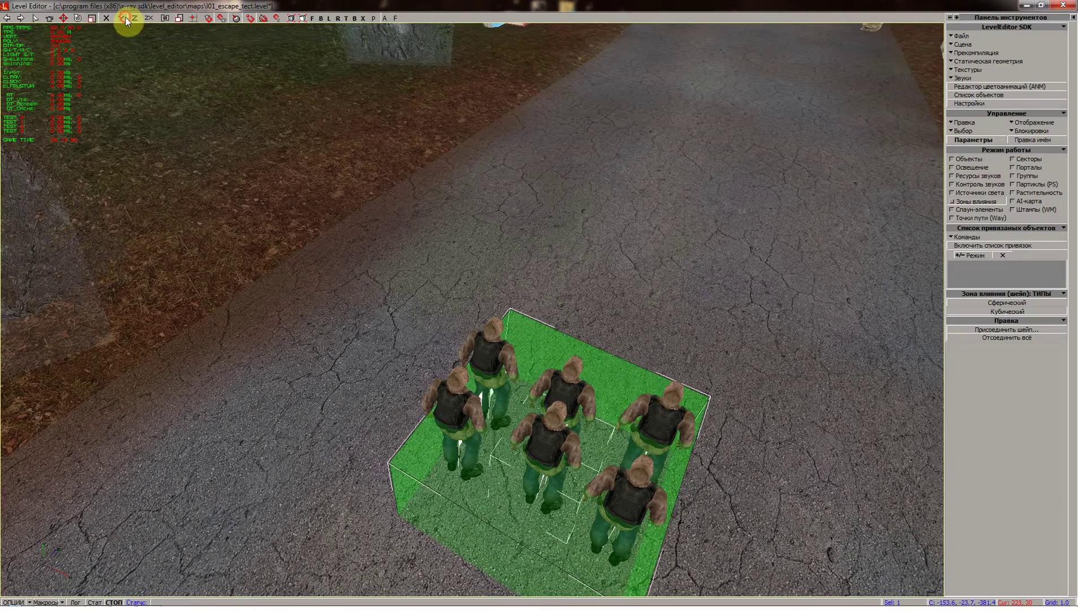
{"action": "left_click_drag", "start_coordinate": [543, 447], "coordinate": [670, 356]}
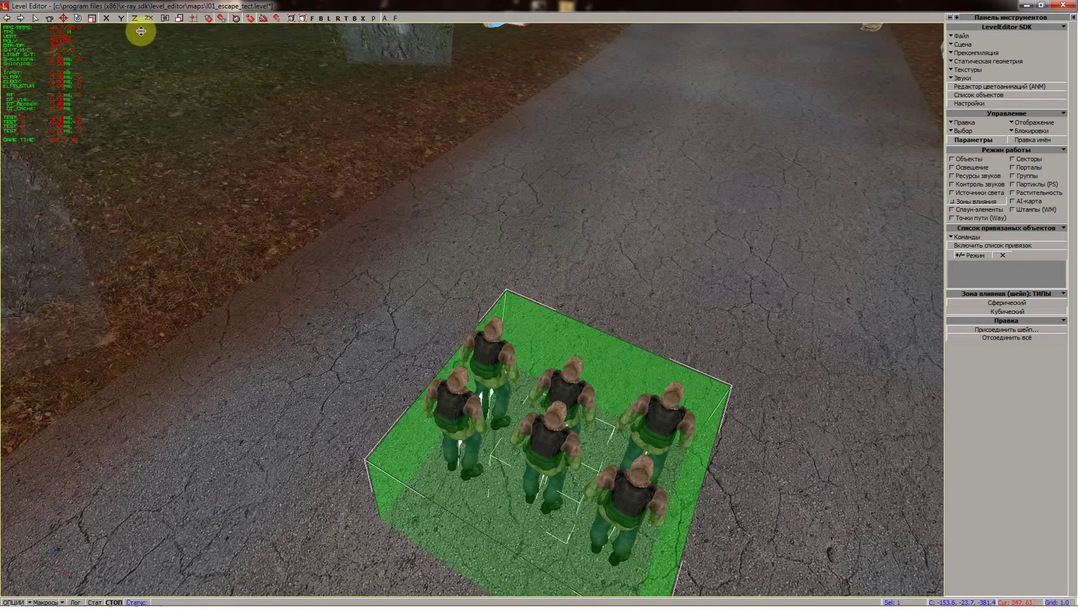
{"action": "left_click", "coordinate": [182, 17]}
{"action": "left_click_drag", "start_coordinate": [456, 286], "coordinate": [455, 251]}
{"action": "left_click_drag", "start_coordinate": [455, 308], "coordinate": [461, 314], "text": "shift"}
{"action": "right_click_drag", "start_coordinate": [456, 307], "coordinate": [376, 357]}
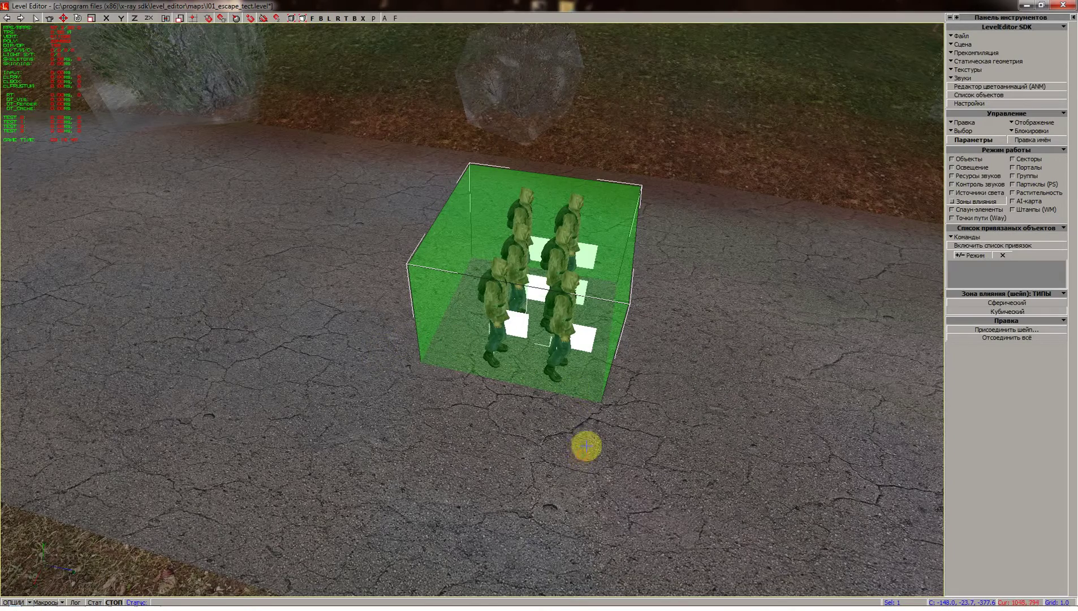
- In spawn elements mode, attach the cubic zone shape to the smart_terrain in the middle of the stalkers
{"action": "left_click", "coordinate": [979, 210]}
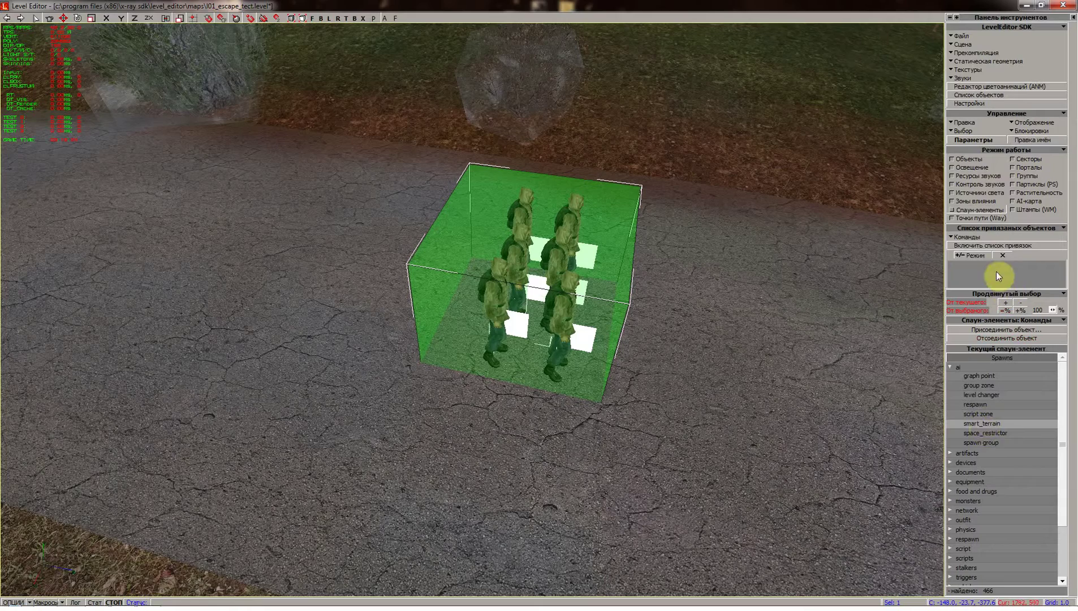
{"action": "left_click", "coordinate": [996, 333]}
{"action": "left_click", "coordinate": [595, 322]}
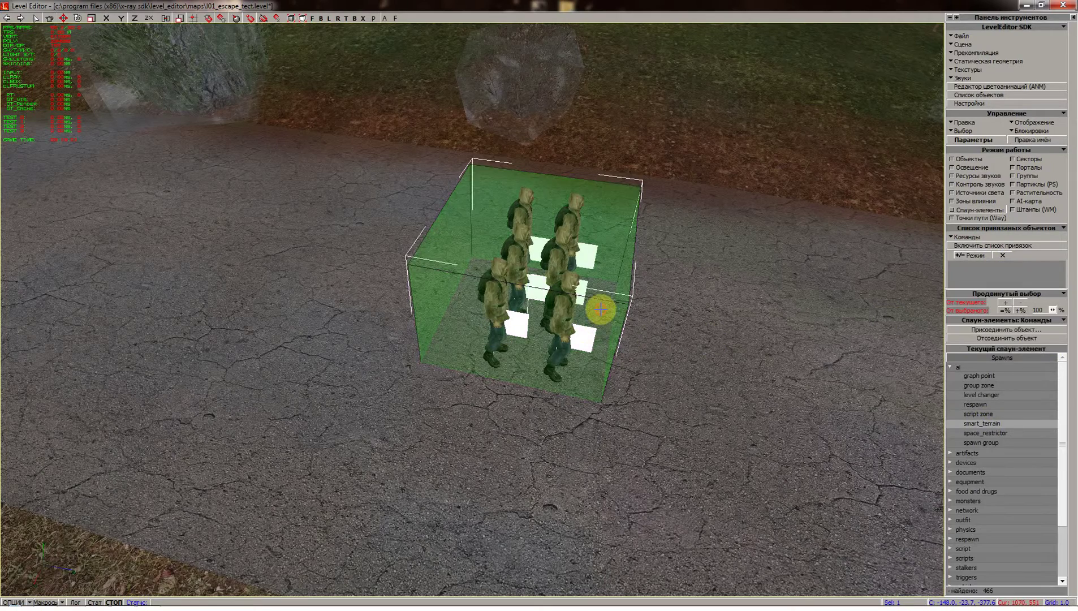
{"action": "left_click_drag", "start_coordinate": [612, 438], "coordinate": [634, 408], "text": "shift"}
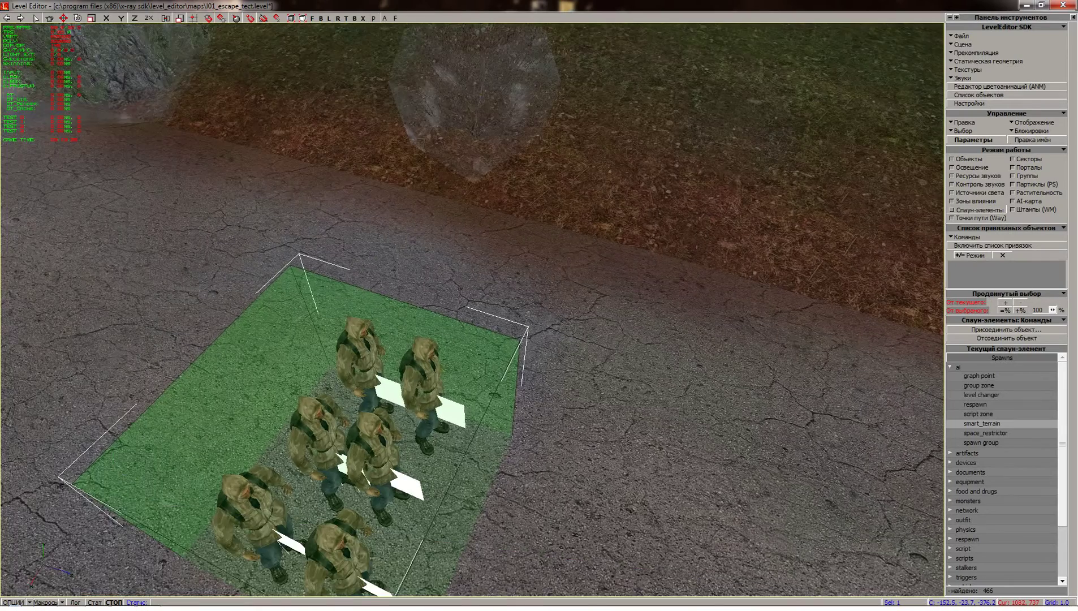
{"action": "right_click_drag", "start_coordinate": [608, 414], "coordinate": [608, 414], "text": "shift"}
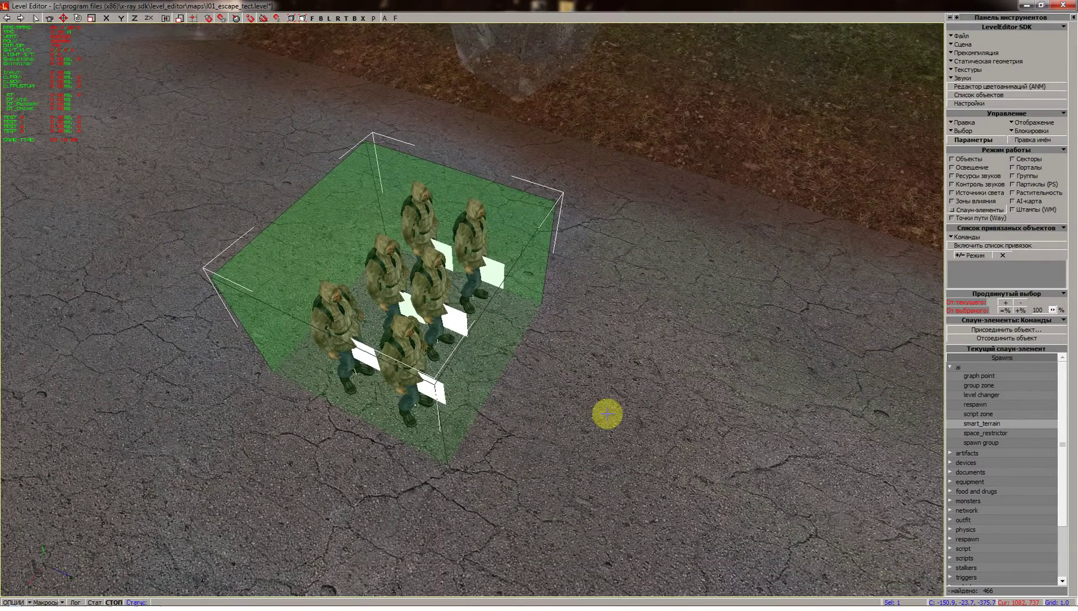
- Open the smart_terrain's properties and bring up its custom data (Доп. Данные) for editing
{"action": "key", "text": "Return"}
{"action": "left_click", "coordinate": [803, 324]}
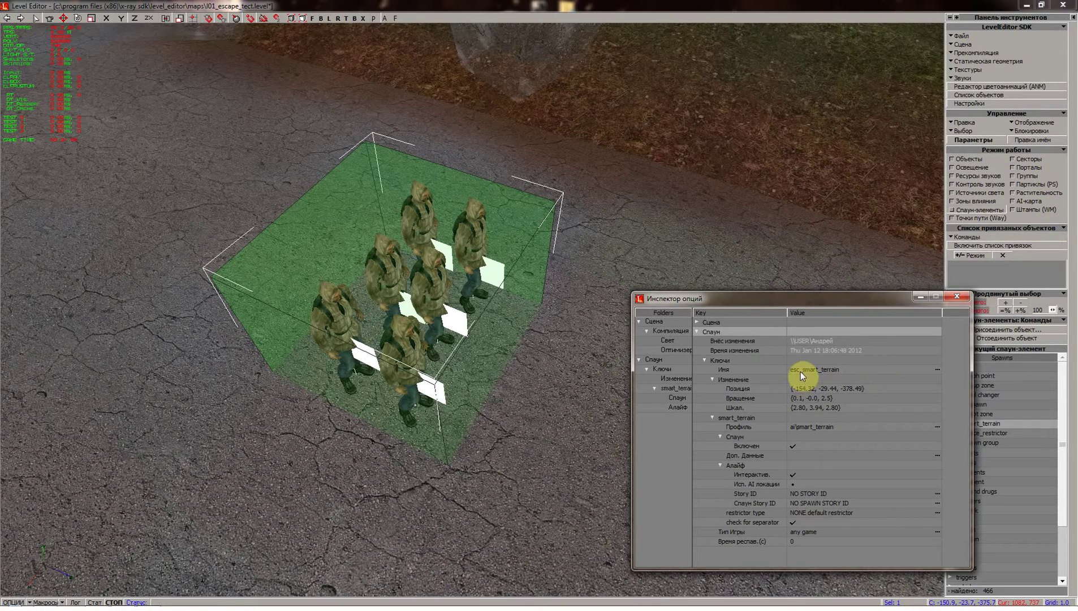
{"action": "left_click", "coordinate": [828, 372]}
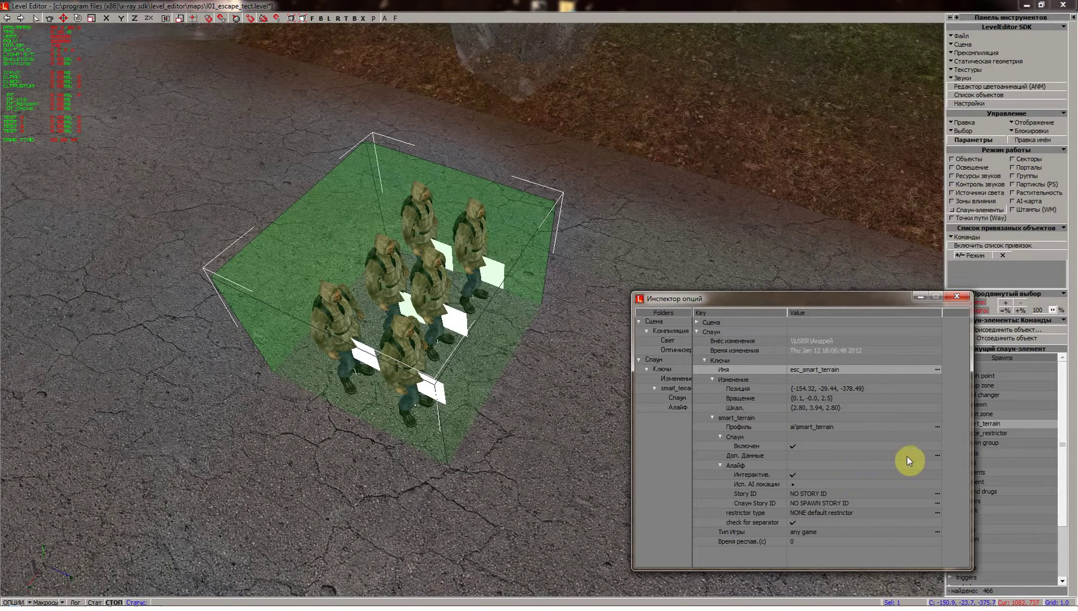
{"action": "left_click", "coordinate": [937, 456]}
{"action": "left_click", "coordinate": [938, 454]}
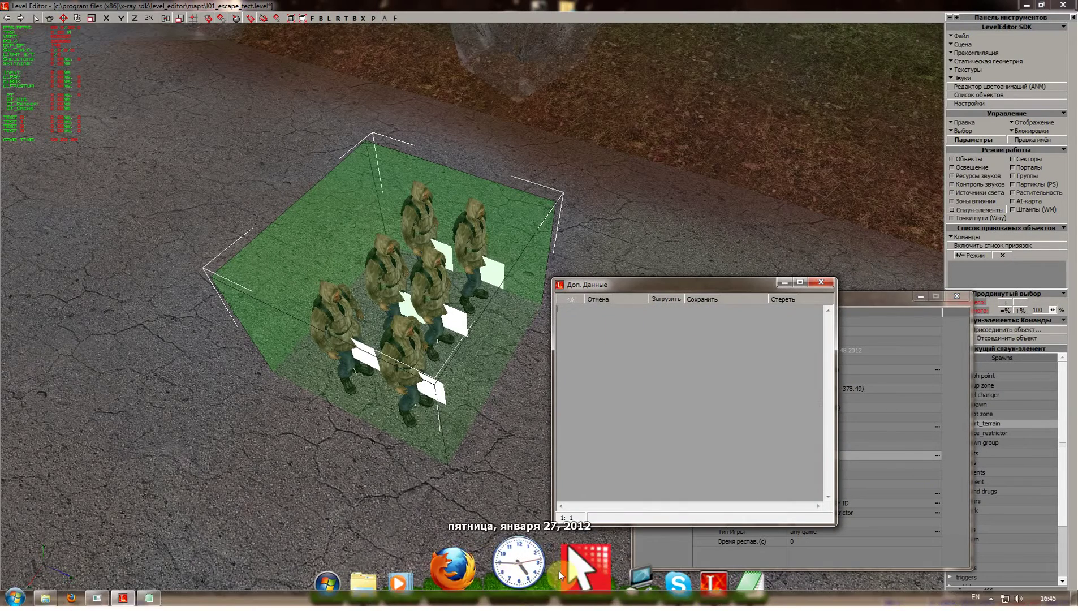
- Copy the [smart_terrain] section with type, capacity, squad and groups from the AkelPad text document into the smart_terrain's custom data
{"action": "left_click", "coordinate": [708, 568]}
{"action": "left_click", "coordinate": [662, 336]}
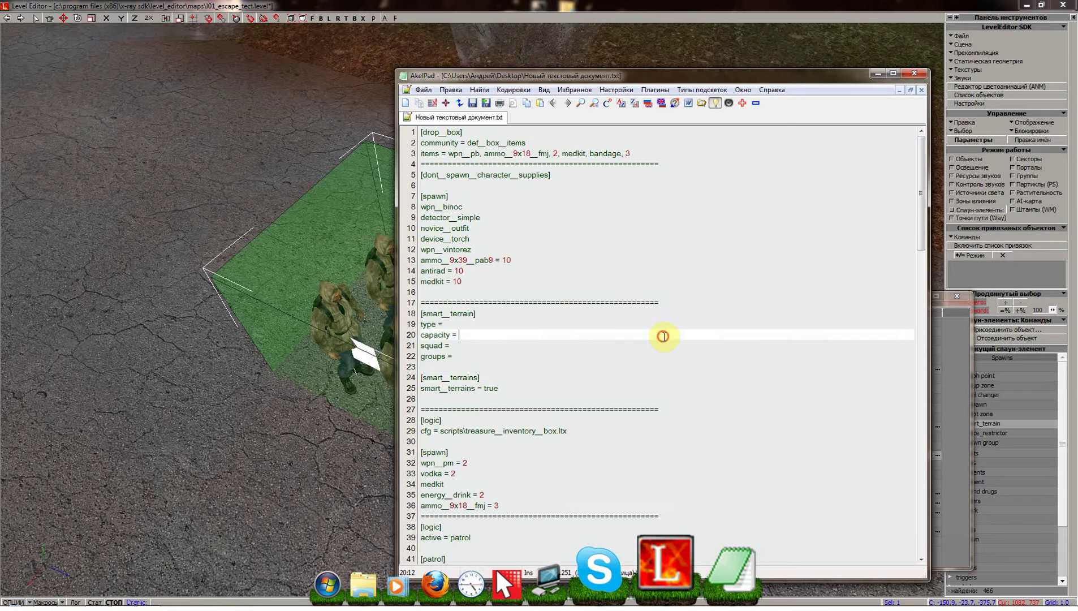
{"action": "scroll", "coordinate": [533, 232], "scroll_direction": "down", "scroll_amount": 1}
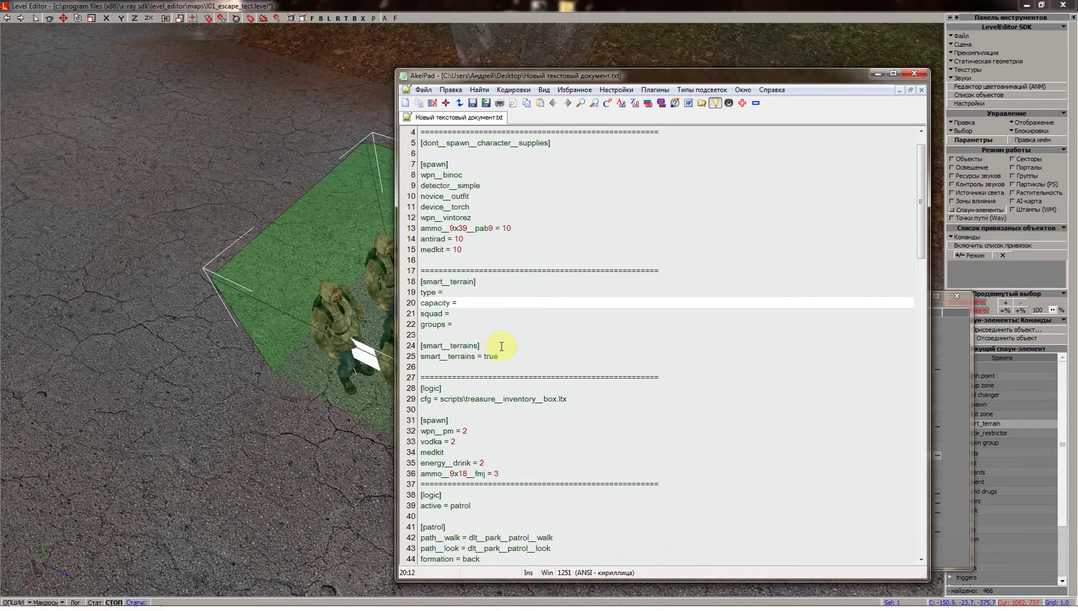
{"action": "left_click_drag", "start_coordinate": [456, 324], "coordinate": [411, 283]}
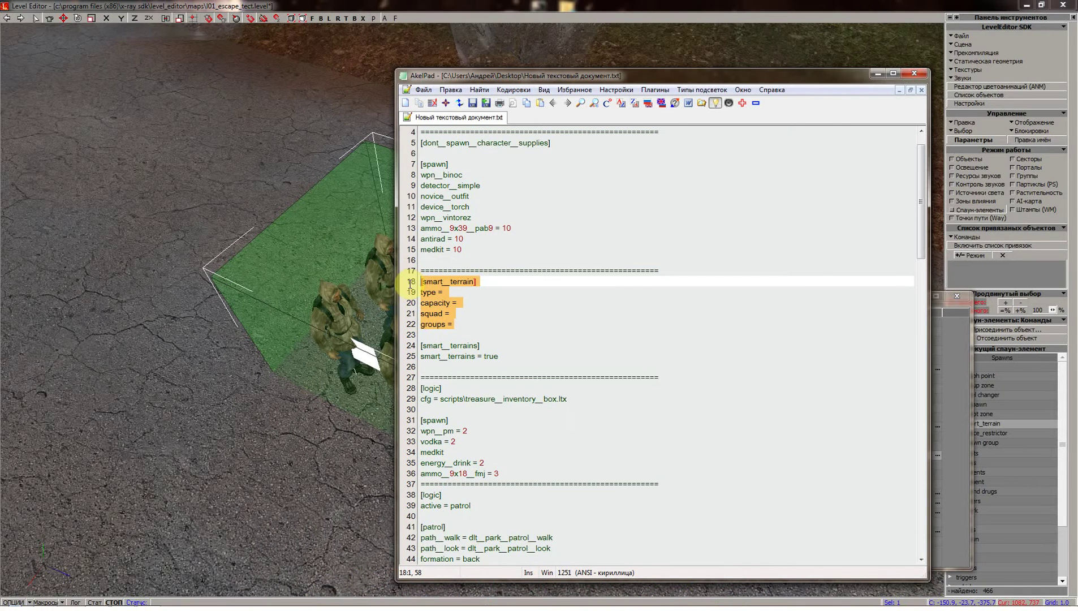
{"action": "left_click", "coordinate": [309, 445]}
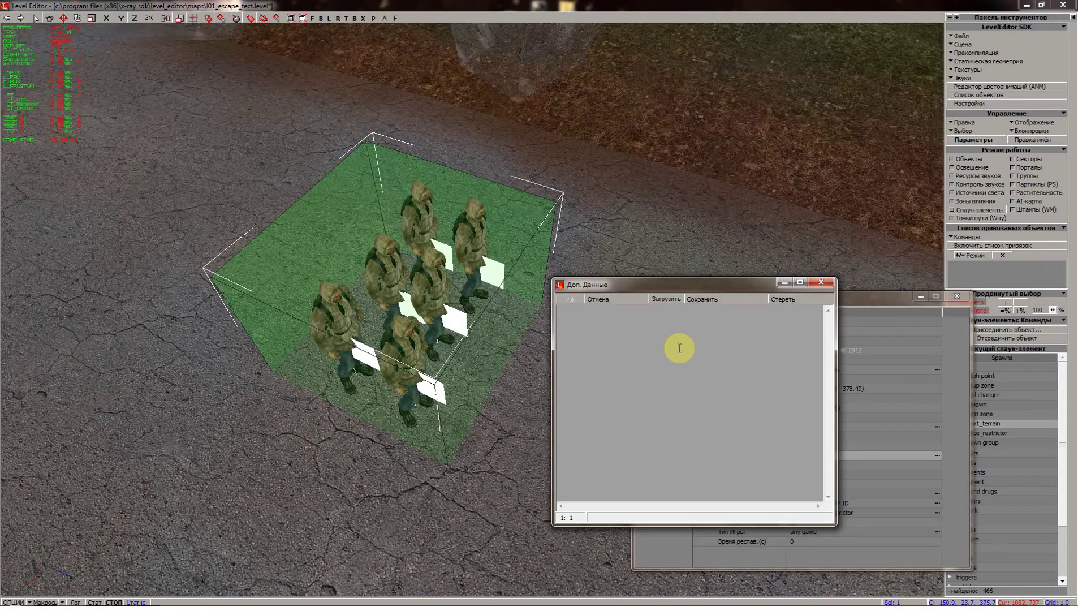
{"action": "left_click", "coordinate": [678, 344]}
{"action": "type", "text": "[smart_terrain] type =  capacity =  squad =  groups ="}
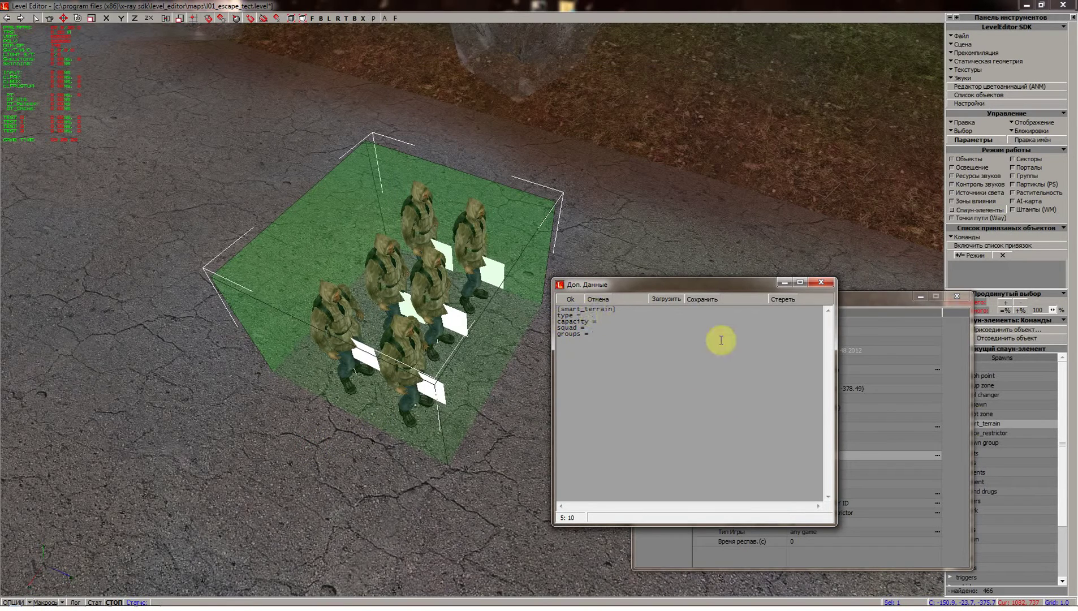
- Set type to esc_smart_terrain in the smart_terrain's custom data
{"action": "left_click_drag", "start_coordinate": [659, 280], "coordinate": [602, 334]}
{"action": "left_click", "coordinate": [554, 372]}
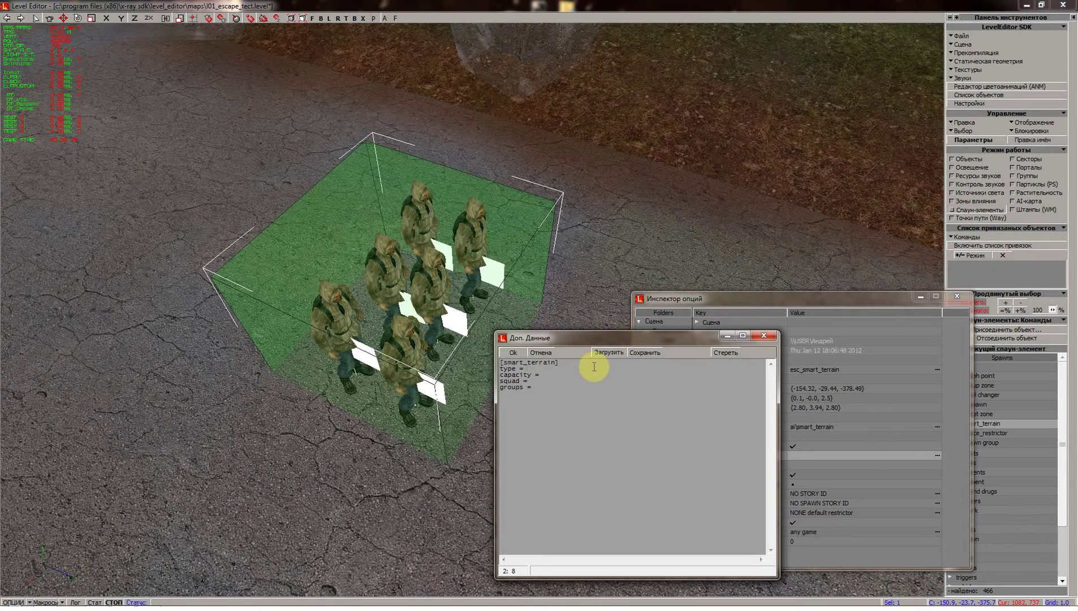
{"action": "type", "text": "esc_smar"}
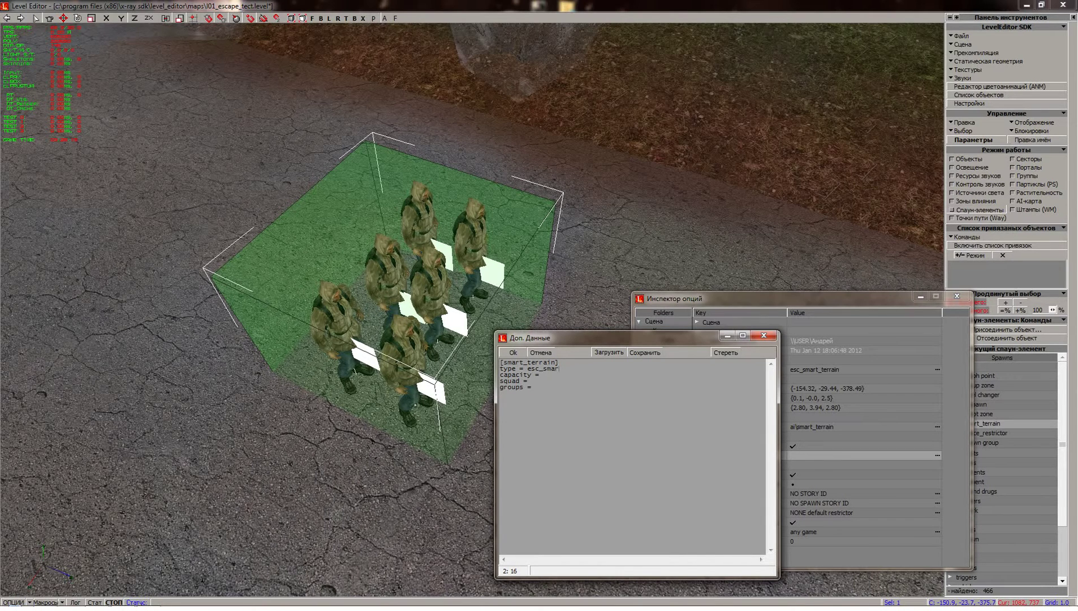
{"action": "type", "text": "t_terrain"}
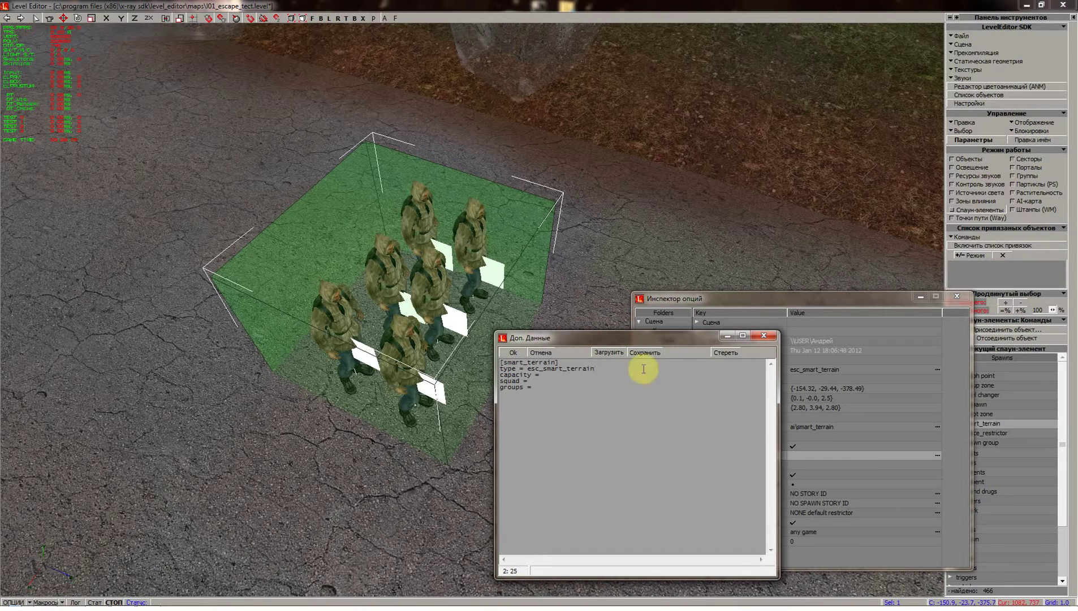
- Set squad to 1 in the smart_terrain's custom data and accept the edited text
{"action": "left_click", "coordinate": [555, 376]}
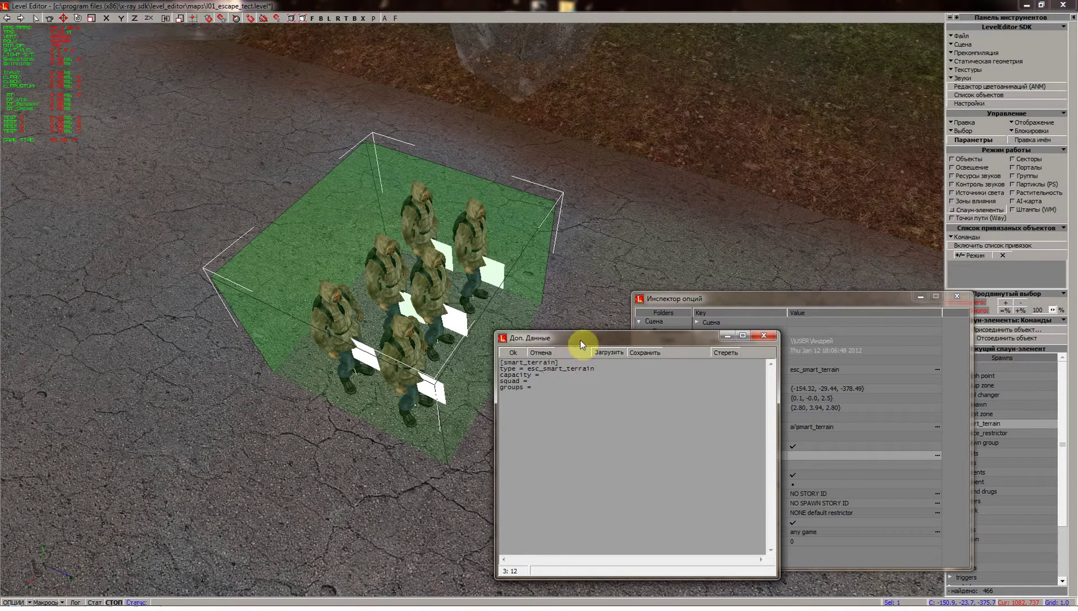
{"action": "left_click_drag", "start_coordinate": [581, 339], "coordinate": [512, 340]}
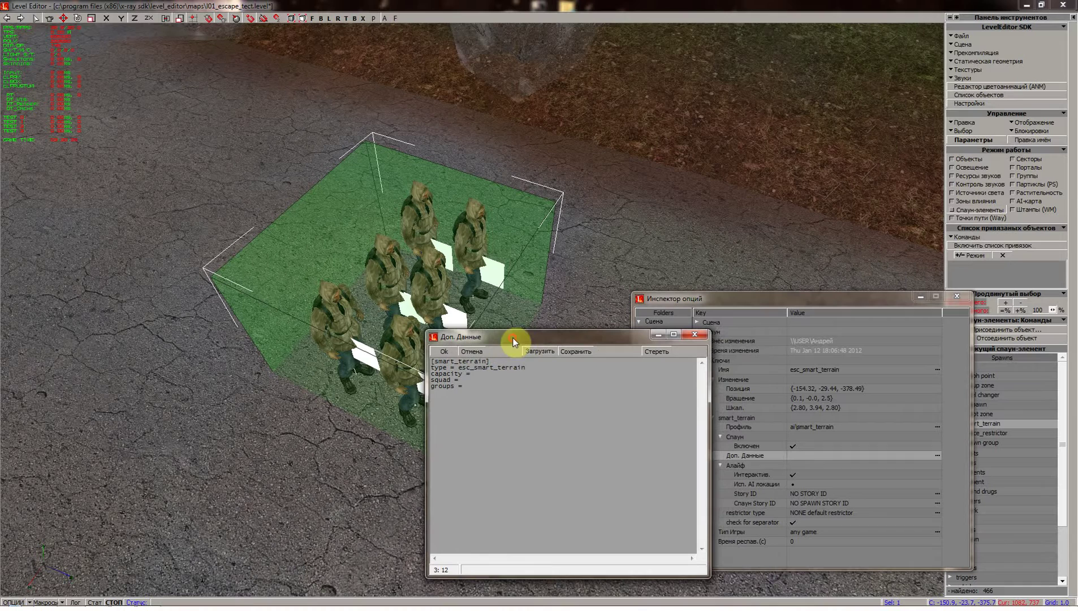
{"action": "left_click", "coordinate": [472, 381]}
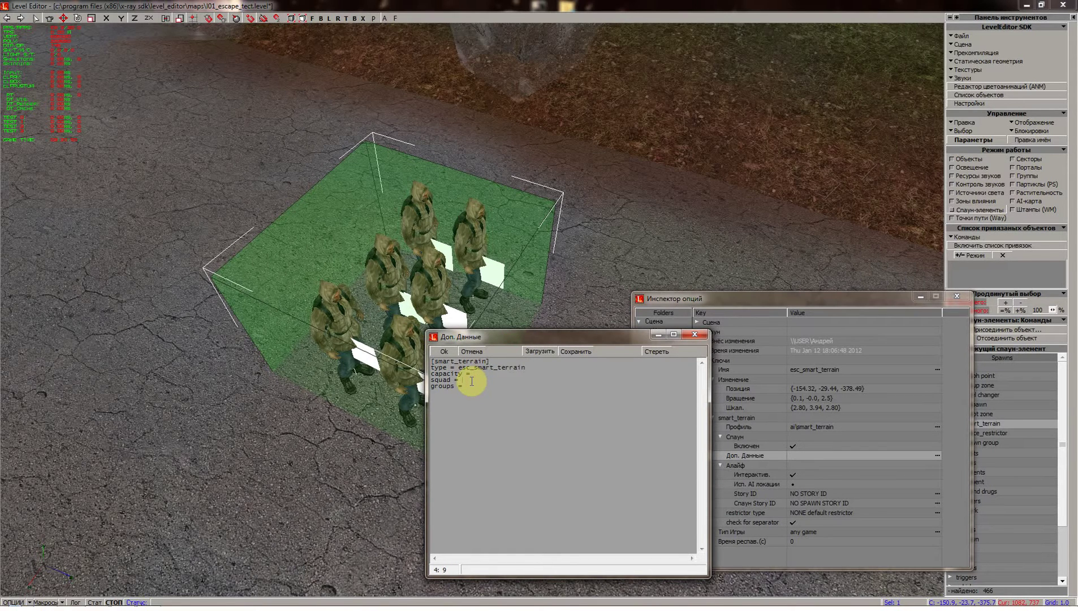
{"action": "left_click", "coordinate": [462, 375]}
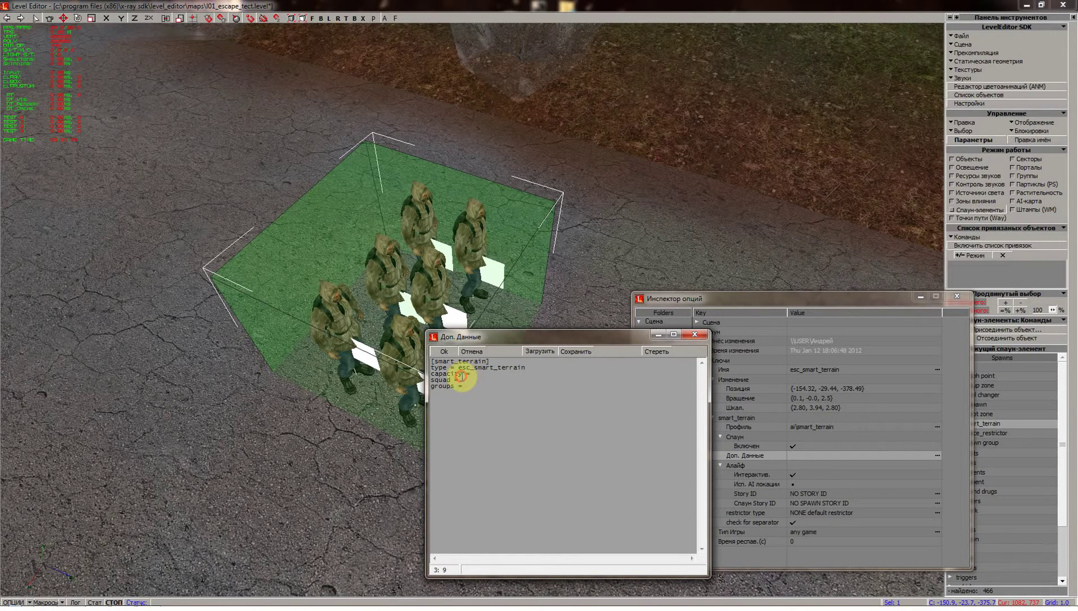
{"action": "left_click", "coordinate": [475, 381]}
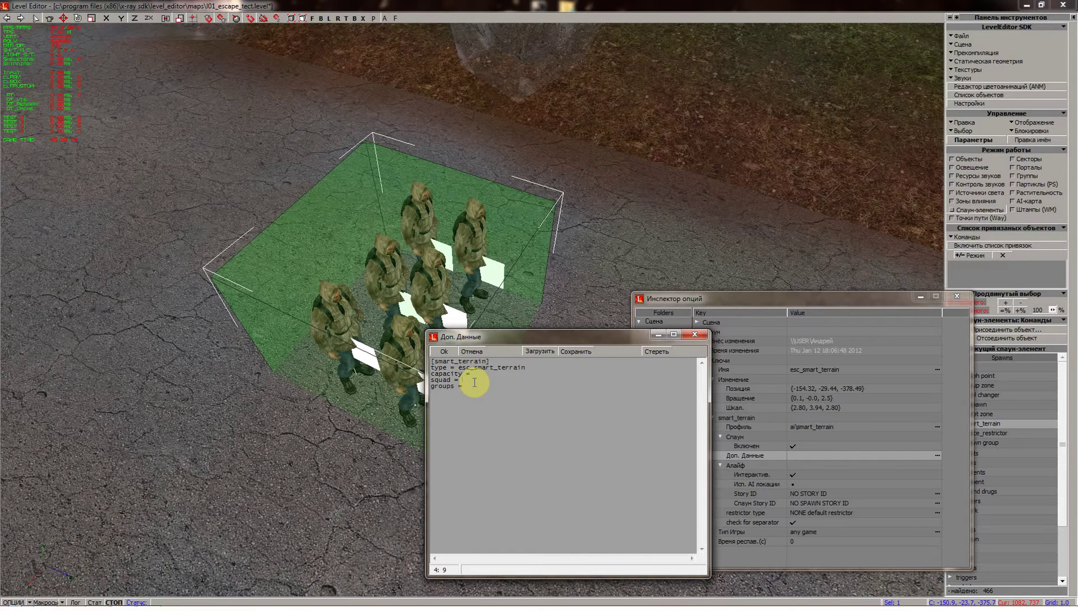
{"action": "type", "text": "1"}
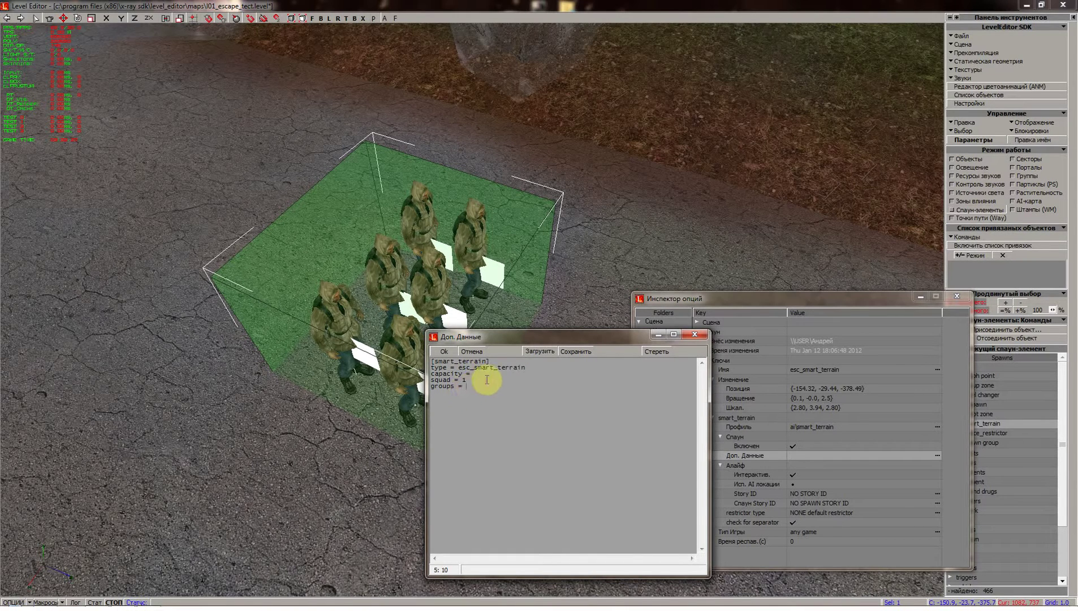
{"action": "left_click_drag", "start_coordinate": [510, 343], "coordinate": [628, 346]}
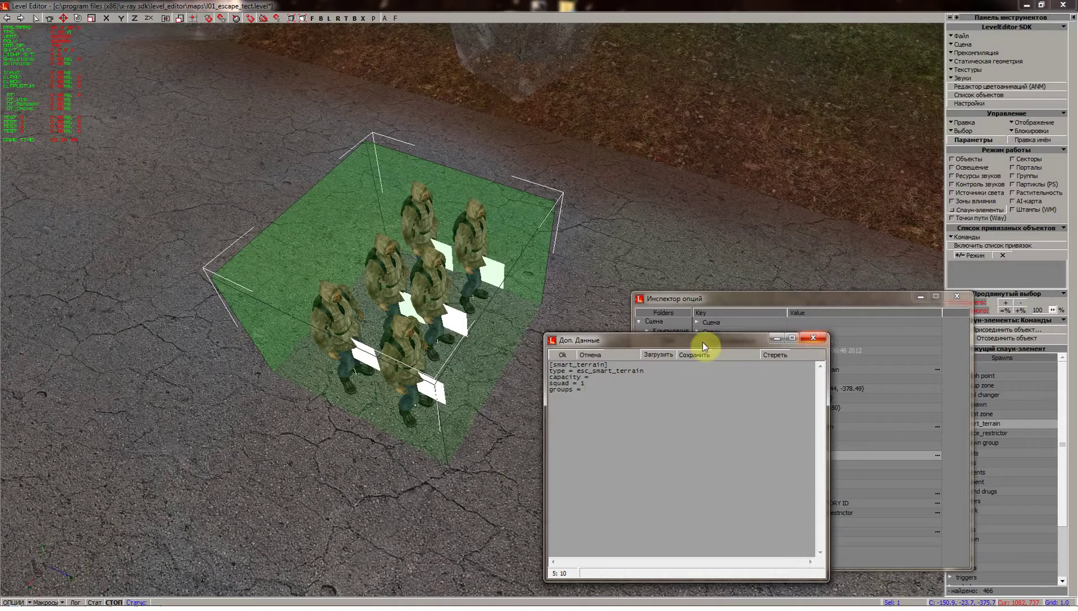
{"action": "left_click", "coordinate": [562, 354]}
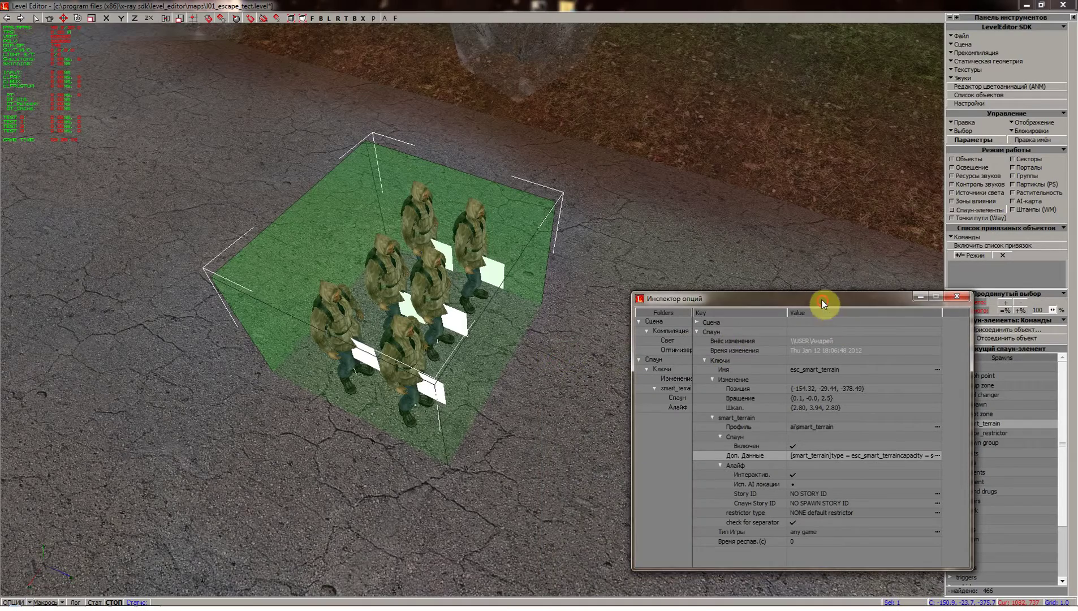
- Hide the selected smart_terrain and its attached zone shape so the stalkers inside are accessible
{"action": "left_click_drag", "start_coordinate": [822, 299], "coordinate": [820, 288]}
{"action": "mouse_move", "coordinate": [513, 309]}
{"action": "left_mouse_down", "text": "shift"}
{"action": "mouse_move", "coordinate": [508, 302]}
{"action": "mouse_move", "coordinate": [513, 339]}
{"action": "mouse_move", "coordinate": [509, 266]}
{"action": "mouse_move", "coordinate": [498, 310]}
{"action": "left_mouse_up", "text": "shift"}
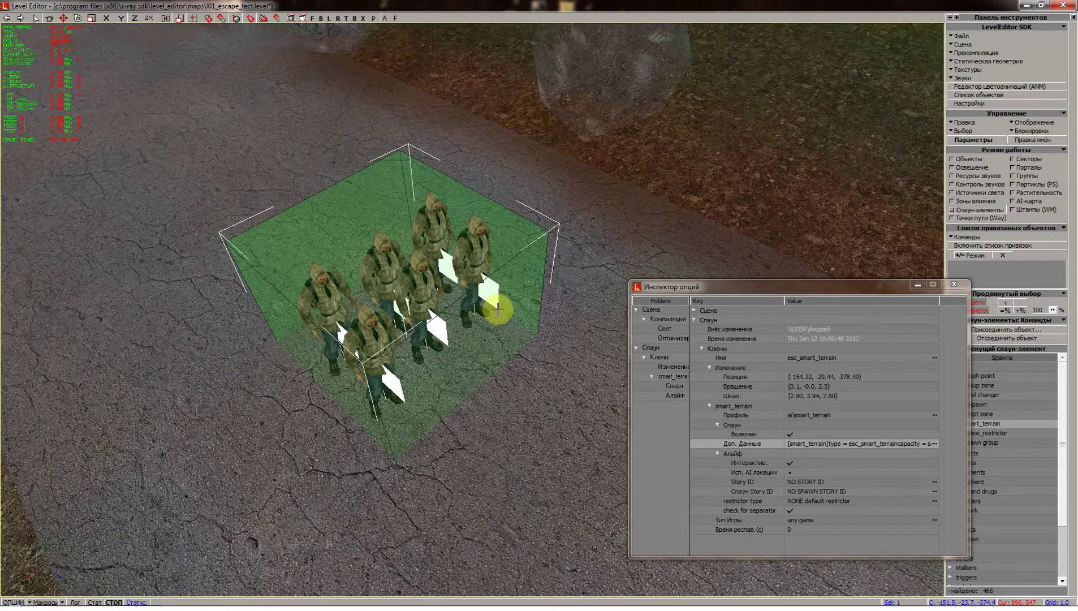
{"action": "left_click", "coordinate": [848, 359]}
{"action": "right_click", "coordinate": [490, 344]}
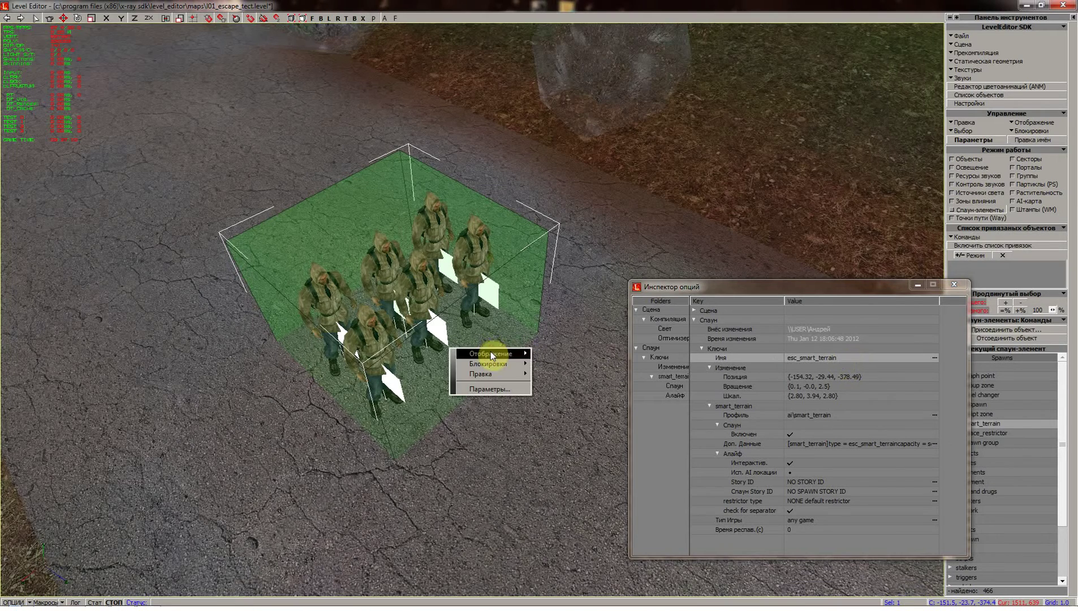
{"action": "left_click", "coordinate": [491, 398]}
{"action": "right_click", "coordinate": [477, 360]}
{"action": "mouse_move", "coordinate": [477, 365]}
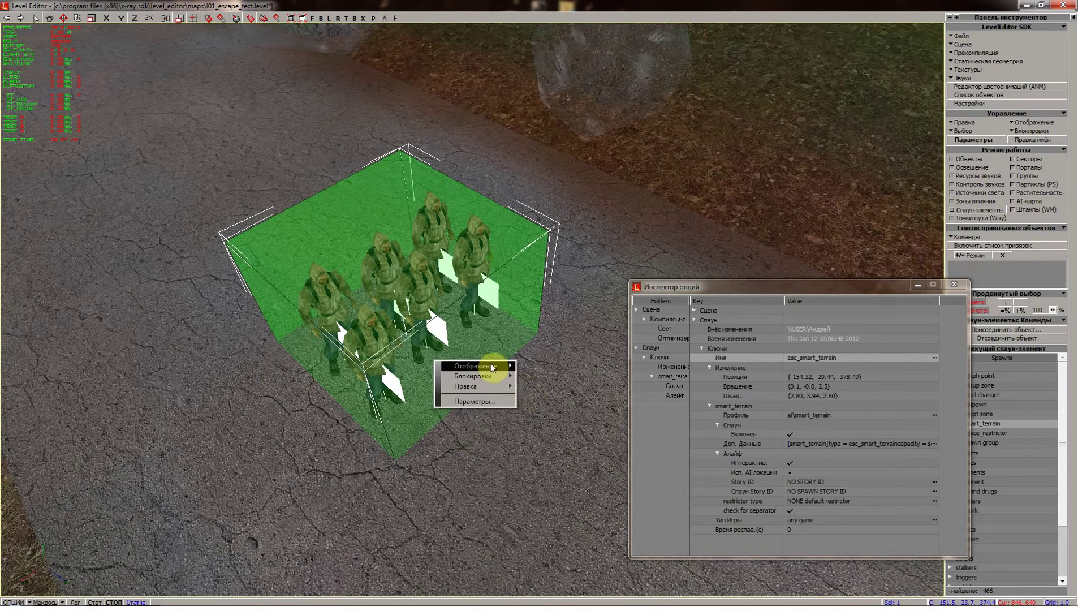
{"action": "right_click", "coordinate": [532, 341]}
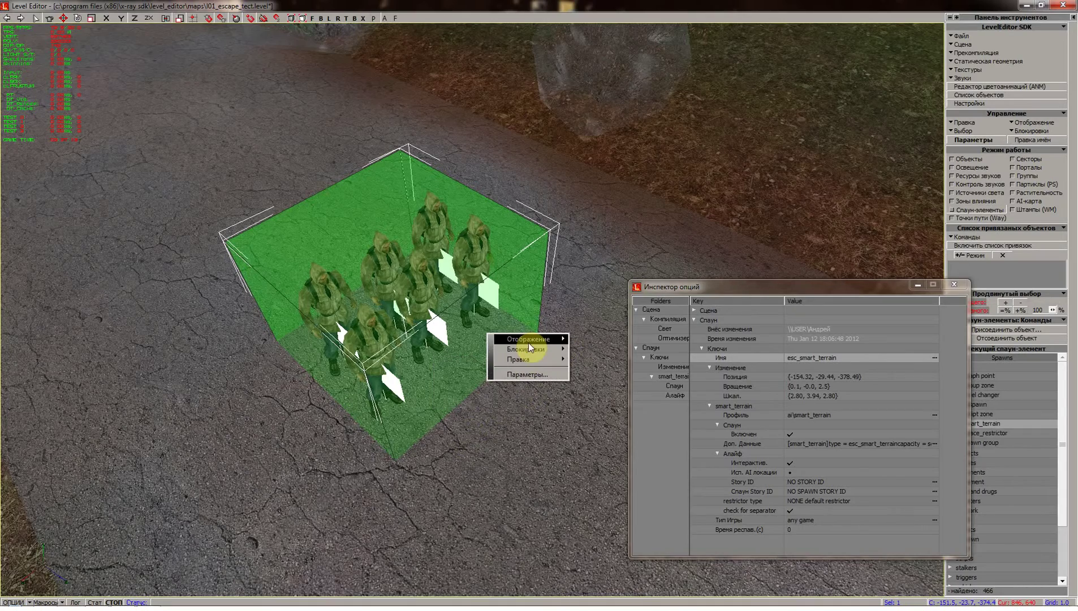
{"action": "mouse_move", "coordinate": [535, 341]}
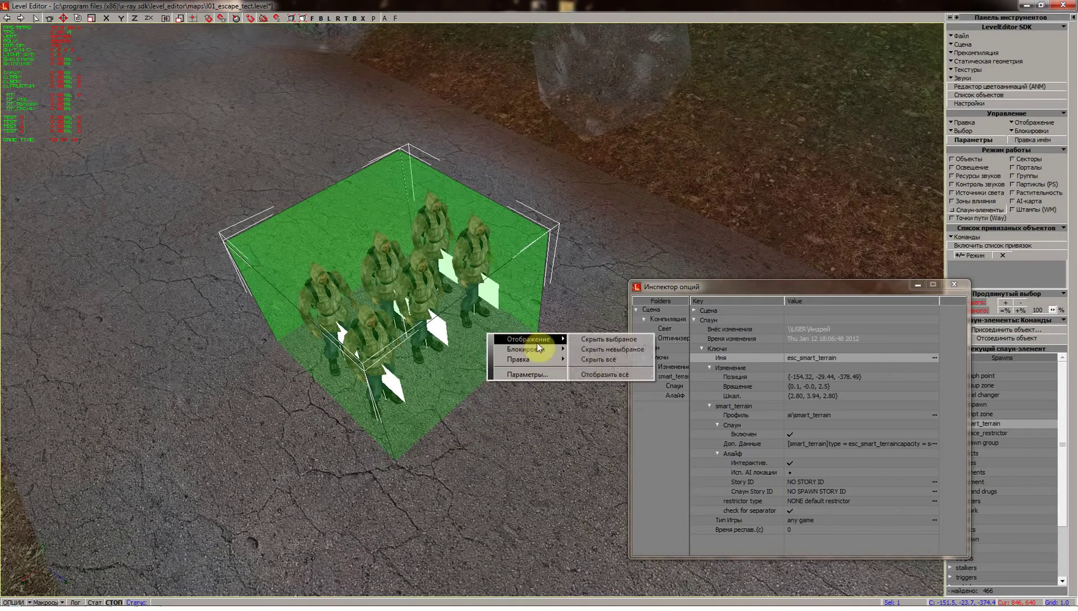
{"action": "left_click", "coordinate": [599, 340]}
- Select the middle stalker esc_stalker_0001 and set its npc profile to bar_arena_stalker_5_2
{"action": "left_click_drag", "start_coordinate": [476, 347], "coordinate": [476, 391], "text": "shift"}
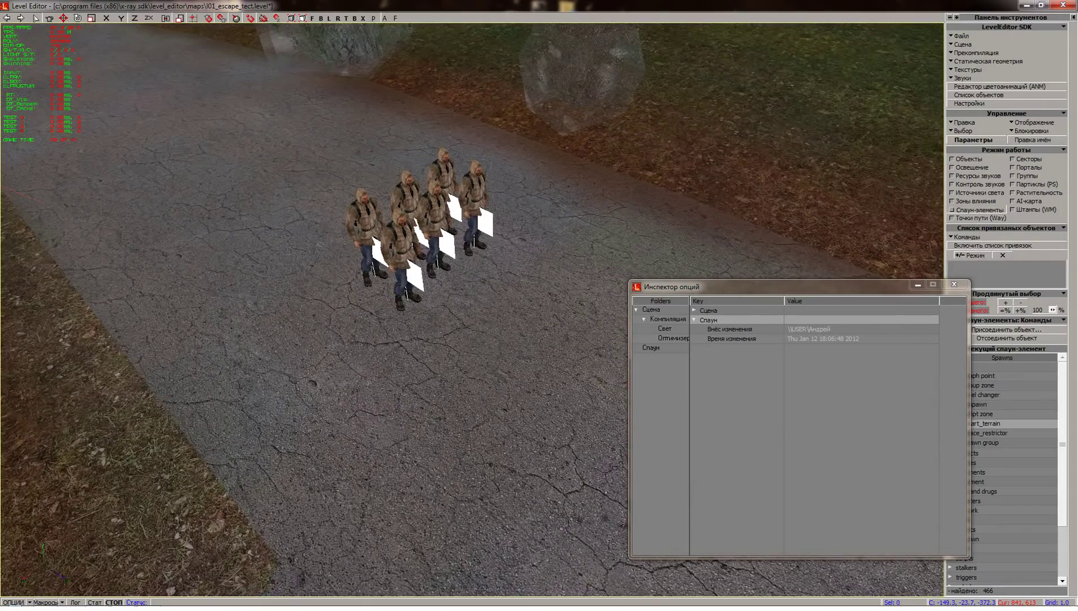
{"action": "scroll", "coordinate": [476, 369], "scroll_direction": "up", "scroll_amount": 5}
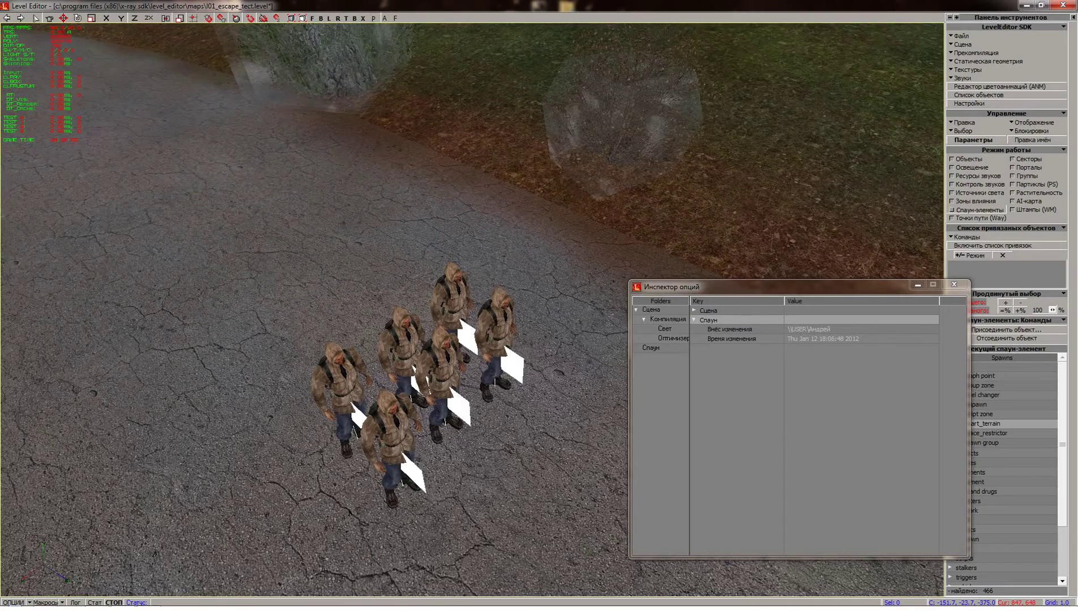
{"action": "right_click_drag", "start_coordinate": [472, 351], "coordinate": [473, 396], "text": "shift"}
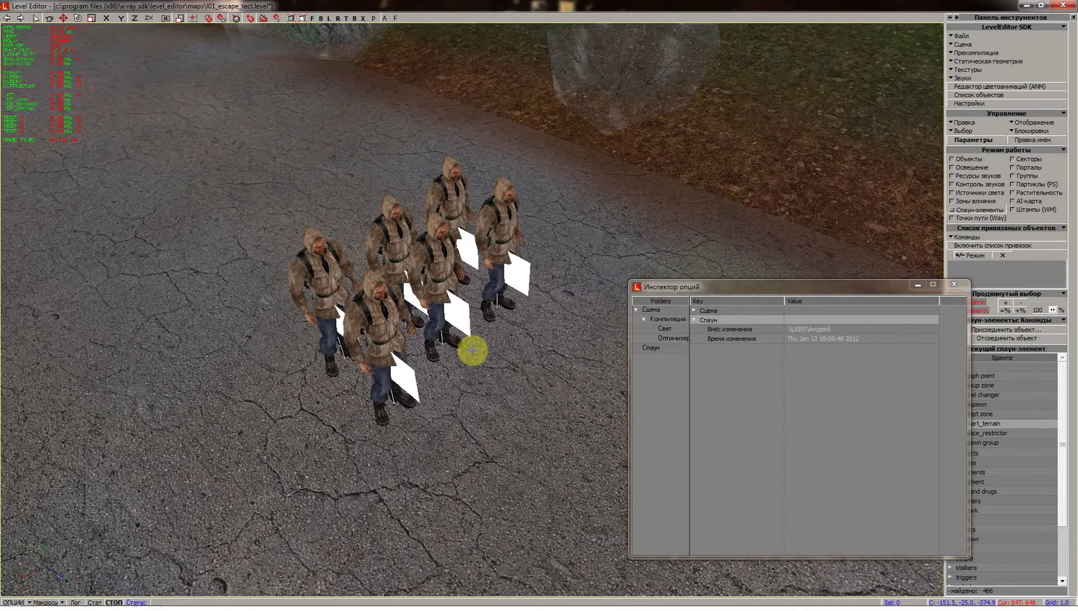
{"action": "left_click", "coordinate": [445, 180]}
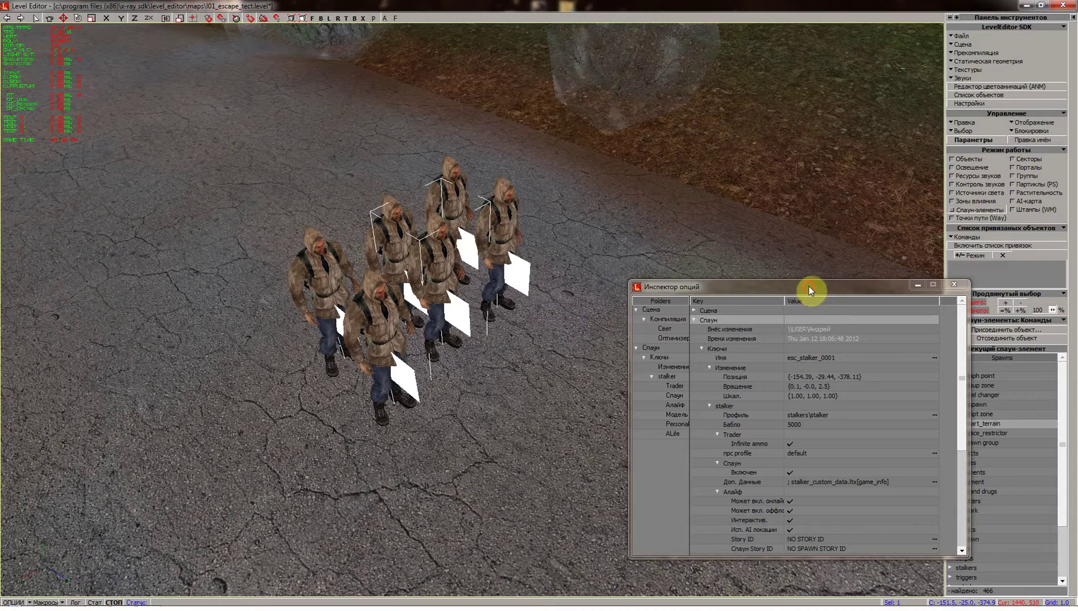
{"action": "left_click_drag", "start_coordinate": [809, 286], "coordinate": [786, 236]}
{"action": "scroll", "coordinate": [776, 408], "scroll_direction": "down", "scroll_amount": 3}
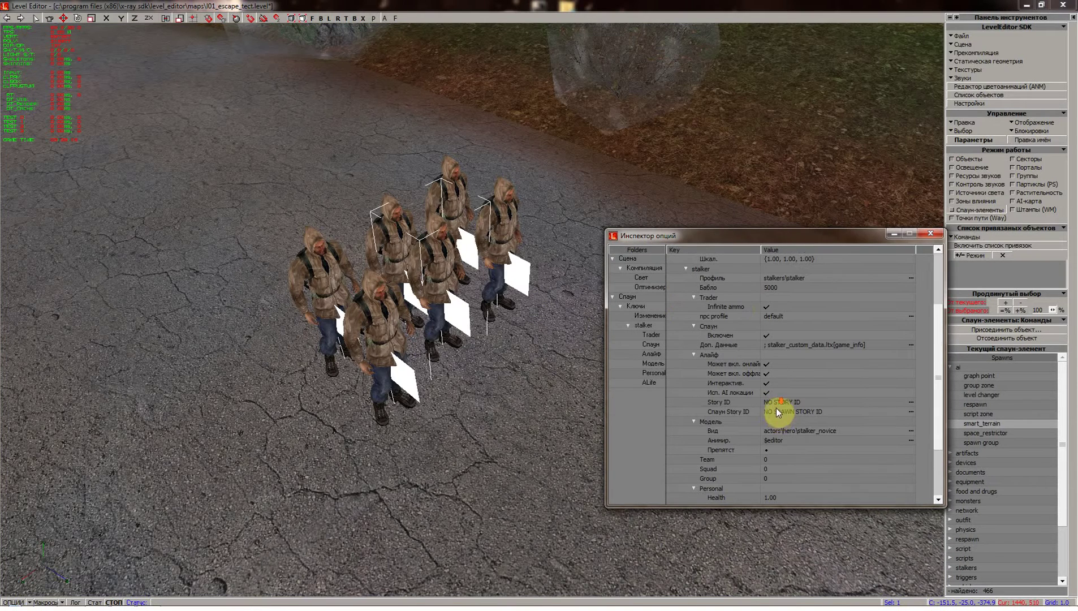
{"action": "left_click_drag", "start_coordinate": [821, 505], "coordinate": [821, 579]}
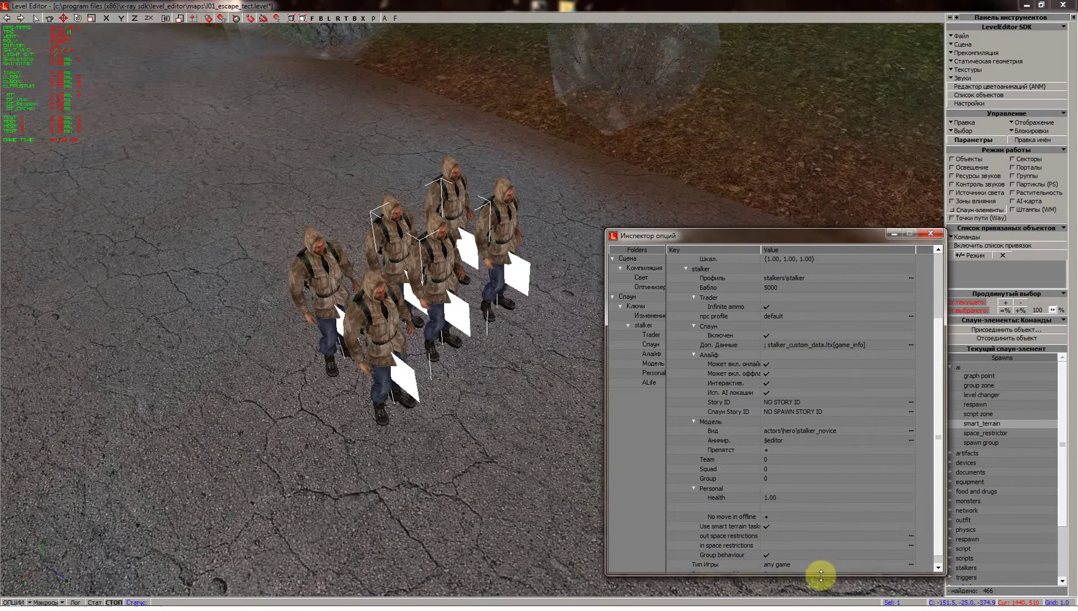
{"action": "scroll", "coordinate": [806, 315], "scroll_direction": "up", "scroll_amount": 3}
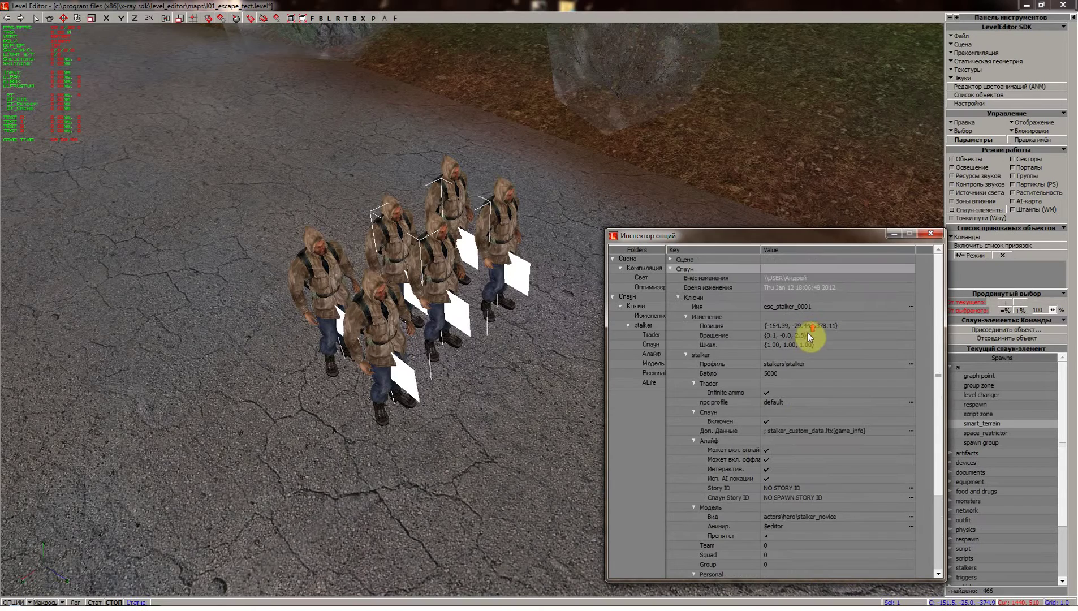
{"action": "left_click", "coordinate": [909, 402]}
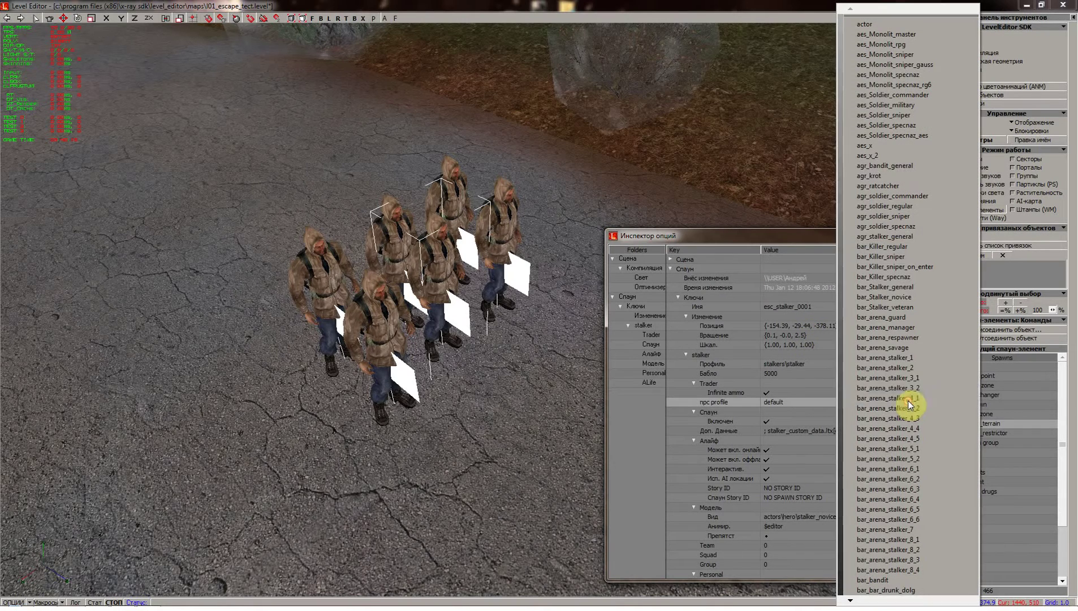
{"action": "left_click", "coordinate": [886, 459]}
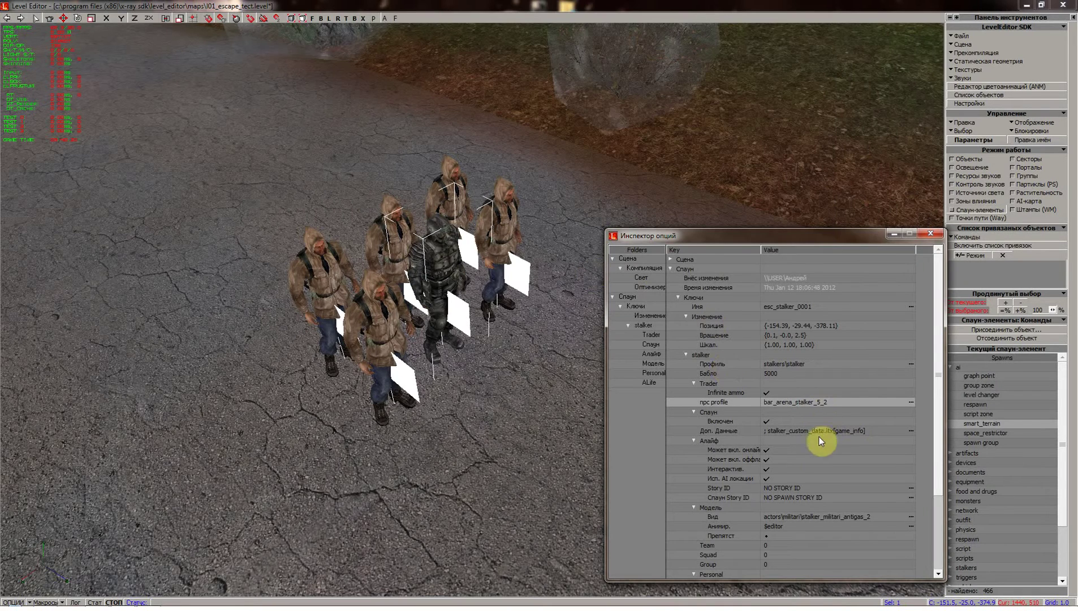
- Set Squad to 1 and Group to 1 for esc_stalker_0001, and check its custom data
{"action": "scroll", "coordinate": [819, 479], "scroll_direction": "down", "scroll_amount": 3}
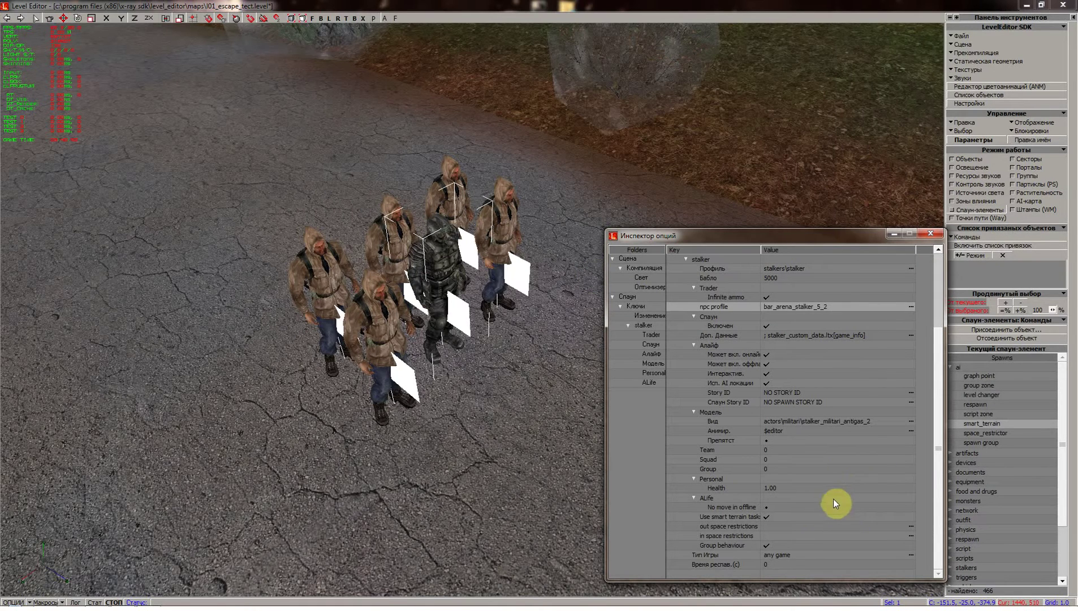
{"action": "left_click", "coordinate": [784, 458]}
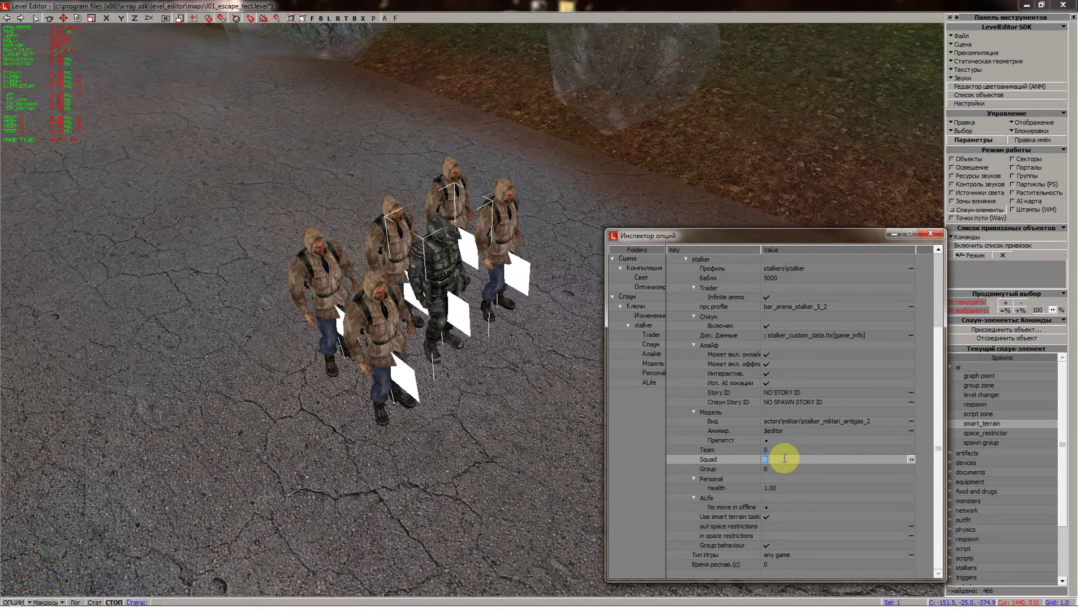
{"action": "type", "text": "1"}
{"action": "left_click", "coordinate": [783, 469]}
{"action": "left_click", "coordinate": [783, 468]}
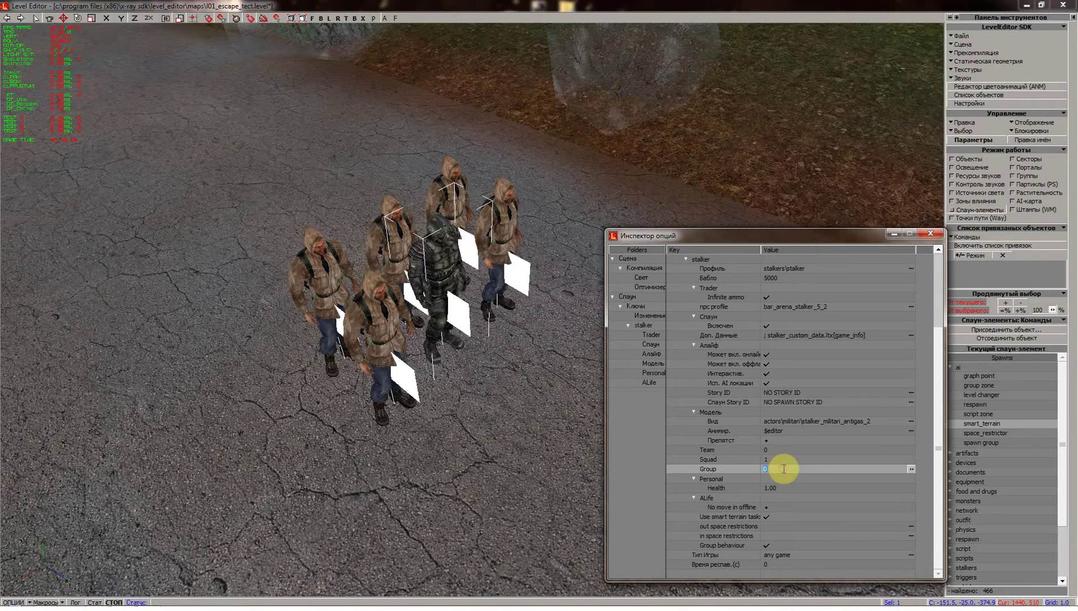
{"action": "type", "text": "1"}
{"action": "left_click", "coordinate": [790, 478]}
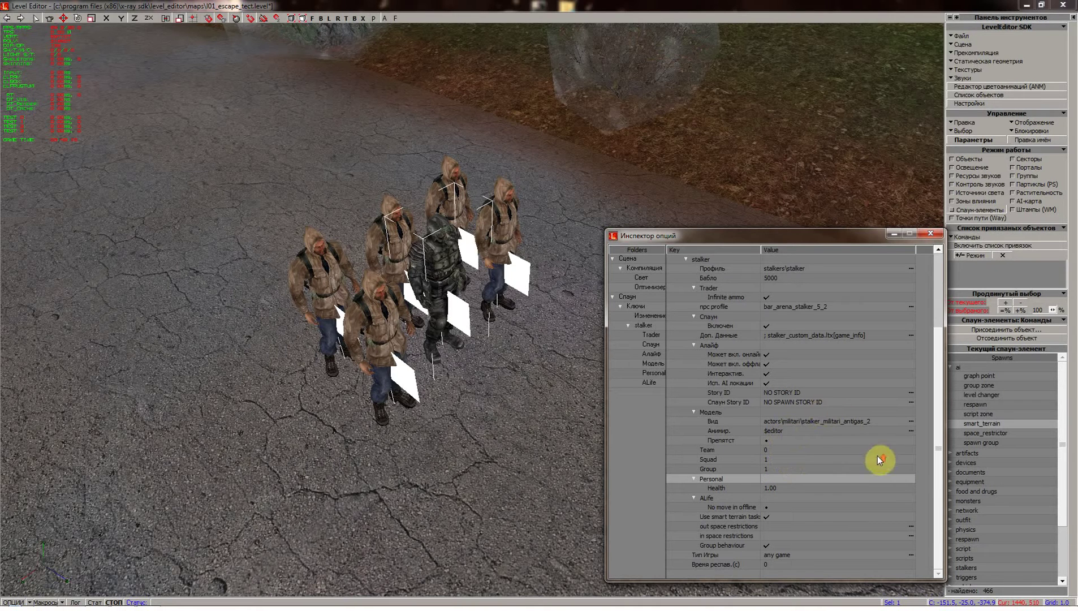
{"action": "left_click_drag", "start_coordinate": [935, 511], "coordinate": [838, 331]}
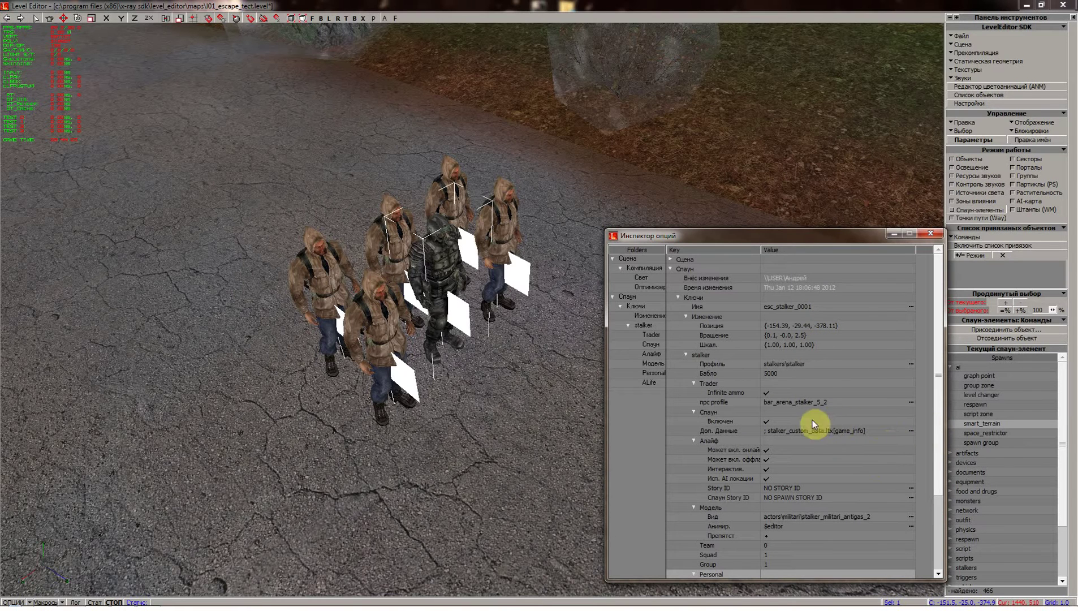
{"action": "left_click", "coordinate": [909, 431]}
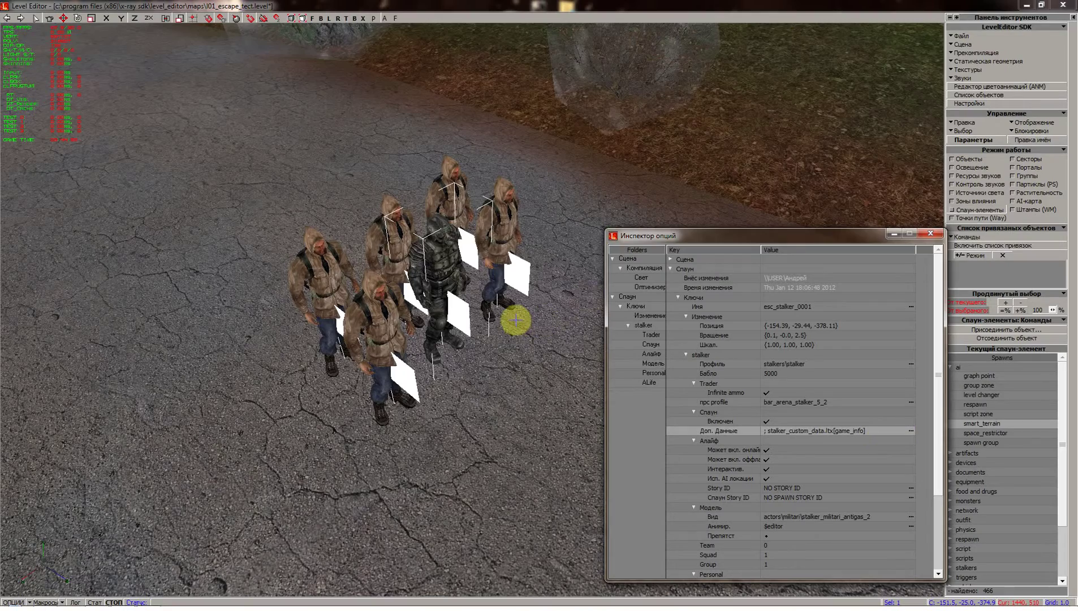
- Select the two hooded stalkers beside the camouflaged one on the side away from the roadside rock, and set their npc profile to bar_arena_stalker_7
{"action": "mouse_move", "coordinate": [529, 311]}
{"action": "left_mouse_down", "text": "shift"}
{"action": "mouse_move", "coordinate": [529, 385]}
{"action": "mouse_move", "coordinate": [551, 314]}
{"action": "mouse_move", "coordinate": [513, 316]}
{"action": "left_mouse_up", "text": "shift"}
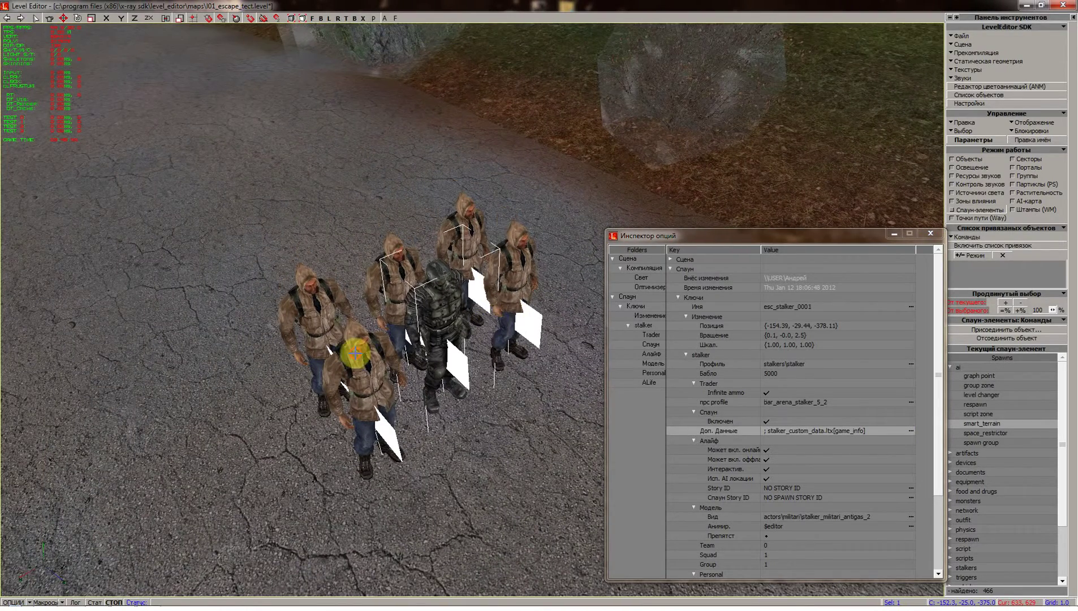
{"action": "left_click", "coordinate": [355, 353]}
{"action": "left_click", "coordinate": [306, 290], "text": "ctrl"}
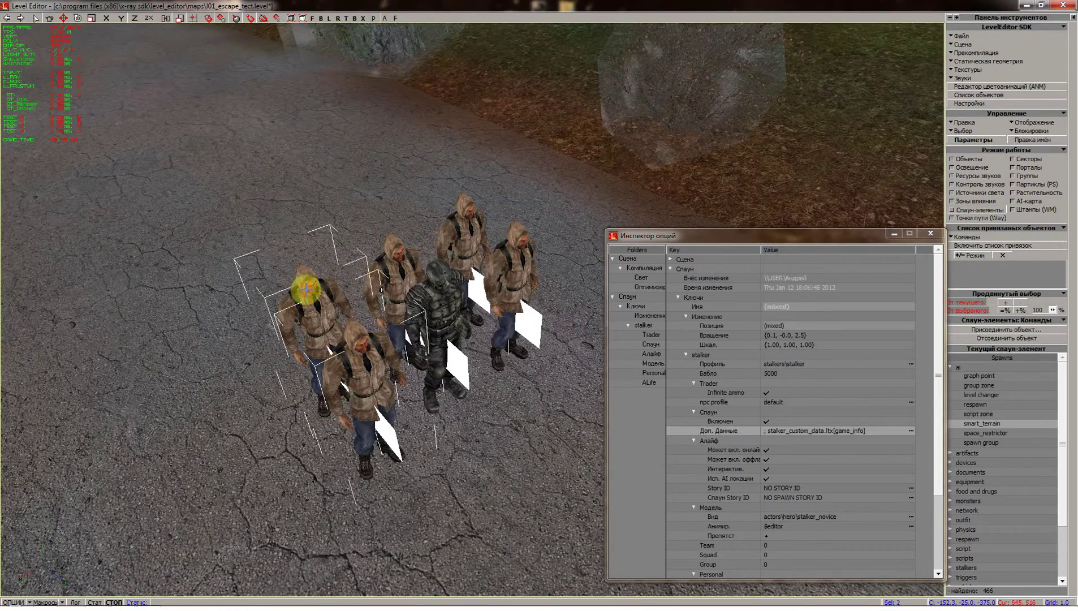
{"action": "left_click", "coordinate": [863, 405]}
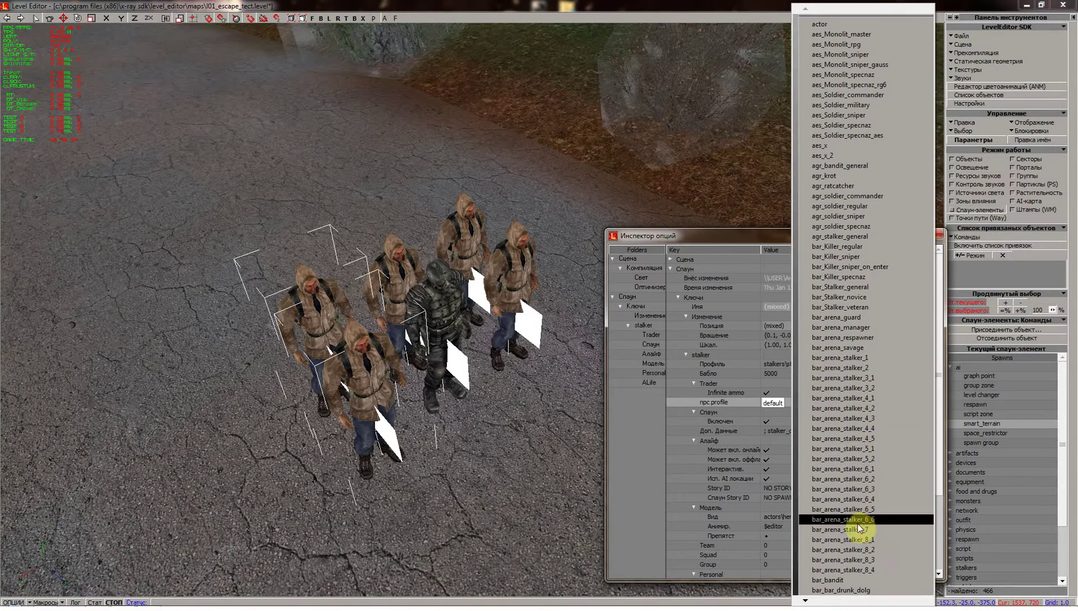
{"action": "left_click", "coordinate": [854, 529]}
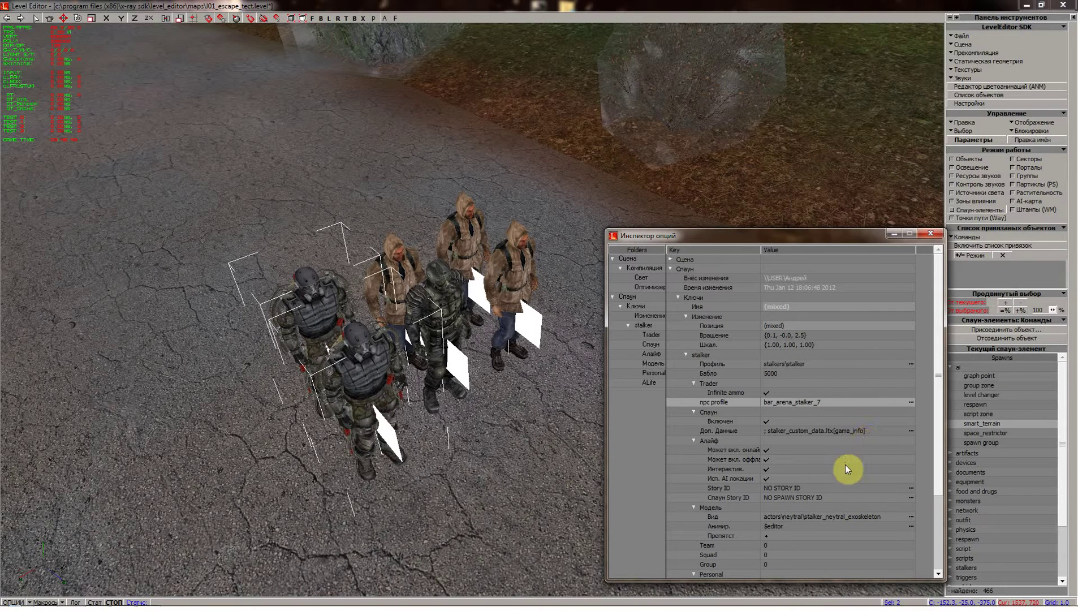
- Set Squad to 1 and Group to 2 for the two selected bar_arena_stalker_7 stalkers
{"action": "scroll", "coordinate": [885, 435], "scroll_direction": "down", "scroll_amount": 3}
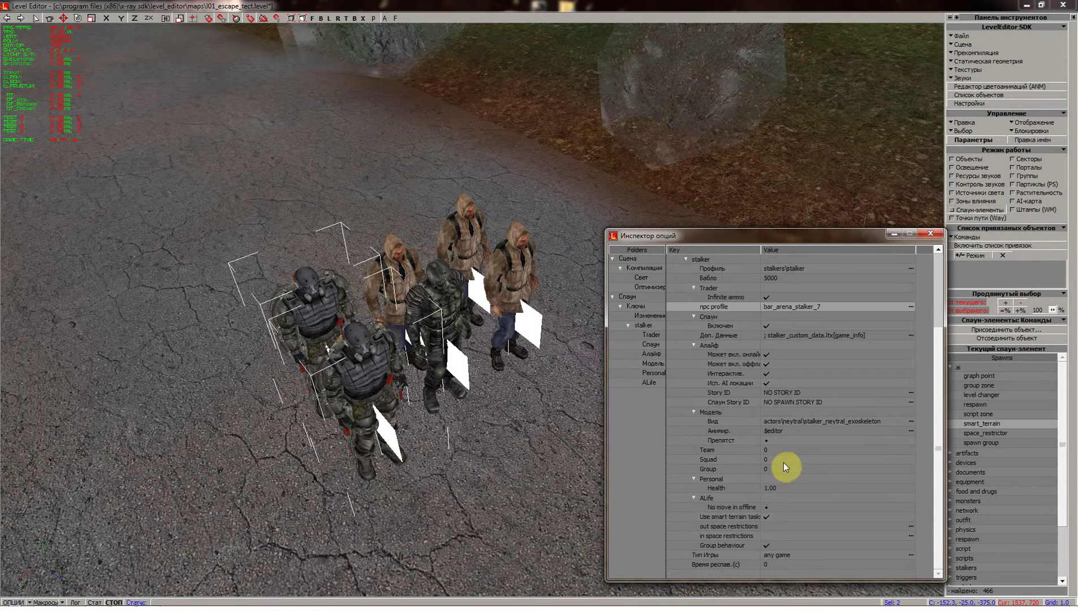
{"action": "left_click", "coordinate": [780, 458]}
{"action": "type", "text": "1"}
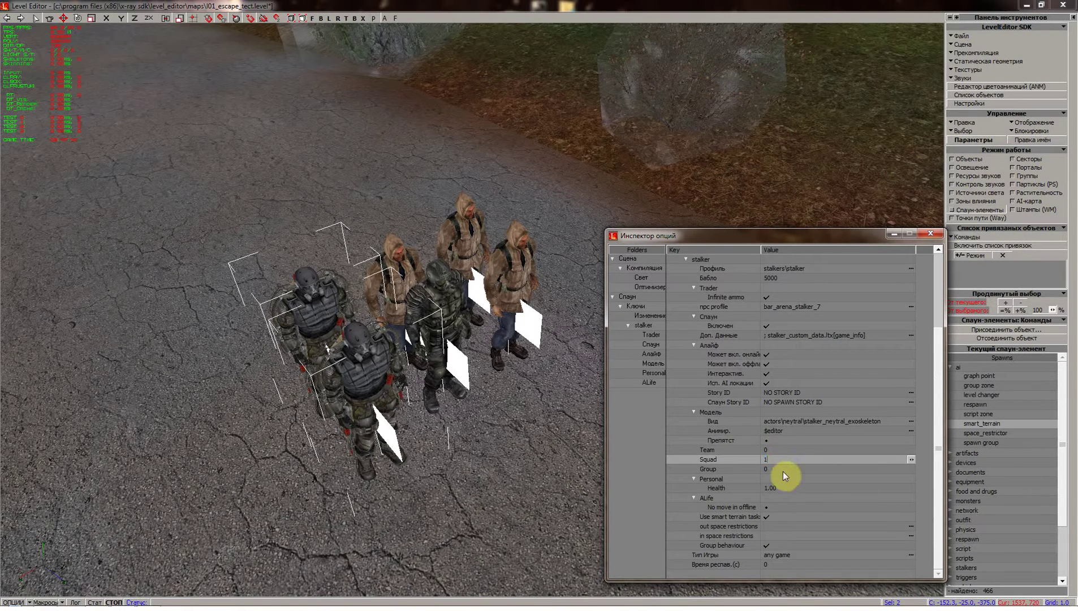
{"action": "left_click", "coordinate": [783, 468]}
{"action": "type", "text": "2"}
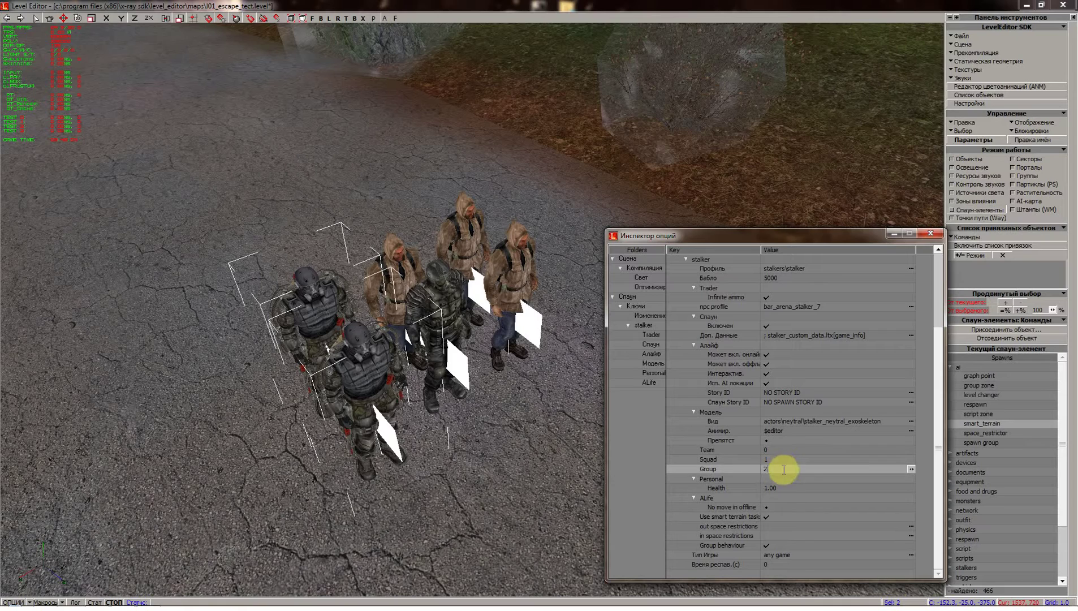
{"action": "left_click", "coordinate": [781, 478]}
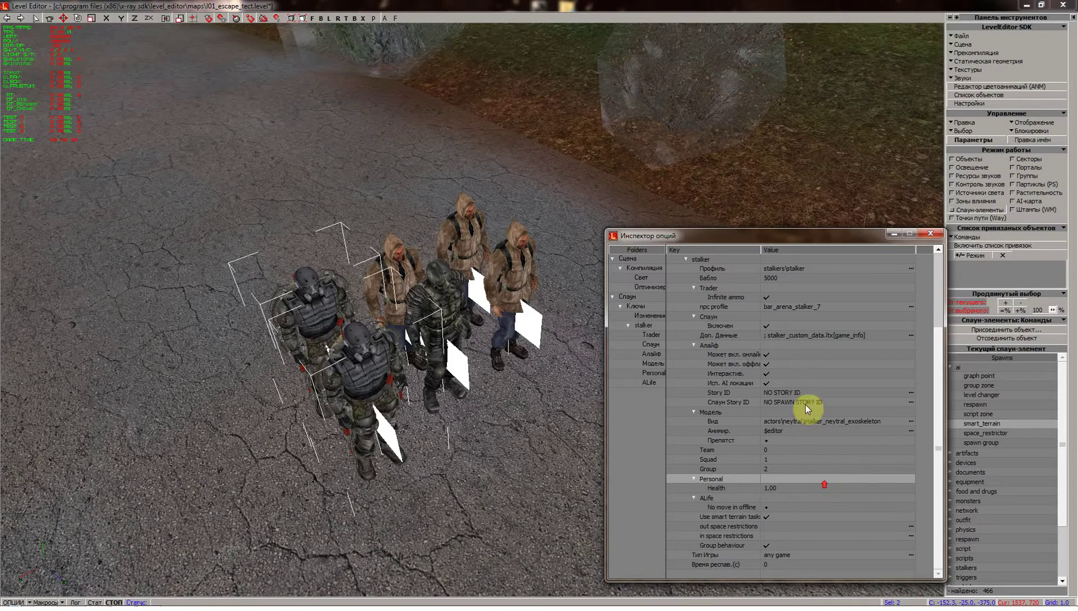
- Select the three remaining hooded stalkers together
{"action": "left_click_drag", "start_coordinate": [490, 340], "coordinate": [543, 283], "text": "shift"}
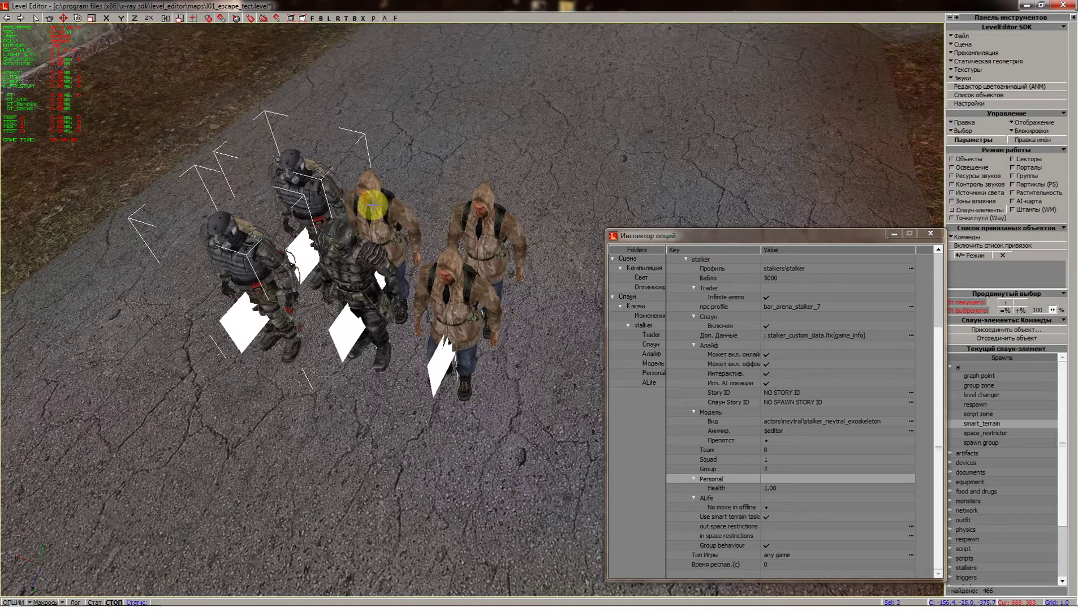
{"action": "left_click", "coordinate": [370, 204]}
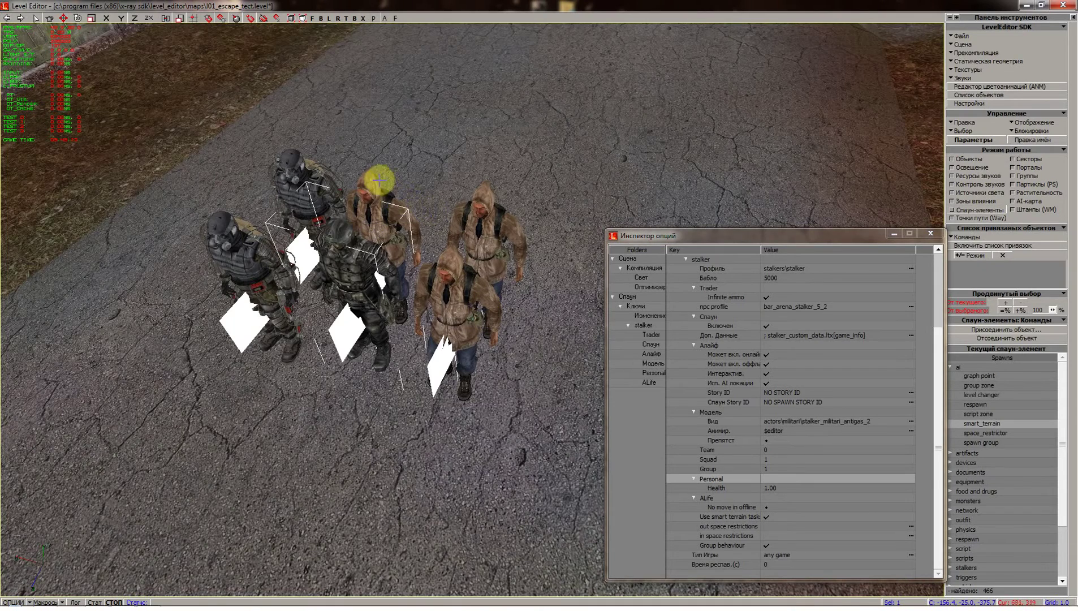
{"action": "left_click", "coordinate": [375, 187]}
{"action": "left_click", "coordinate": [489, 215], "text": "shift"}
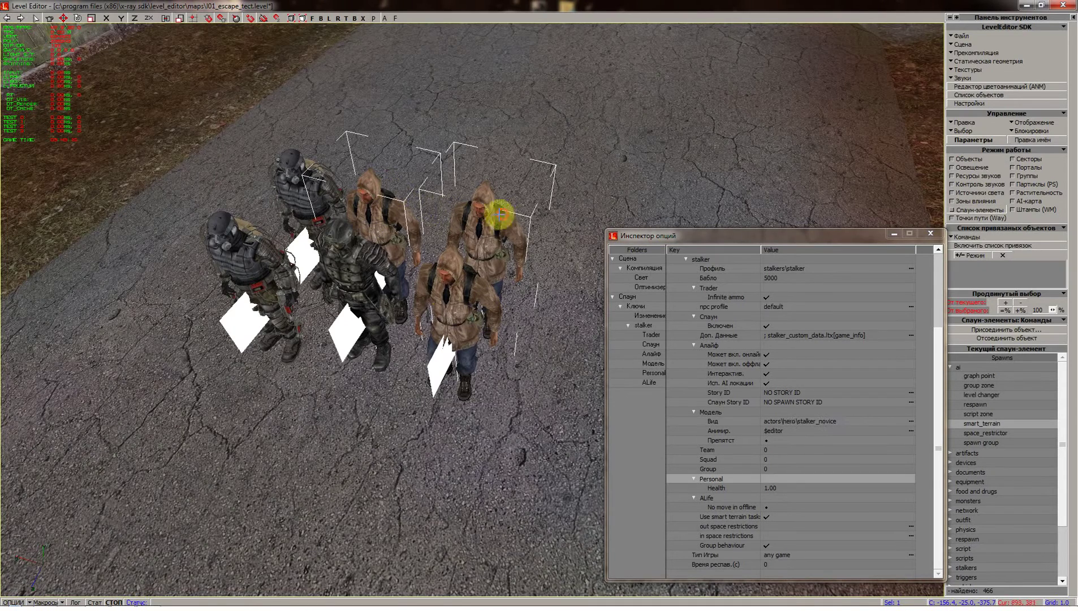
{"action": "left_click", "coordinate": [450, 291], "text": "shift"}
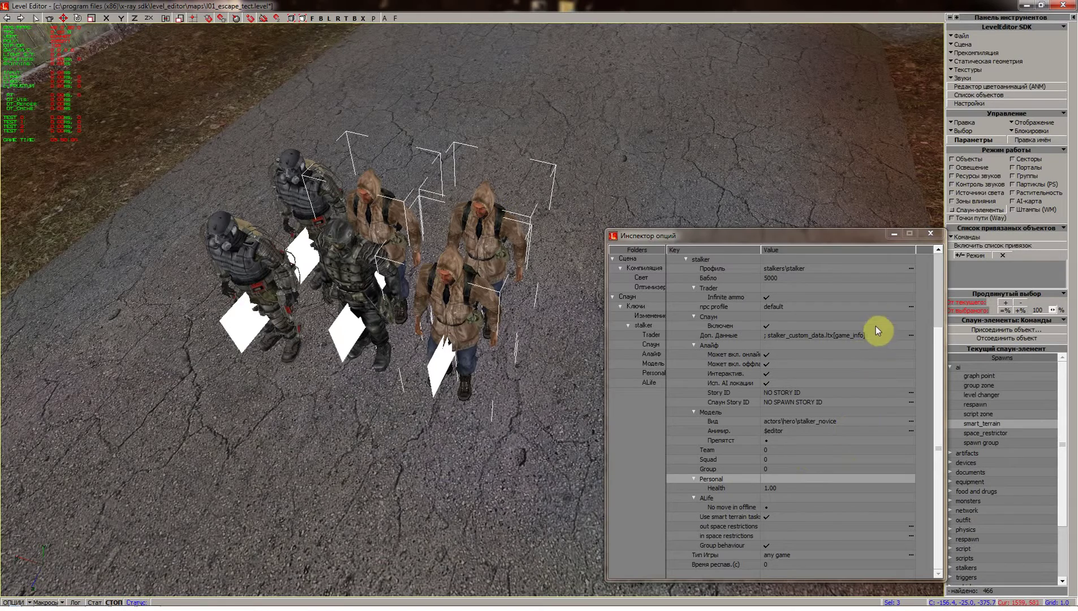
- Try the npc profile bar_arena_stalker_8_3 on the three selected stalkers
{"action": "left_click", "coordinate": [859, 308]}
{"action": "left_click", "coordinate": [859, 309]}
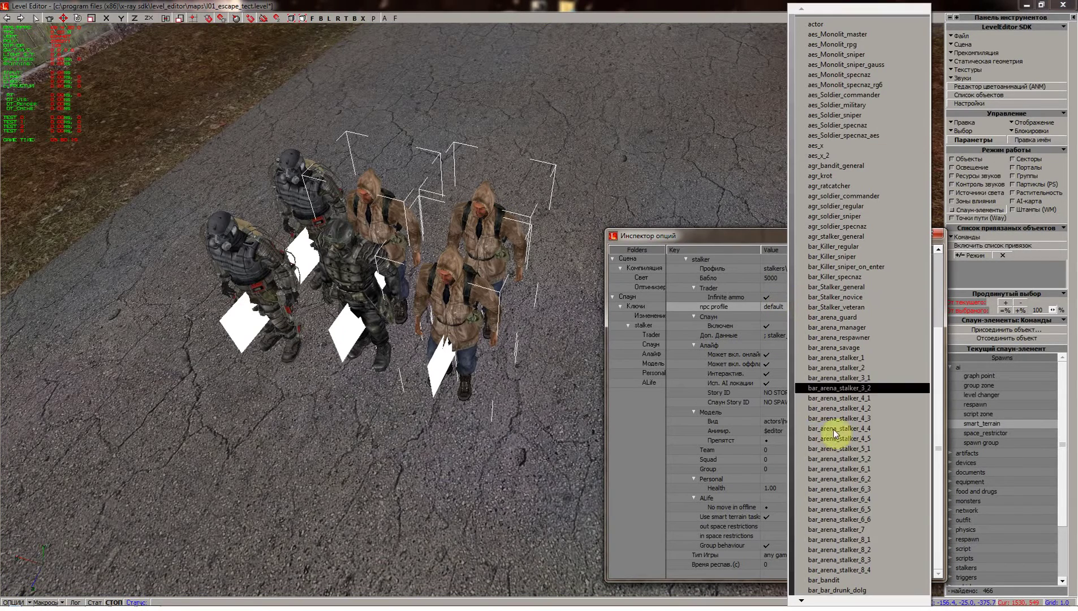
{"action": "left_click", "coordinate": [853, 561]}
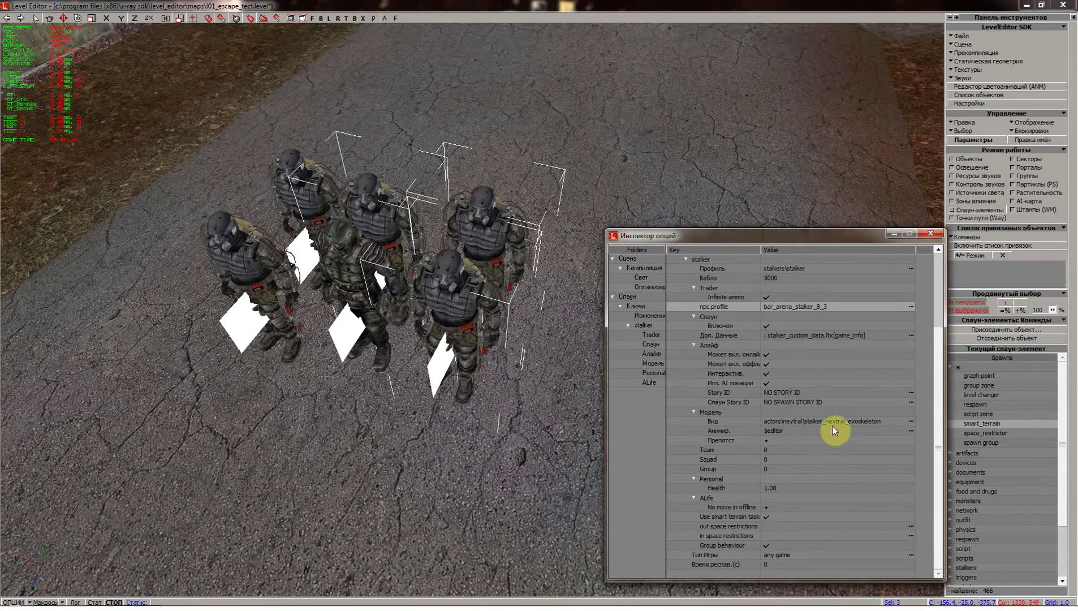
- Give the three selected stalkers the npc profile bar_arena_stalker_1, with Squad 1 and Group 3
{"action": "left_click", "coordinate": [847, 309]}
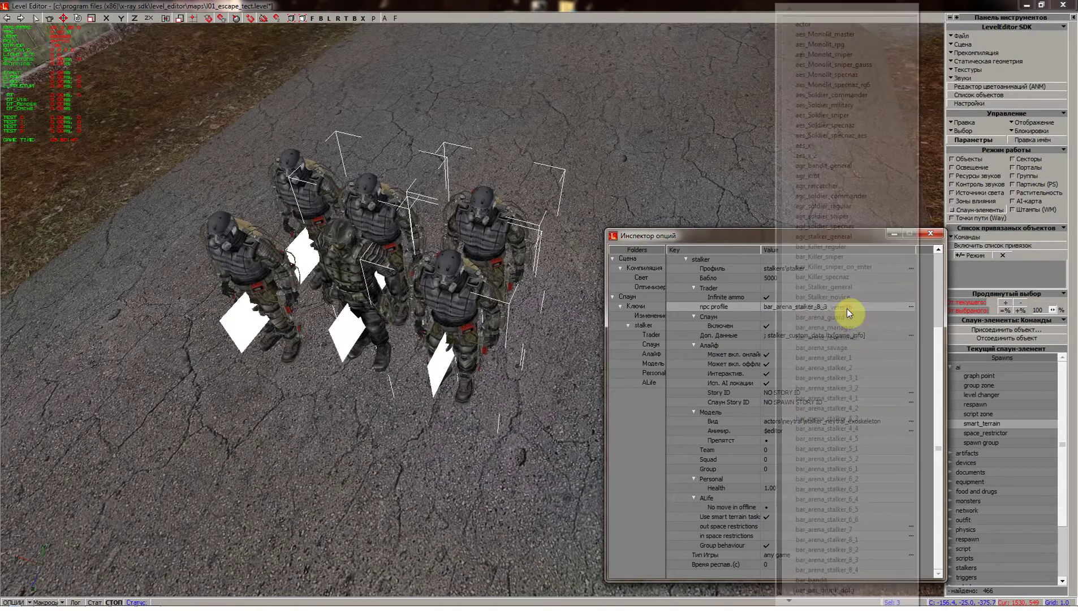
{"action": "left_click", "coordinate": [831, 359]}
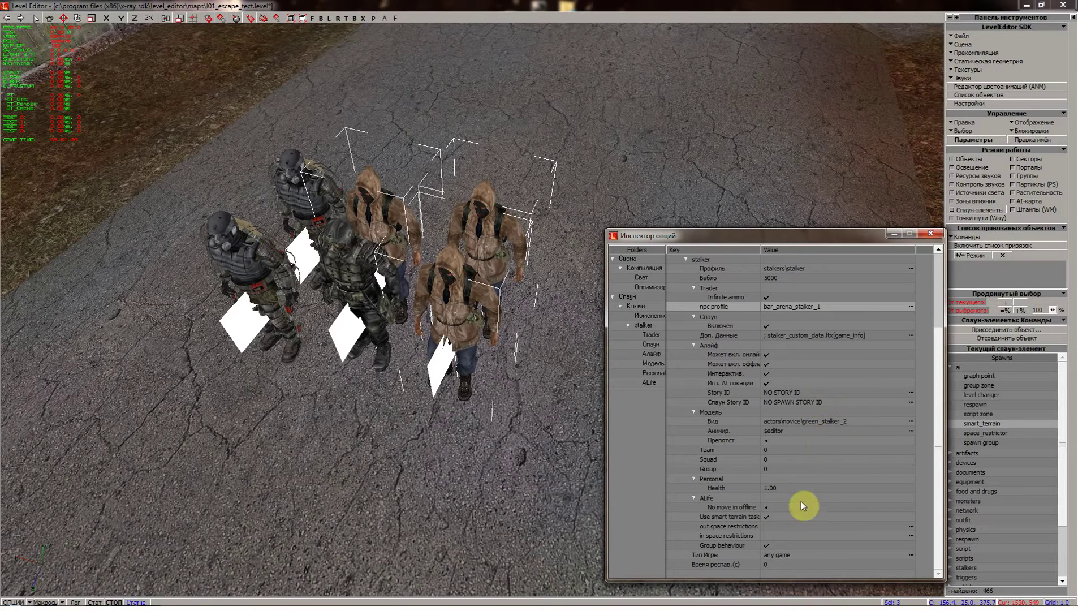
{"action": "left_click", "coordinate": [782, 461]}
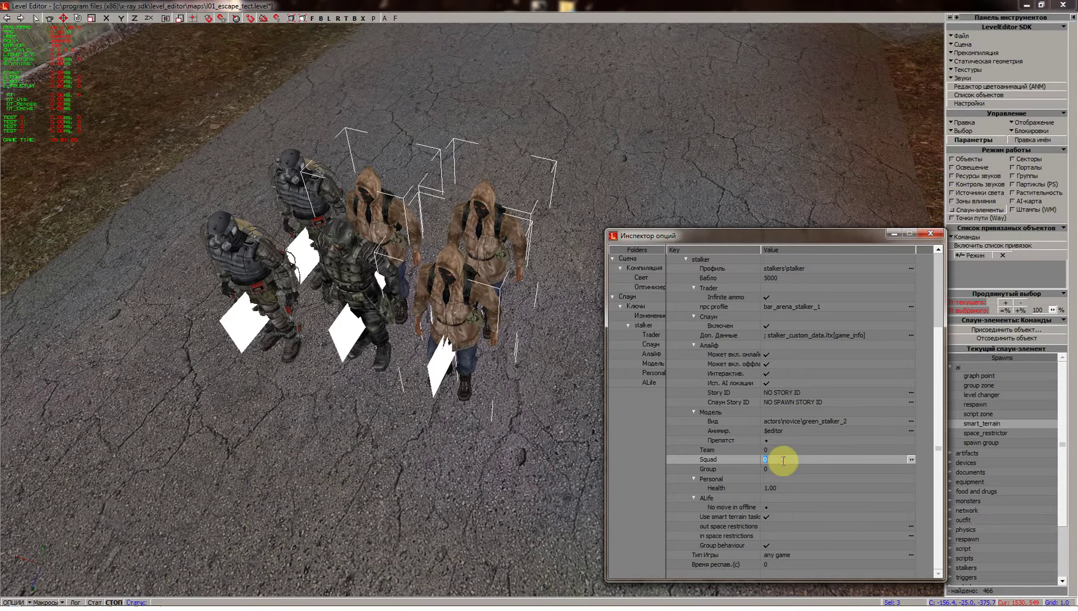
{"action": "type", "text": "1"}
{"action": "left_click", "coordinate": [780, 468]}
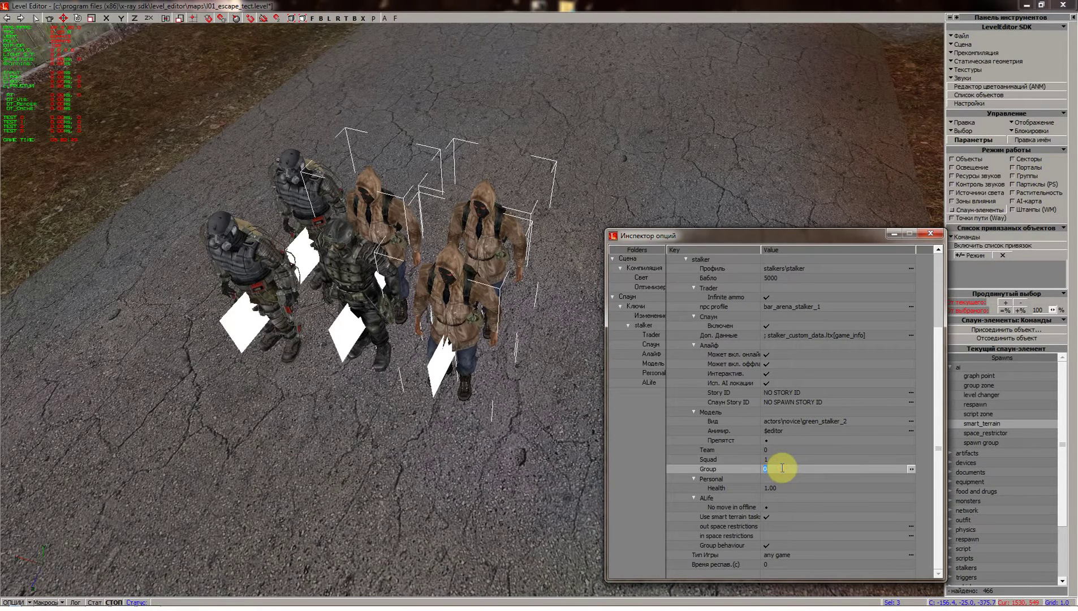
{"action": "type", "text": "3"}
{"action": "left_click", "coordinate": [781, 479]}
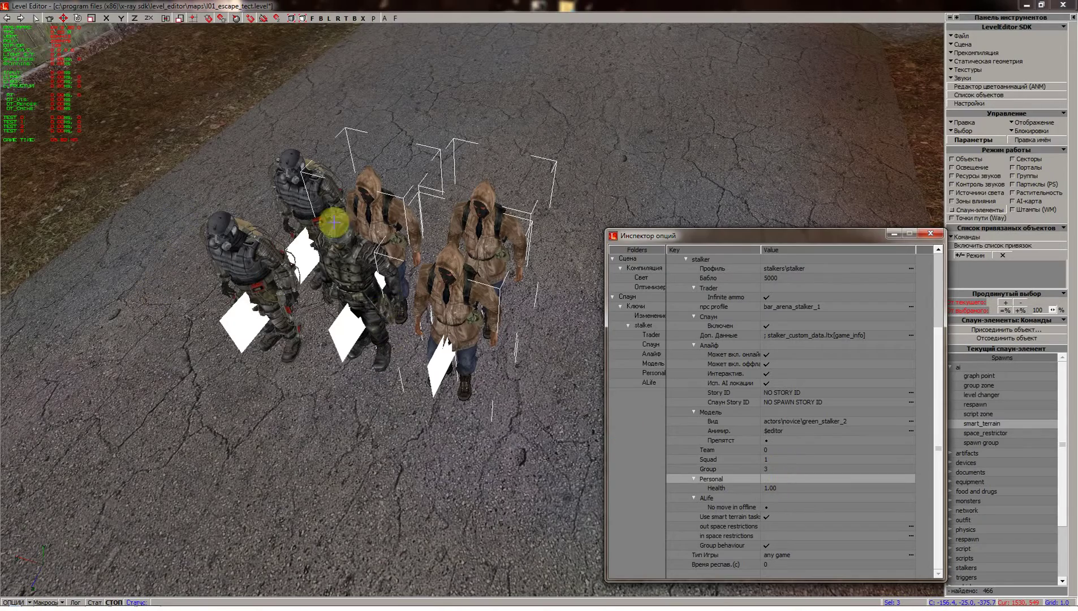
{"action": "scroll", "coordinate": [391, 309], "scroll_direction": "down", "scroll_amount": 3}
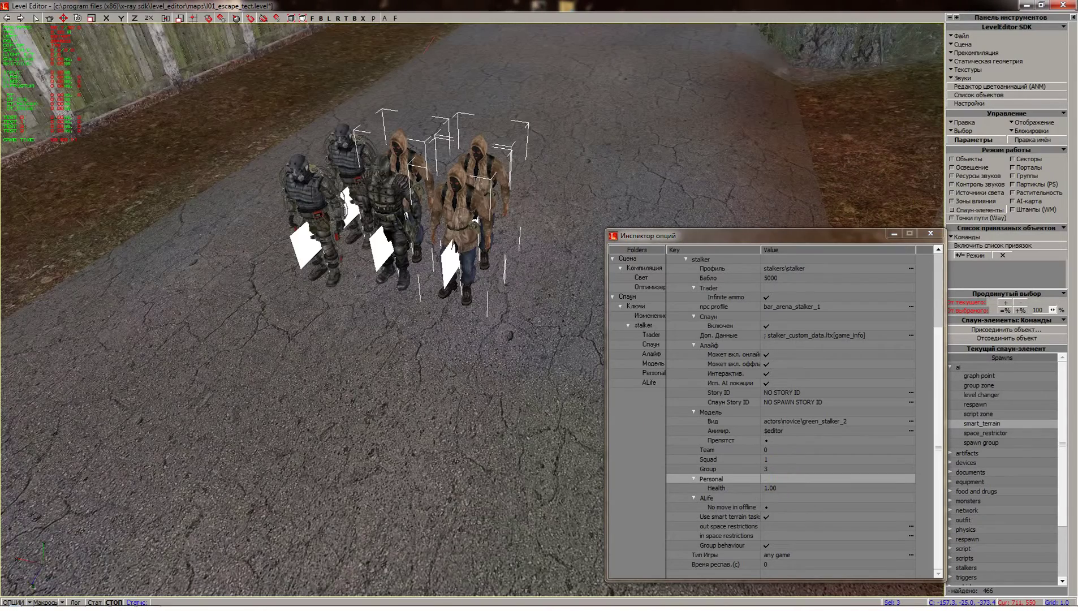
- Deselect the three hooded stalkers and close the object properties inspector
{"action": "left_click", "coordinate": [398, 309]}
{"action": "scroll", "coordinate": [450, 291], "scroll_direction": "up", "scroll_amount": 2}
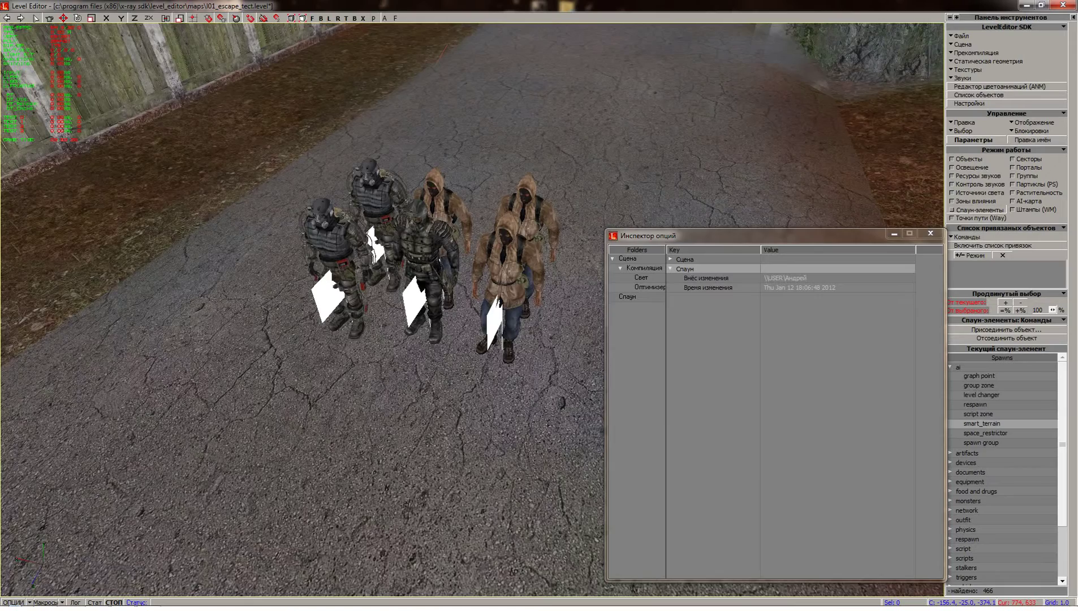
{"action": "scroll", "coordinate": [438, 358], "scroll_direction": "up", "scroll_amount": 2}
{"action": "left_click_drag", "start_coordinate": [438, 358], "coordinate": [462, 344], "text": "shift"}
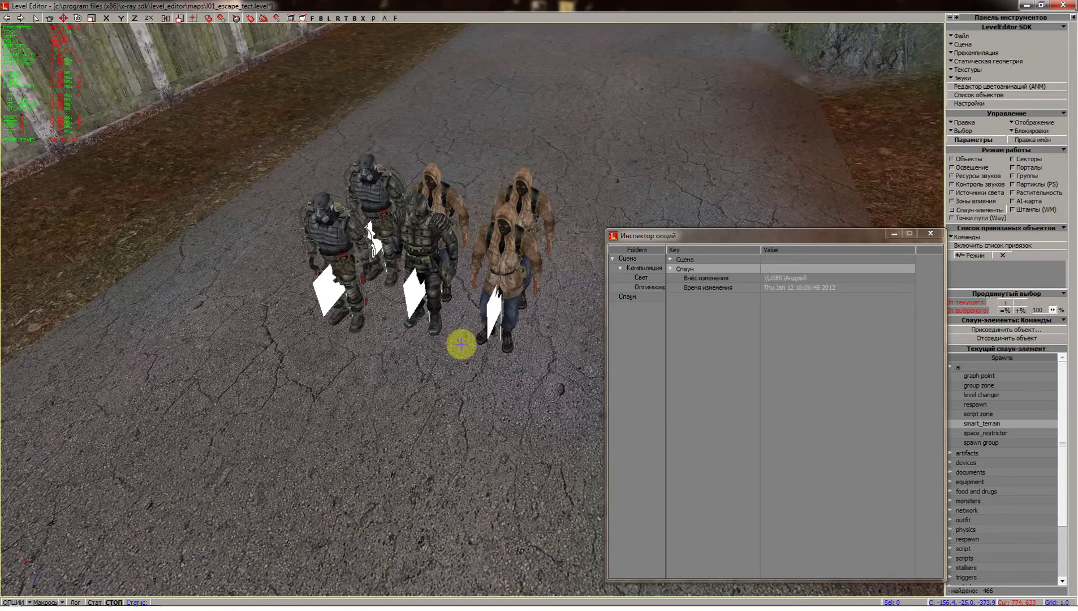
{"action": "left_click_drag", "start_coordinate": [834, 237], "coordinate": [819, 246]}
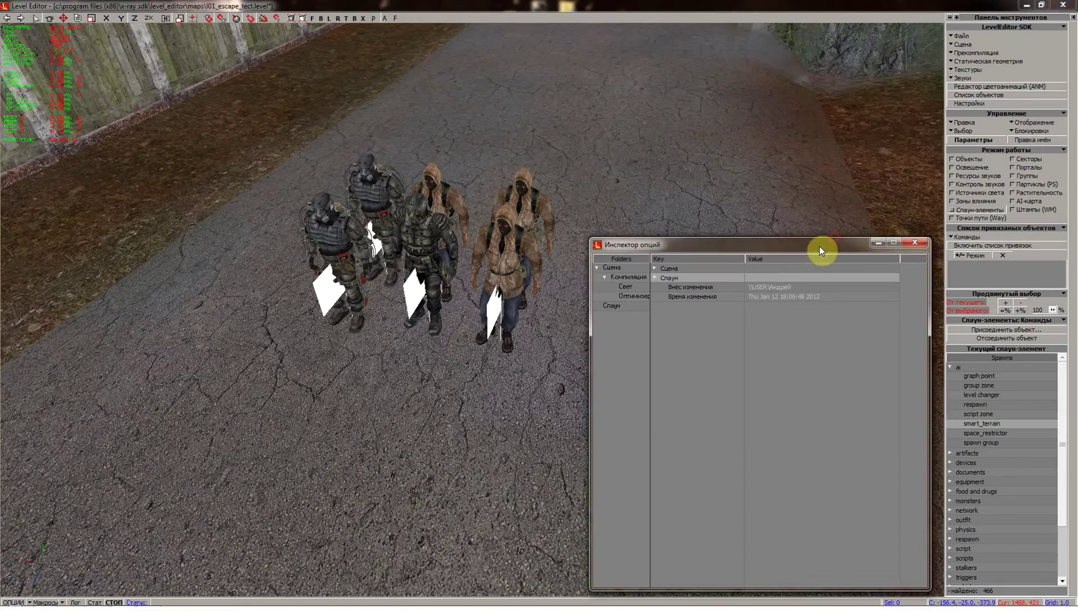
{"action": "left_click", "coordinate": [908, 243]}
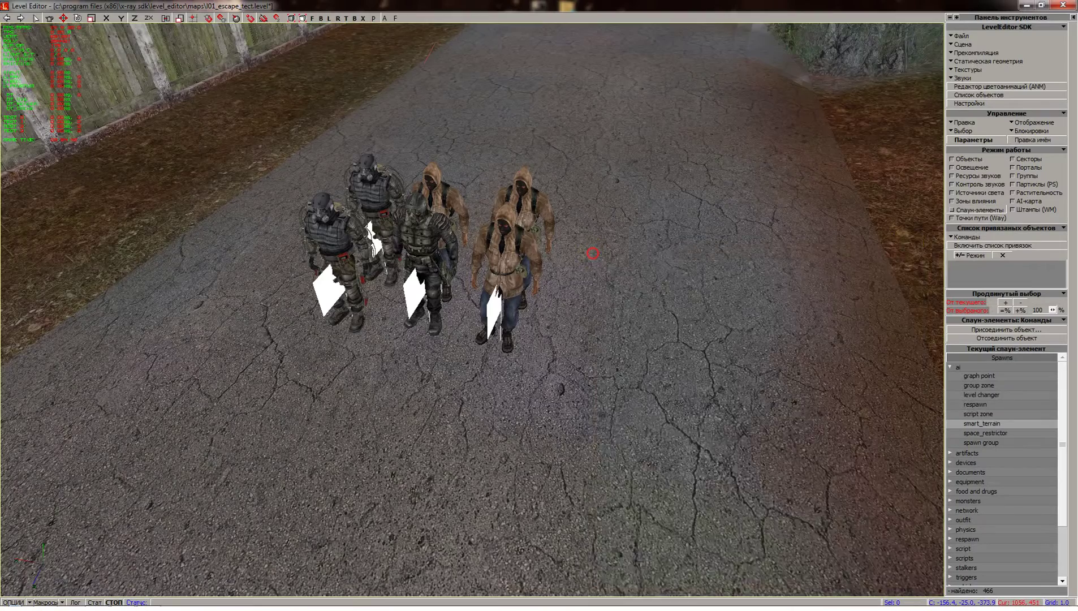
- Select the middle armoured stalker in the front row and open its properties, clear of the group
{"action": "scroll", "coordinate": [592, 253], "scroll_direction": "down", "scroll_amount": 2}
{"action": "scroll", "coordinate": [592, 254], "scroll_direction": "down", "scroll_amount": 2}
{"action": "right_click_drag", "start_coordinate": [588, 319], "coordinate": [588, 262], "text": "shift"}
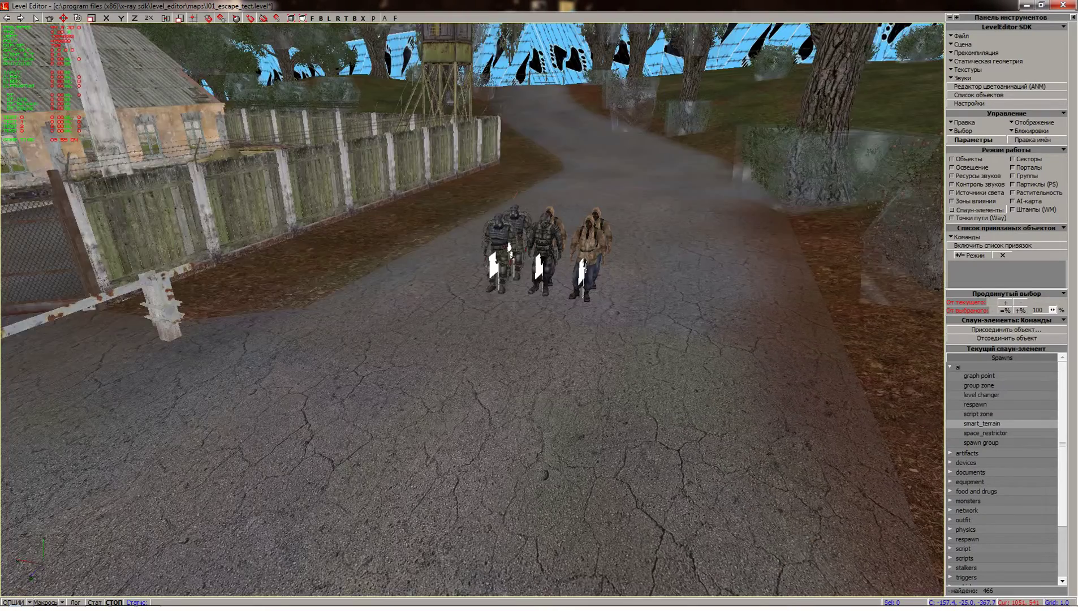
{"action": "left_click_drag", "start_coordinate": [588, 313], "coordinate": [628, 267], "text": "shift"}
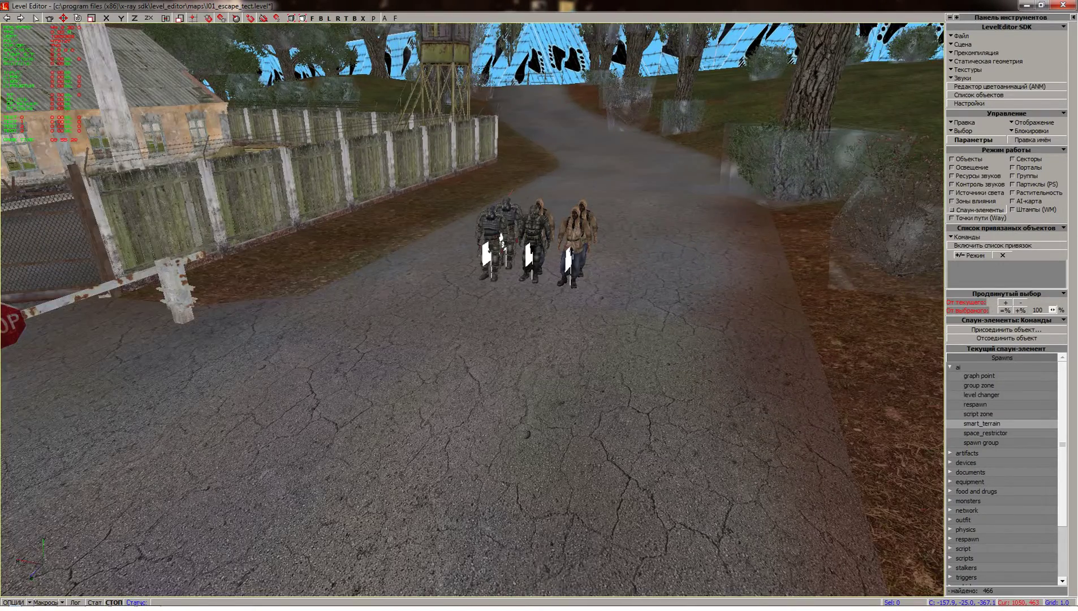
{"action": "right_click_drag", "start_coordinate": [594, 285], "coordinate": [594, 261], "text": "shift"}
{"action": "left_click_drag", "start_coordinate": [594, 285], "coordinate": [594, 267], "text": "shift"}
{"action": "right_click_drag", "start_coordinate": [594, 262], "coordinate": [594, 299], "text": "shift"}
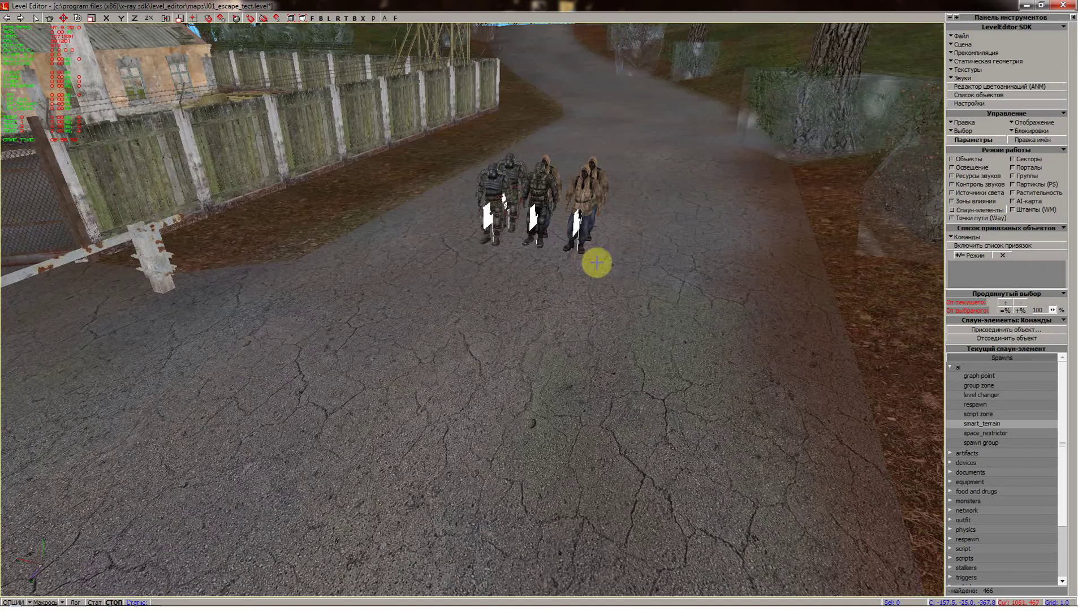
{"action": "left_click_drag", "start_coordinate": [594, 250], "coordinate": [617, 249]}
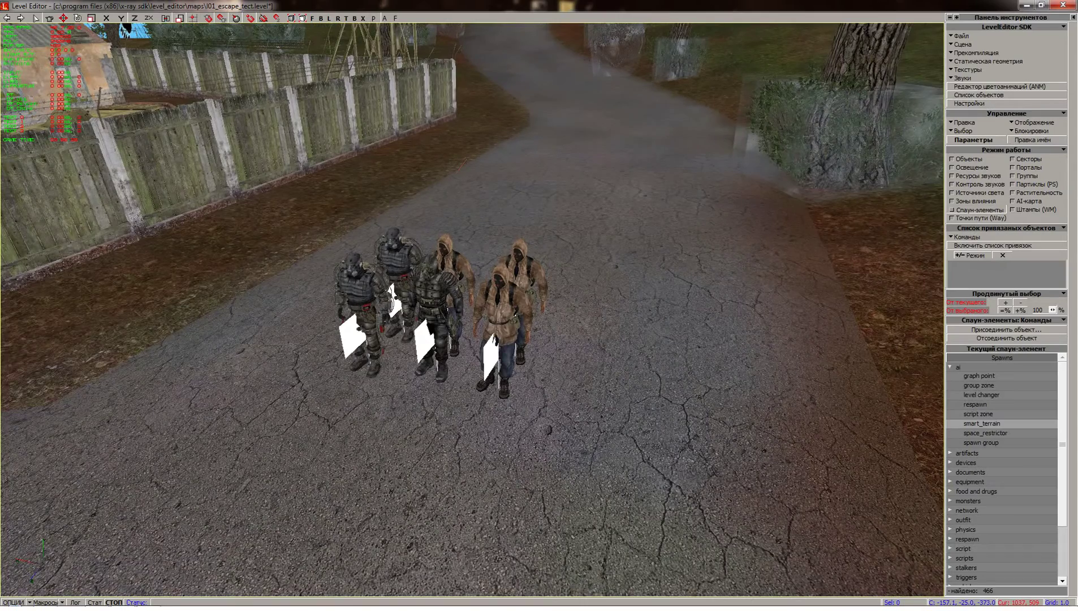
{"action": "left_click_drag", "start_coordinate": [586, 288], "coordinate": [557, 266], "text": "shift"}
{"action": "left_click", "coordinate": [541, 351]}
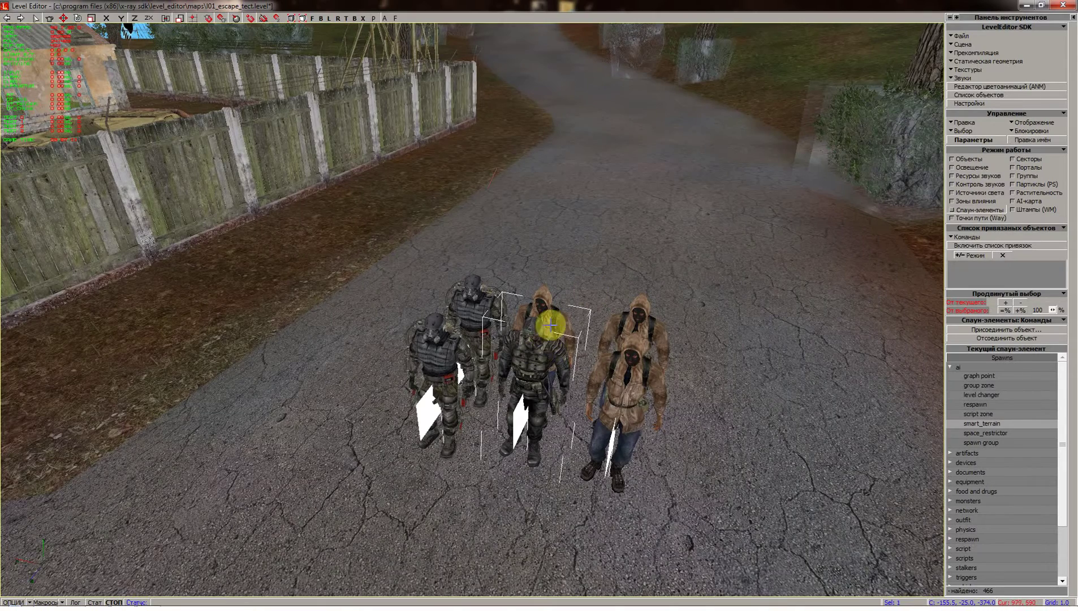
{"action": "key", "text": "Return"}
{"action": "left_click_drag", "start_coordinate": [765, 245], "coordinate": [179, 41]}
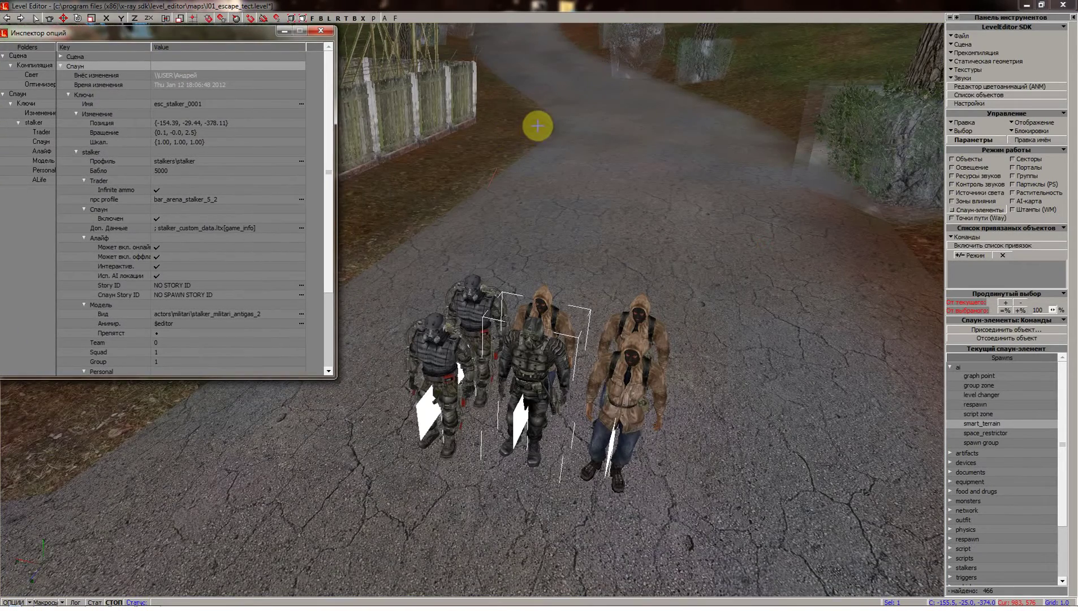
- Switch to way point editing and place a new path just behind the middle of the nearer curved sandbag barricade on the road
{"action": "left_click_drag", "start_coordinate": [538, 127], "coordinate": [515, 136], "text": "shift"}
{"action": "right_click_drag", "start_coordinate": [538, 127], "coordinate": [430, 128], "text": "shift"}
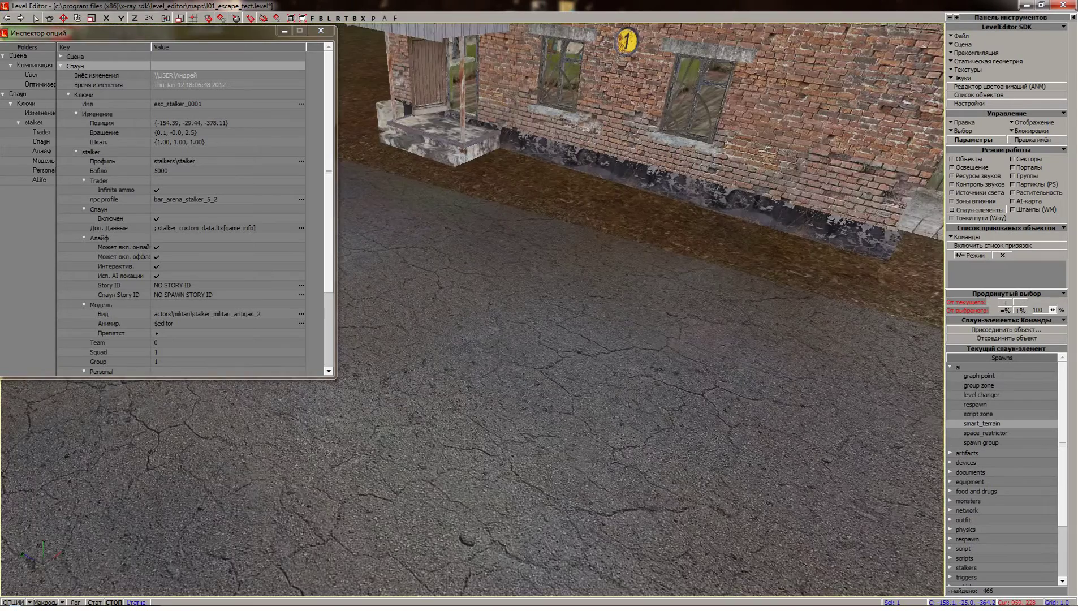
{"action": "left_click_drag", "start_coordinate": [542, 129], "coordinate": [539, 128]}
{"action": "left_click_drag", "start_coordinate": [584, 195], "coordinate": [603, 153], "text": "shift"}
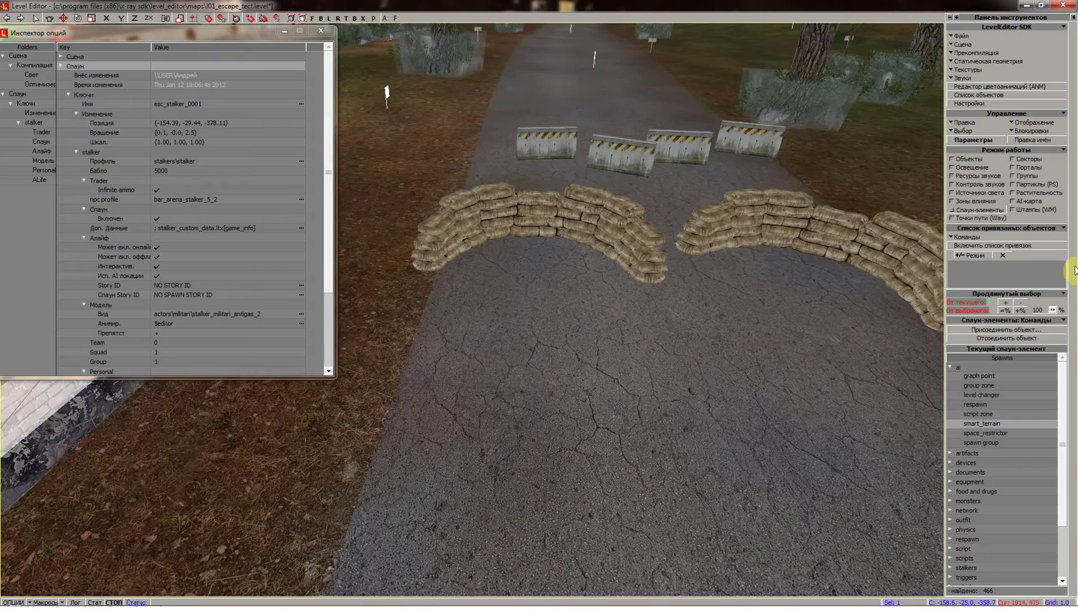
{"action": "left_click", "coordinate": [984, 218]}
{"action": "left_click", "coordinate": [984, 220]}
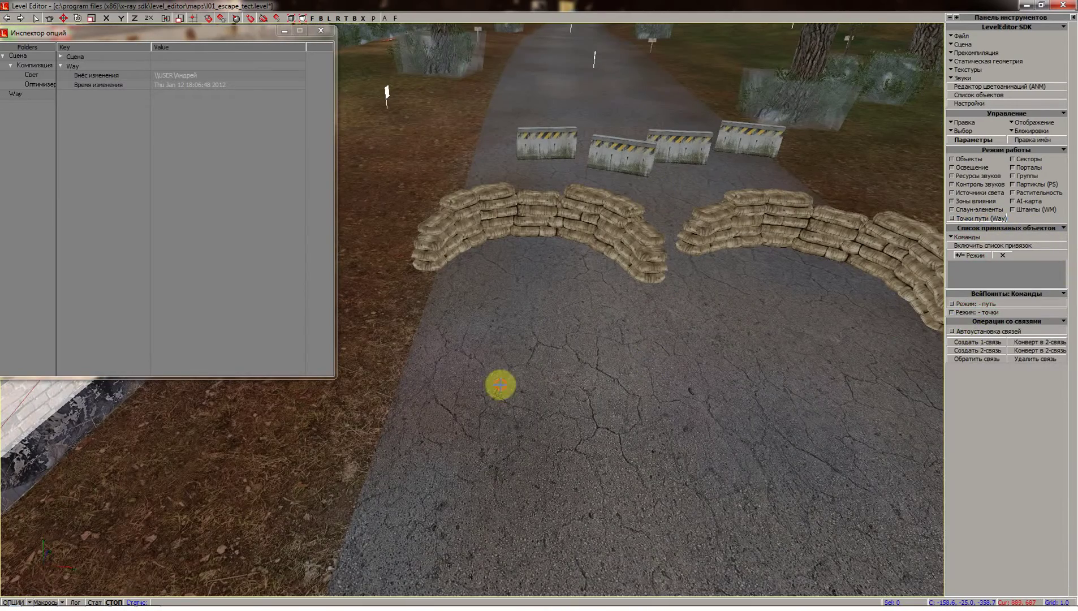
{"action": "left_click_drag", "start_coordinate": [499, 383], "coordinate": [515, 406]}
{"action": "left_click", "coordinate": [533, 361]}
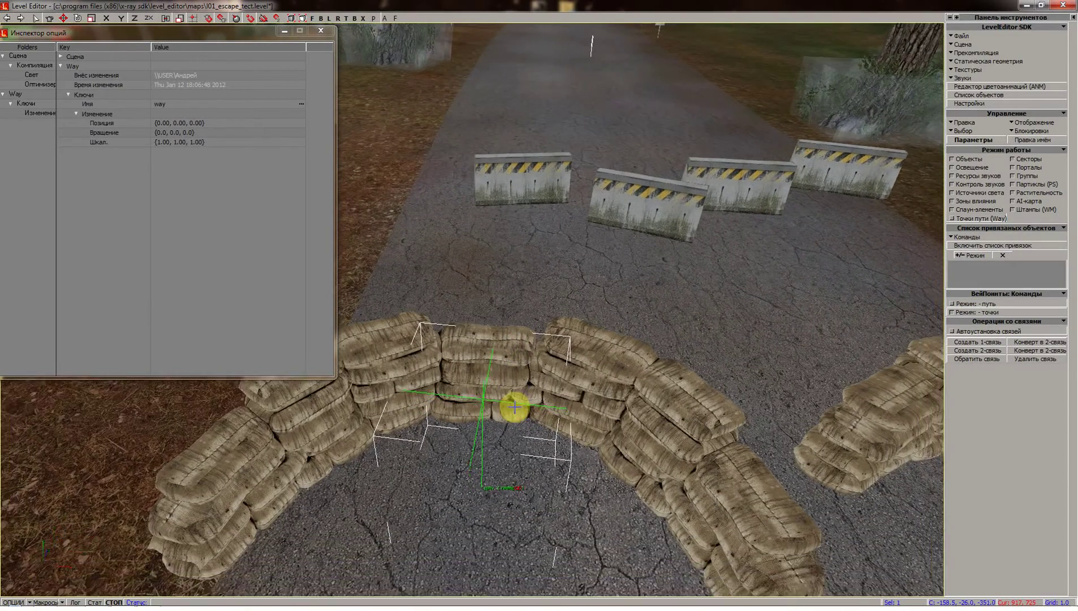
- Rename the new path behind the sandbags as stalker_1_walk
{"action": "left_click", "coordinate": [185, 105]}
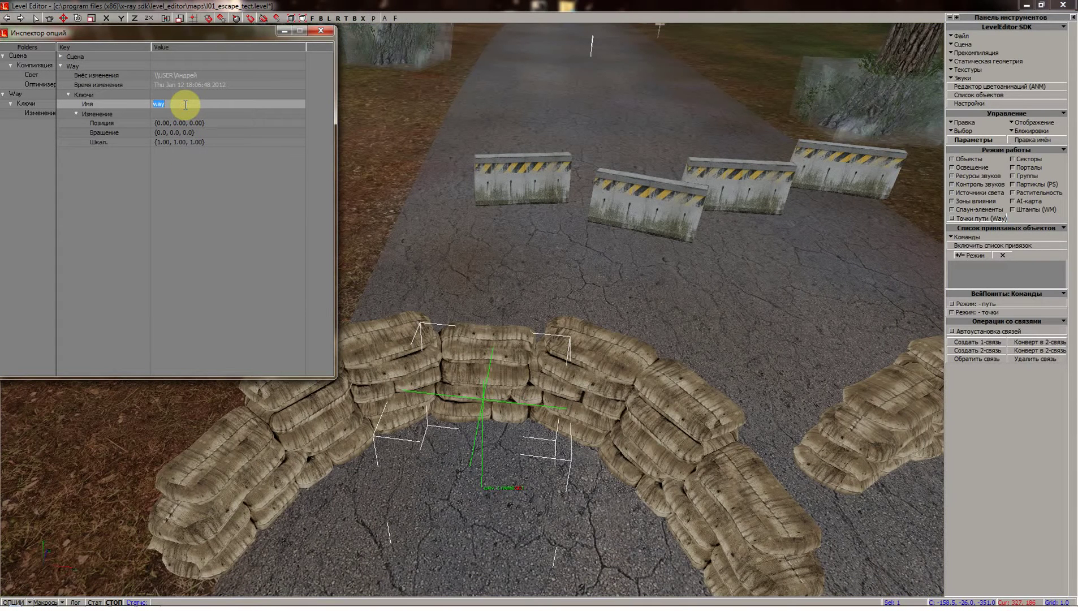
{"action": "type", "text": "stalker_1_walk"}
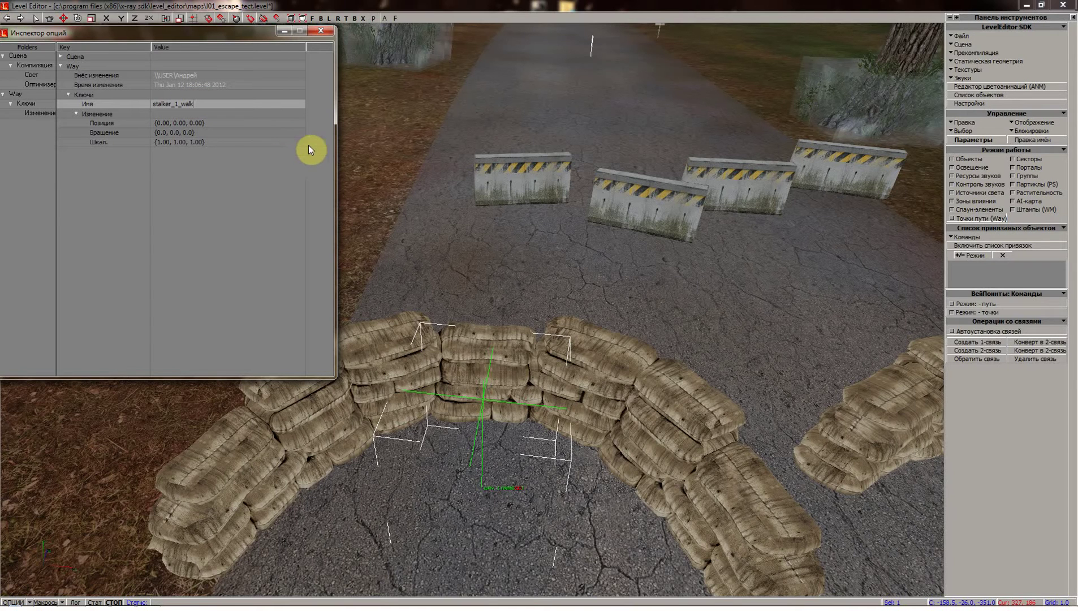
{"action": "left_click", "coordinate": [229, 126]}
{"action": "left_click", "coordinate": [215, 109]}
{"action": "left_click_drag", "start_coordinate": [516, 232], "coordinate": [517, 255], "text": "shift"}
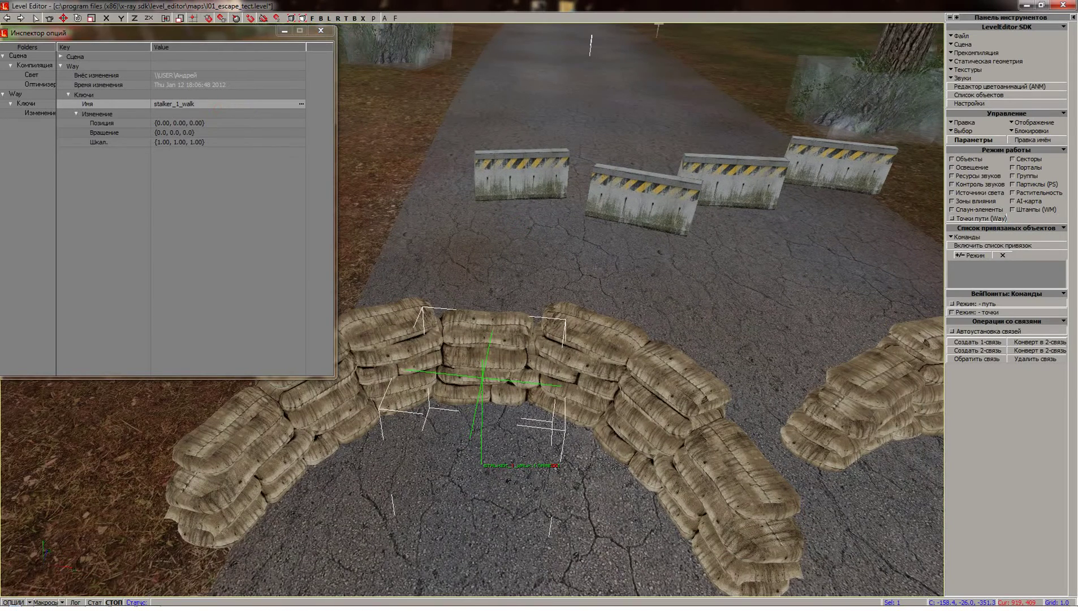
- Select the individual way point of the stalker_1_walk path and enable its flag 0
{"action": "left_click", "coordinate": [992, 313]}
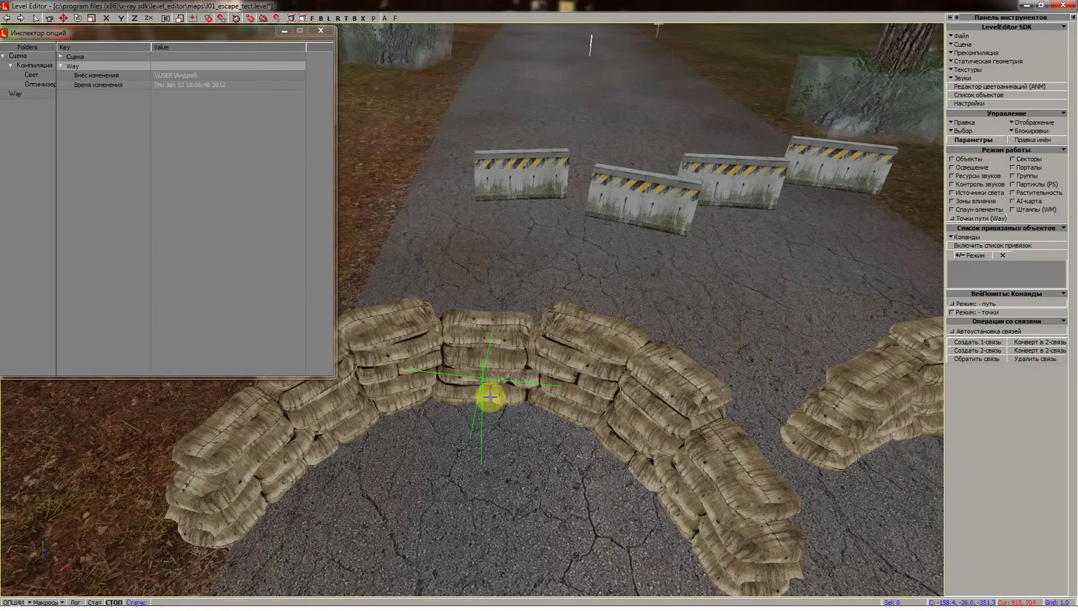
{"action": "left_click", "coordinate": [478, 380]}
{"action": "left_click", "coordinate": [969, 314]}
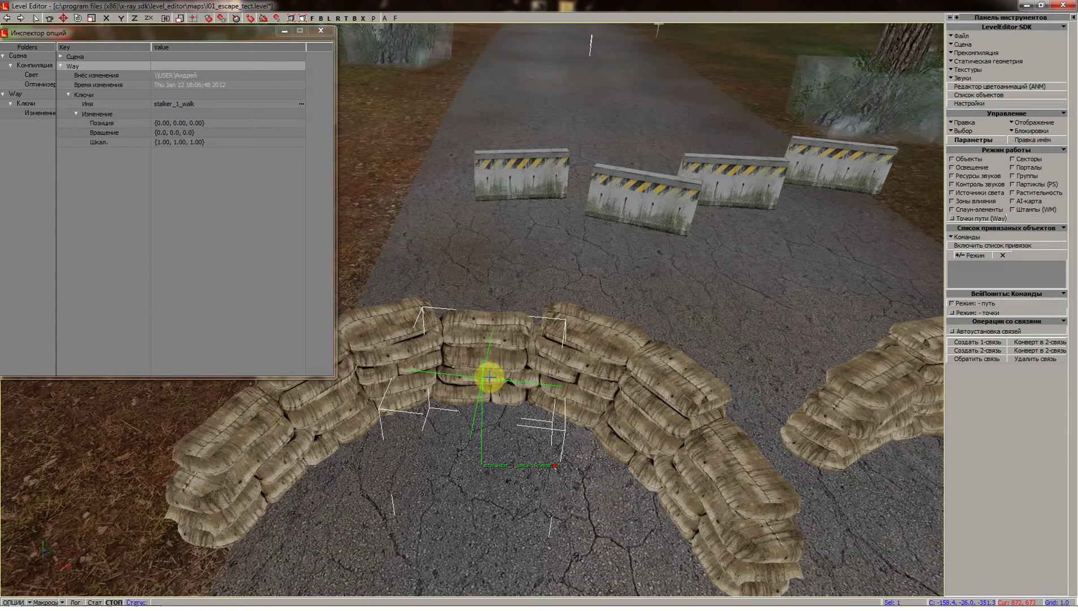
{"action": "left_click", "coordinate": [484, 380]}
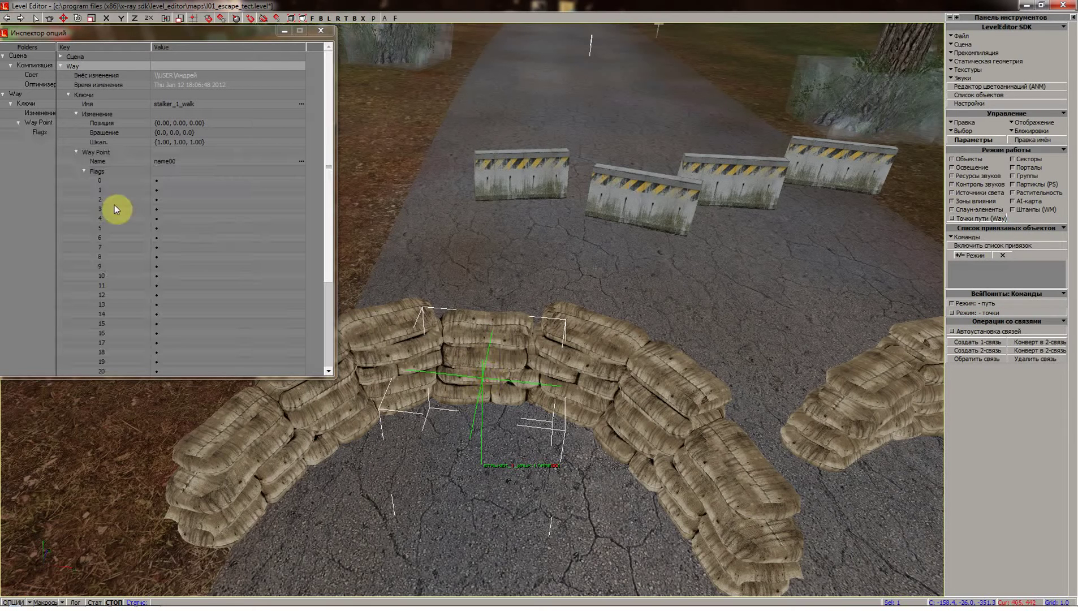
{"action": "left_click", "coordinate": [161, 180]}
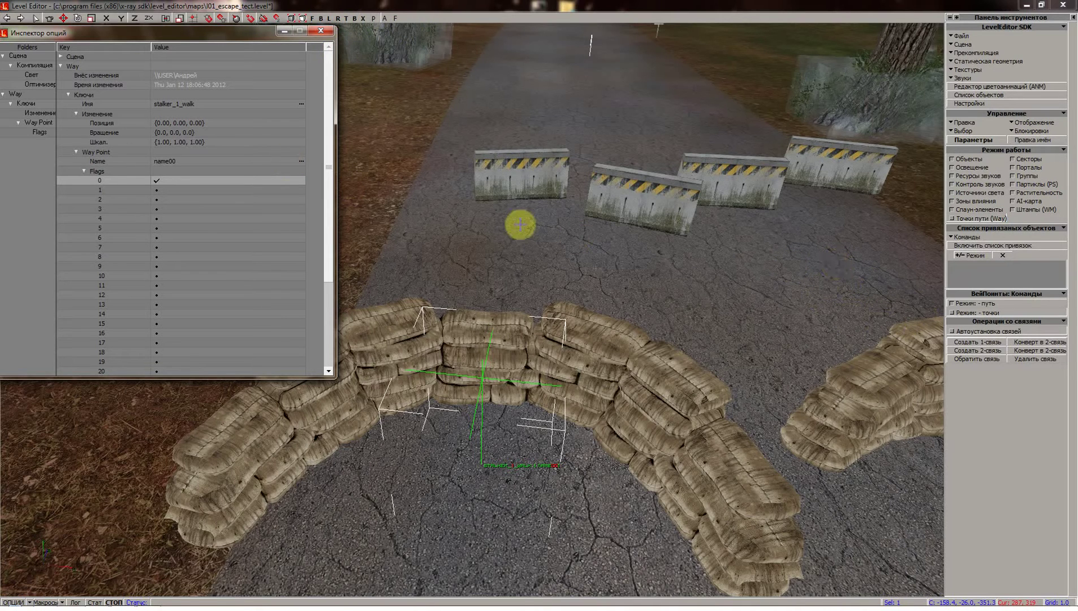
- Return to path mode and place a second path at the leftmost striped concrete barrier beyond the sandbags
{"action": "left_click", "coordinate": [220, 106]}
{"action": "left_click", "coordinate": [189, 106]}
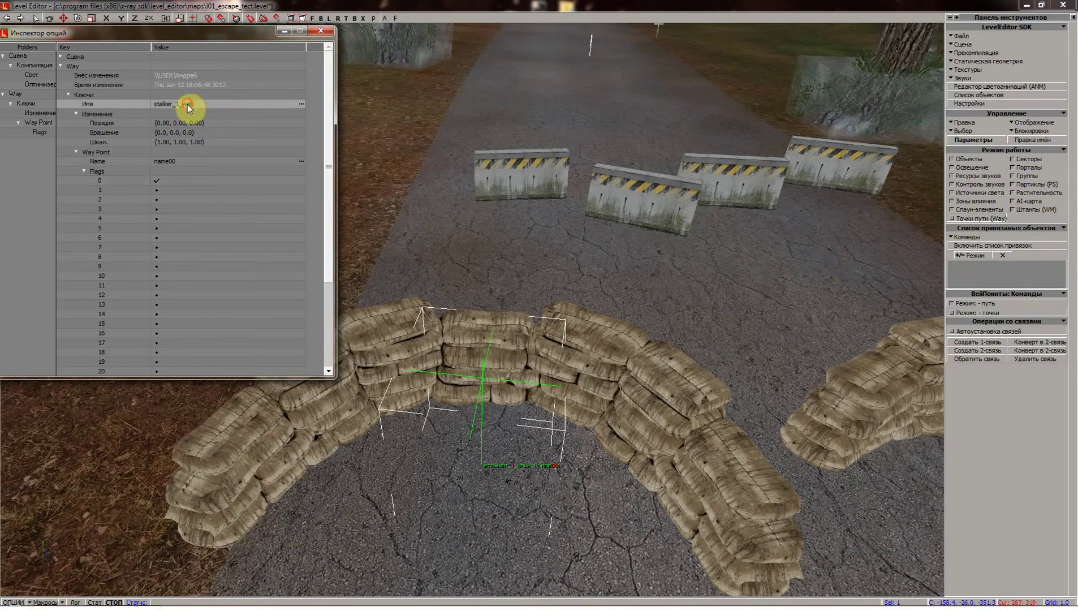
{"action": "left_click", "coordinate": [233, 115]}
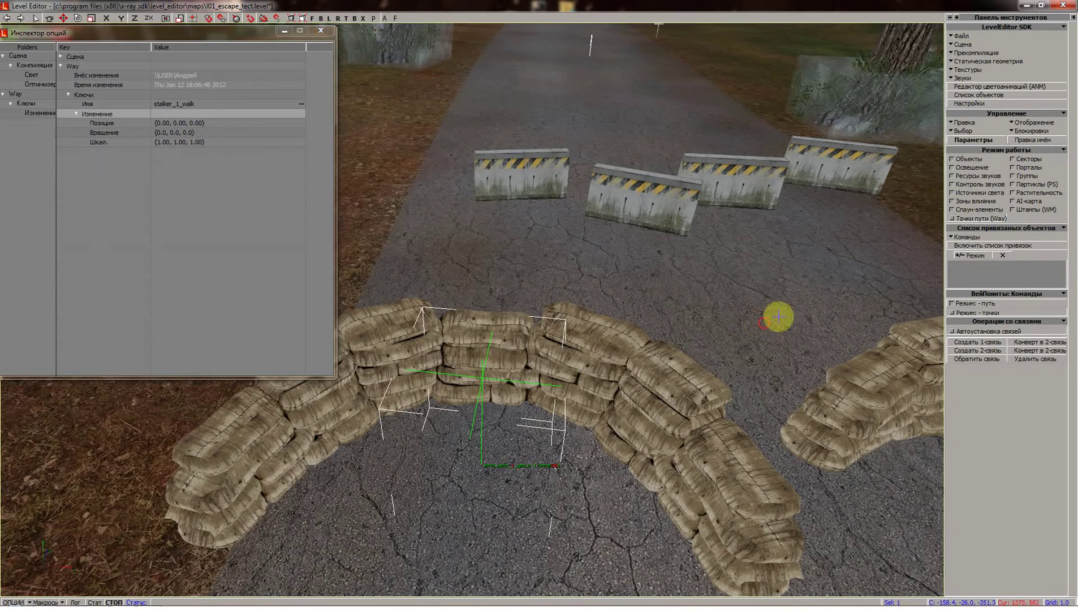
{"action": "left_click", "coordinate": [970, 304]}
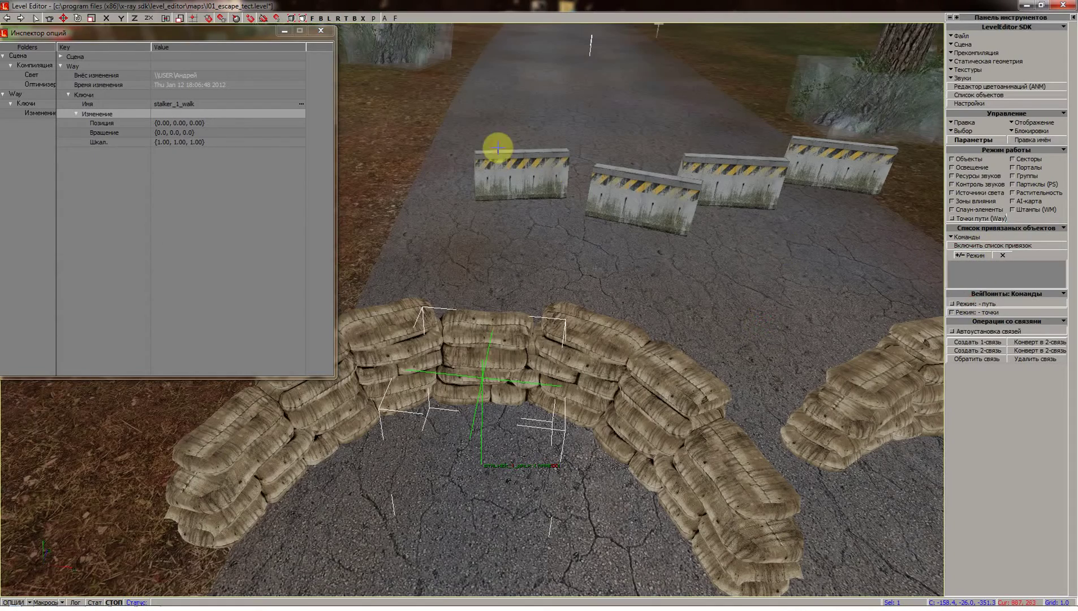
{"action": "left_click_drag", "start_coordinate": [498, 148], "coordinate": [515, 149], "text": "shift"}
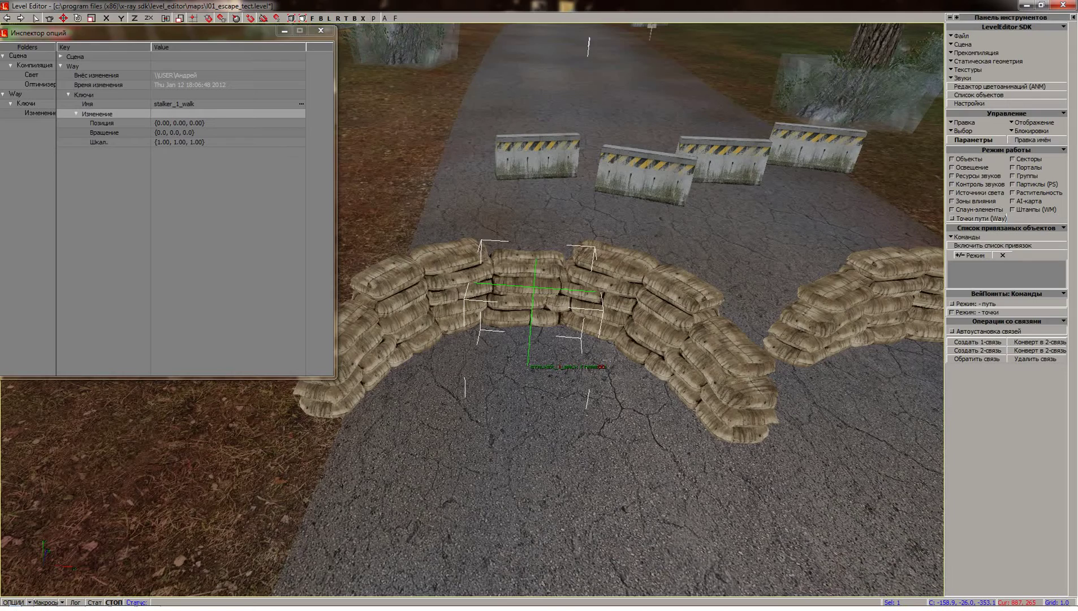
{"action": "mouse_move", "coordinate": [534, 240]}
{"action": "left_mouse_down", "text": "shift"}
{"action": "mouse_move", "coordinate": [535, 211]}
{"action": "mouse_move", "coordinate": [536, 237]}
{"action": "left_mouse_up", "text": "shift"}
{"action": "left_click", "coordinate": [544, 292]}
{"action": "left_click_drag", "start_coordinate": [466, 274], "coordinate": [465, 275], "text": "shift"}
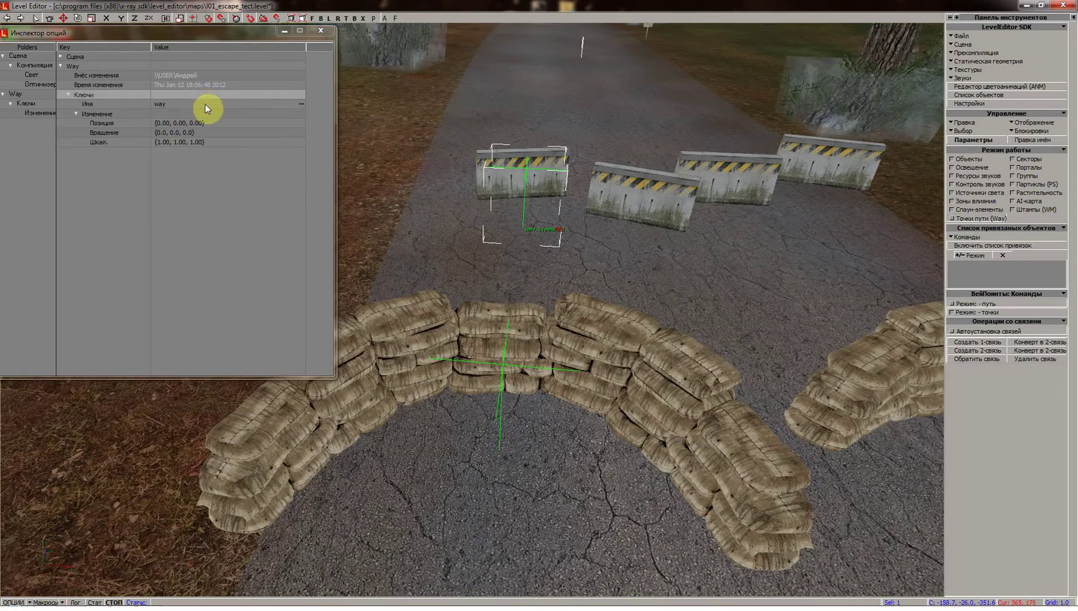
- Rename the path at the concrete barrier as stalker_1_look
{"action": "left_click", "coordinate": [206, 104]}
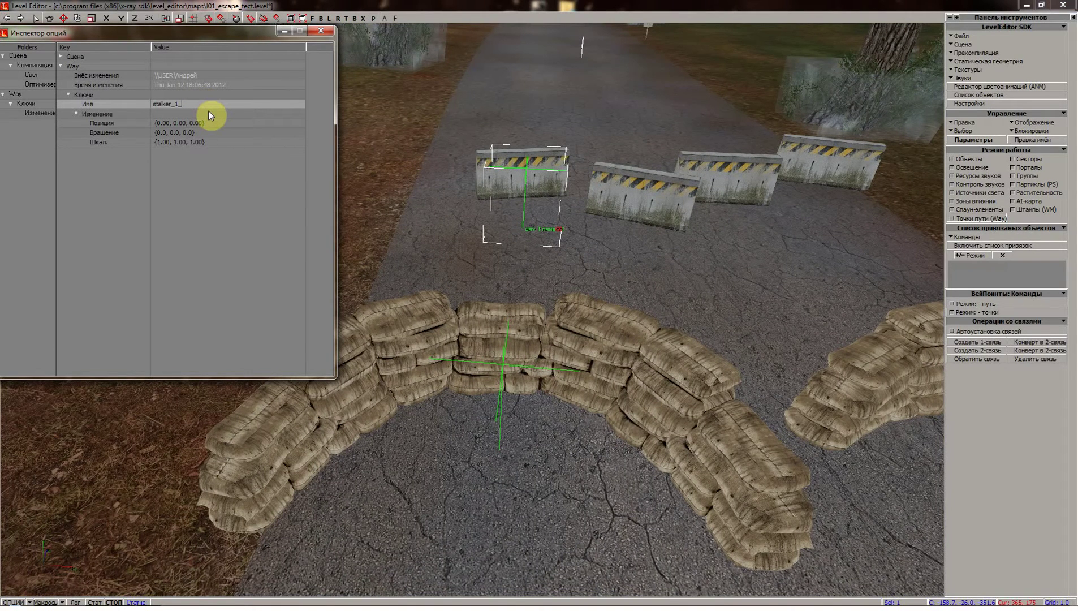
{"action": "type", "text": "stalker_1_look"}
{"action": "left_click", "coordinate": [211, 111]}
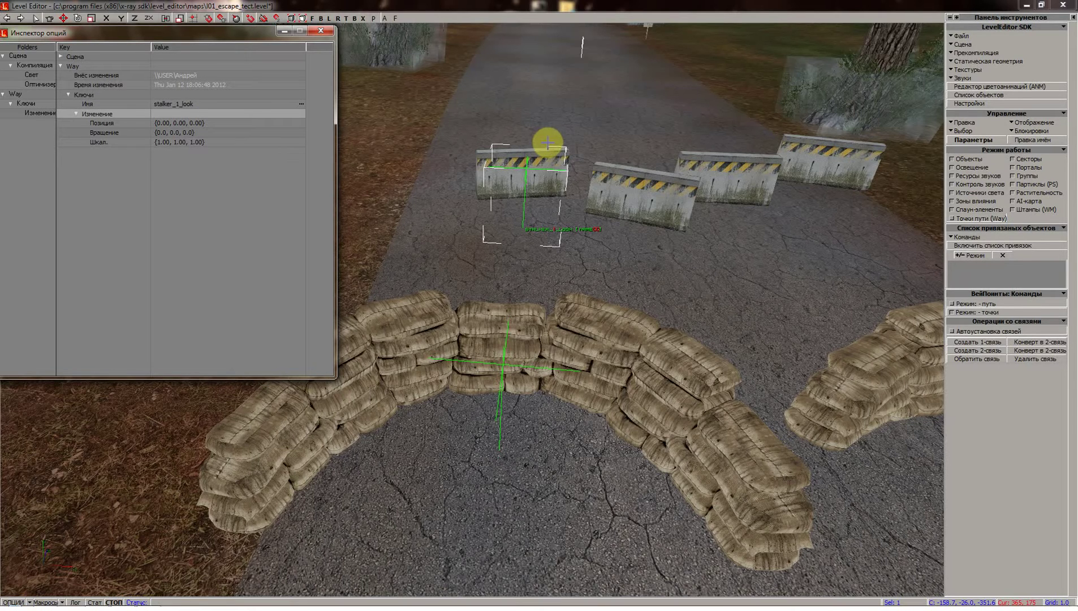
- Enable flag 0 on the way point of the stalker_1_look path, then close the properties inspector
{"action": "left_click", "coordinate": [974, 312]}
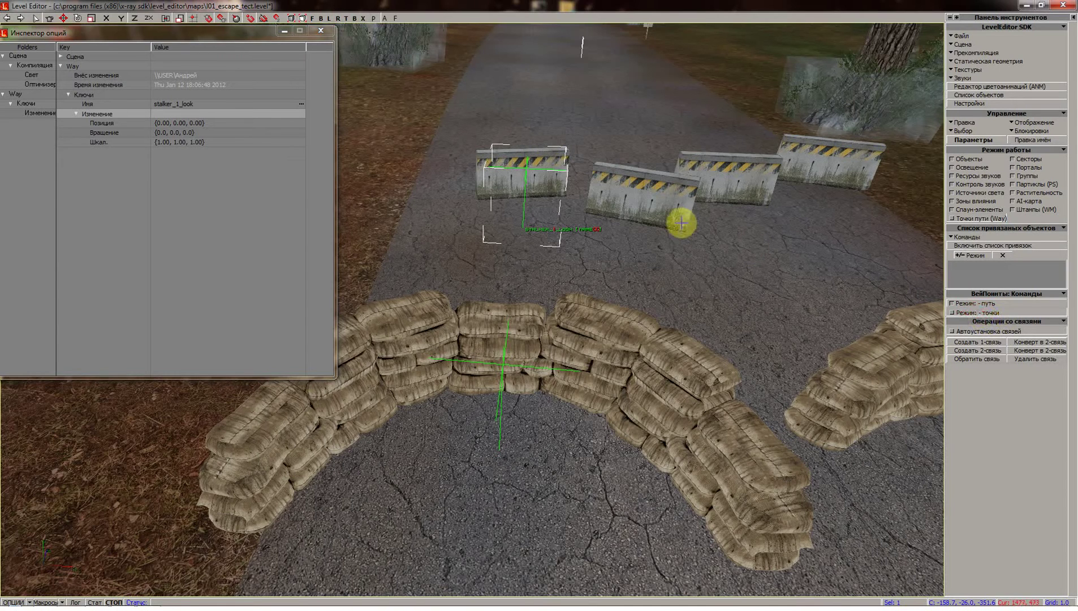
{"action": "left_click", "coordinate": [527, 167]}
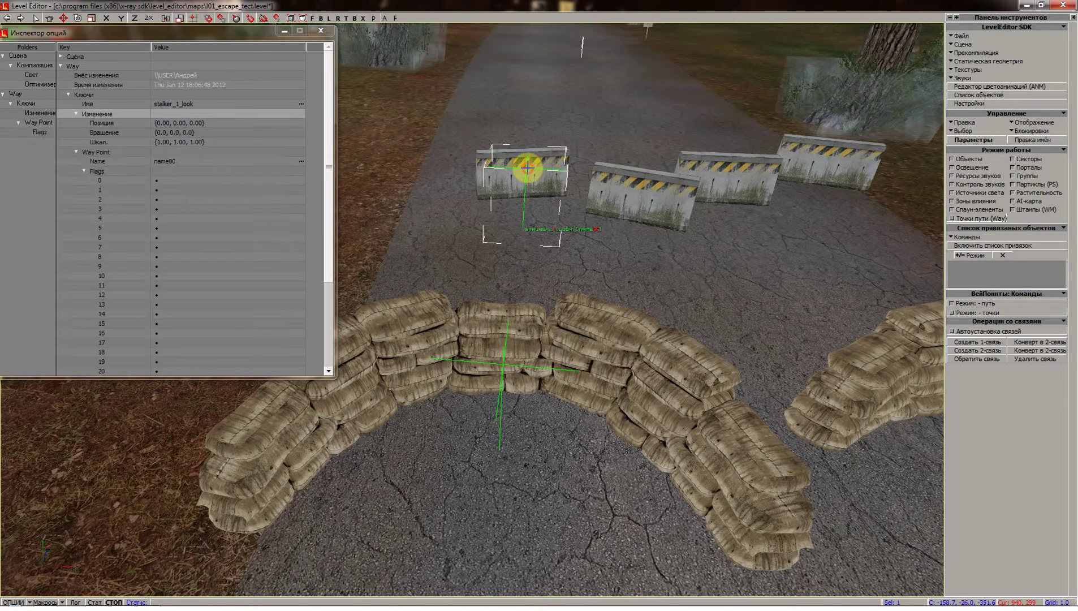
{"action": "left_click", "coordinate": [162, 181]}
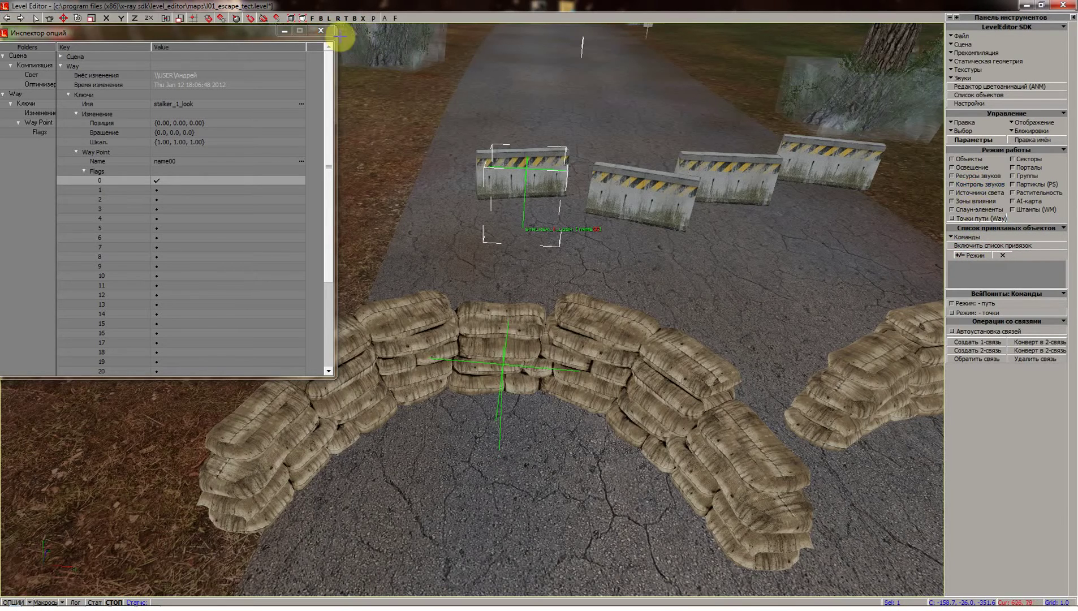
{"action": "left_click", "coordinate": [321, 30]}
- Return to the stalker group, switch to spawn element editing, and open the properties of esc_stalker_0001 in an enlarged inspector
{"action": "scroll", "coordinate": [645, 175], "scroll_direction": "down", "scroll_amount": 2}
{"action": "left_click_drag", "start_coordinate": [647, 175], "coordinate": [510, 141], "text": "shift"}
{"action": "left_click_drag", "start_coordinate": [647, 174], "coordinate": [645, 200], "text": "shift"}
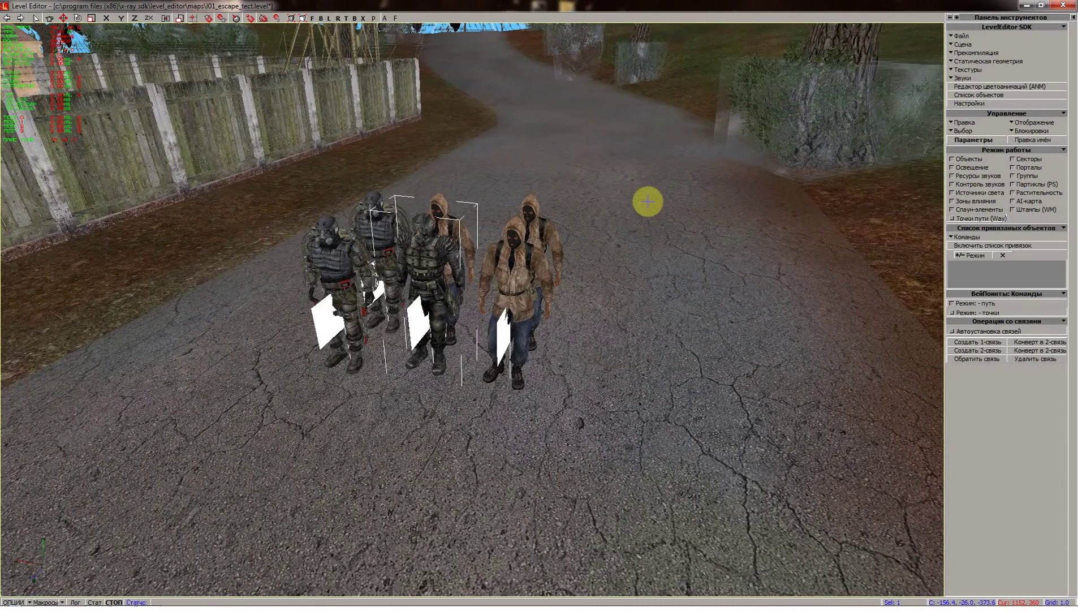
{"action": "left_click", "coordinate": [954, 209]}
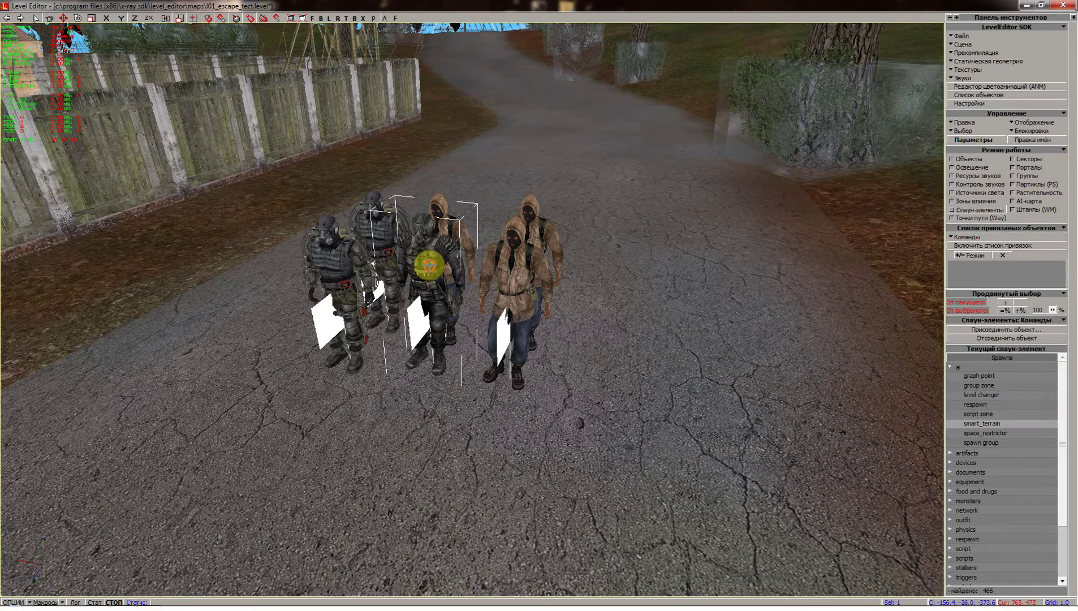
{"action": "double_click", "coordinate": [430, 265]}
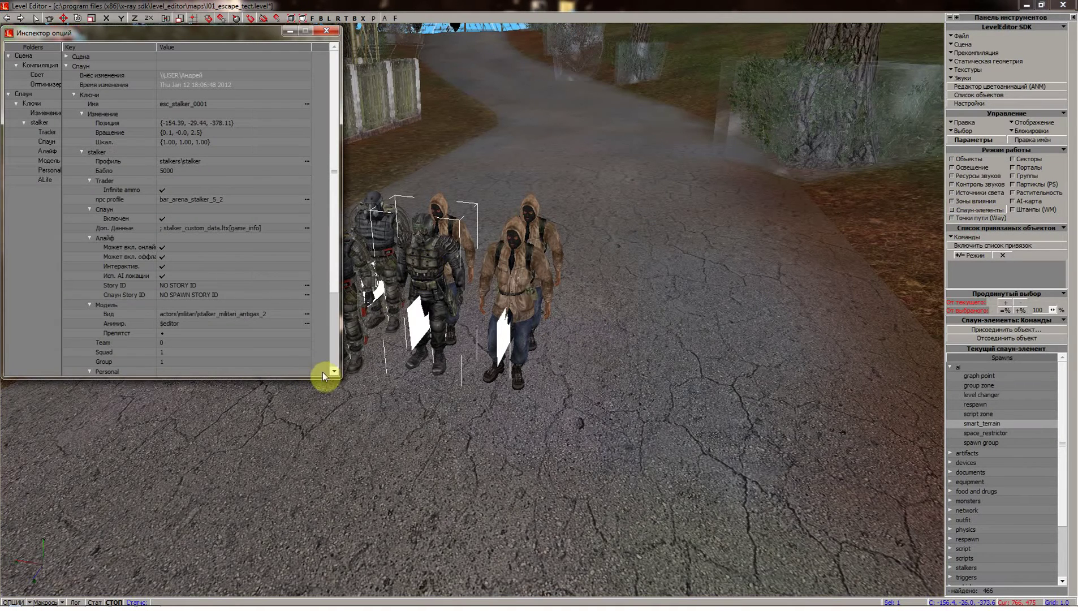
{"action": "left_click_drag", "start_coordinate": [333, 375], "coordinate": [337, 452]}
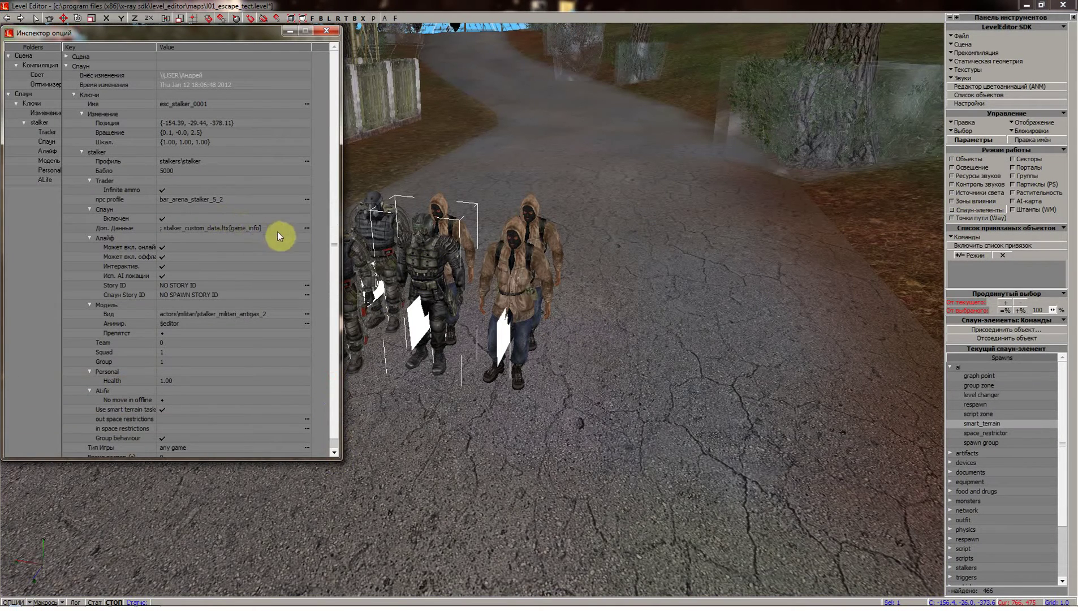
- Open the custom data of esc_stalker_0001 in the text editor
{"action": "left_click", "coordinate": [301, 228]}
{"action": "left_click", "coordinate": [312, 242]}
{"action": "left_click", "coordinate": [307, 228]}
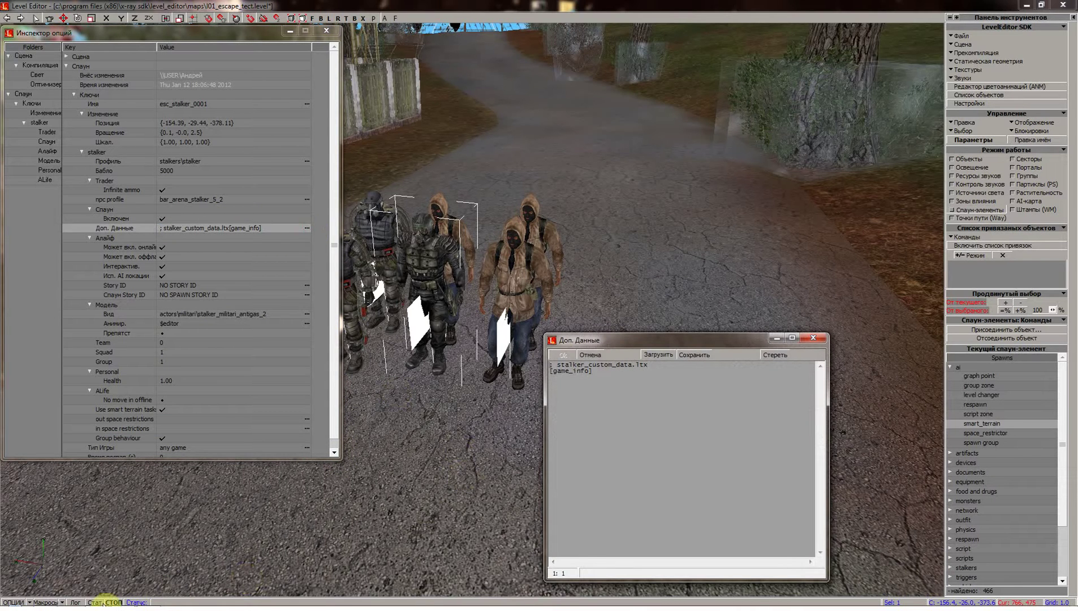
- Switch to the AkelPad notes and copy the walker logic block that uses the stalker_1_walk and stalker_1_look paths
{"action": "mouse_move", "coordinate": [500, 585]}
{"action": "left_click", "coordinate": [704, 570]}
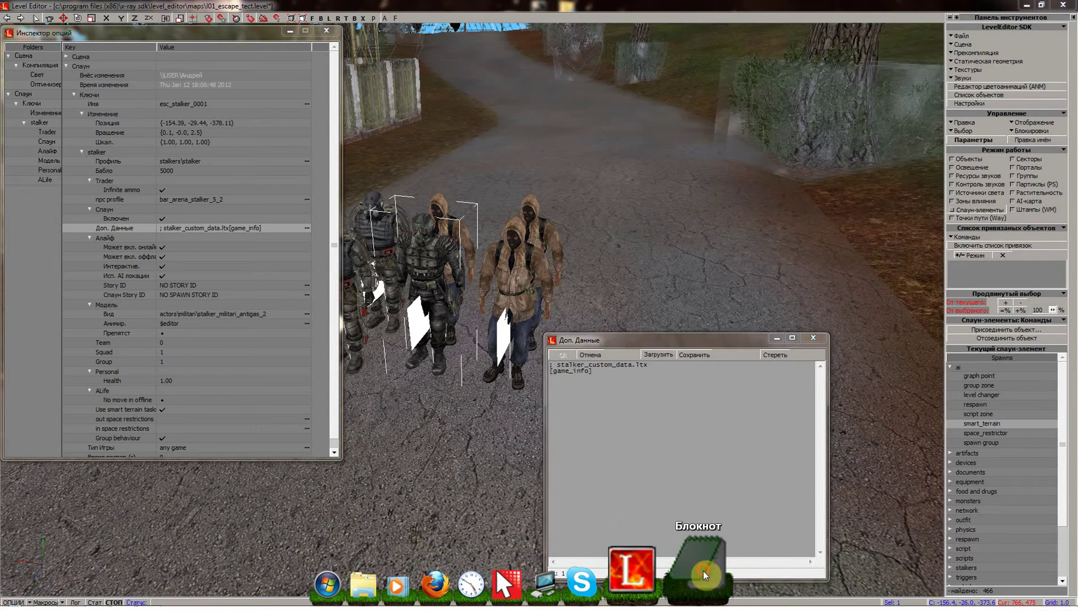
{"action": "left_click", "coordinate": [558, 323]}
{"action": "scroll", "coordinate": [559, 368], "scroll_direction": "down", "scroll_amount": 3}
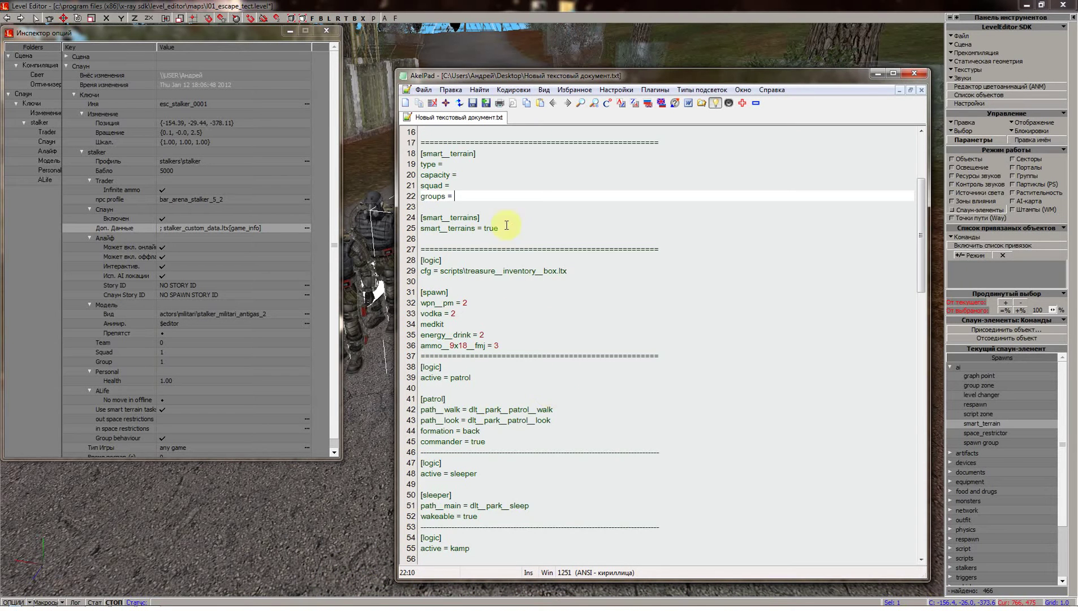
{"action": "scroll", "coordinate": [558, 439], "scroll_direction": "down", "scroll_amount": 10}
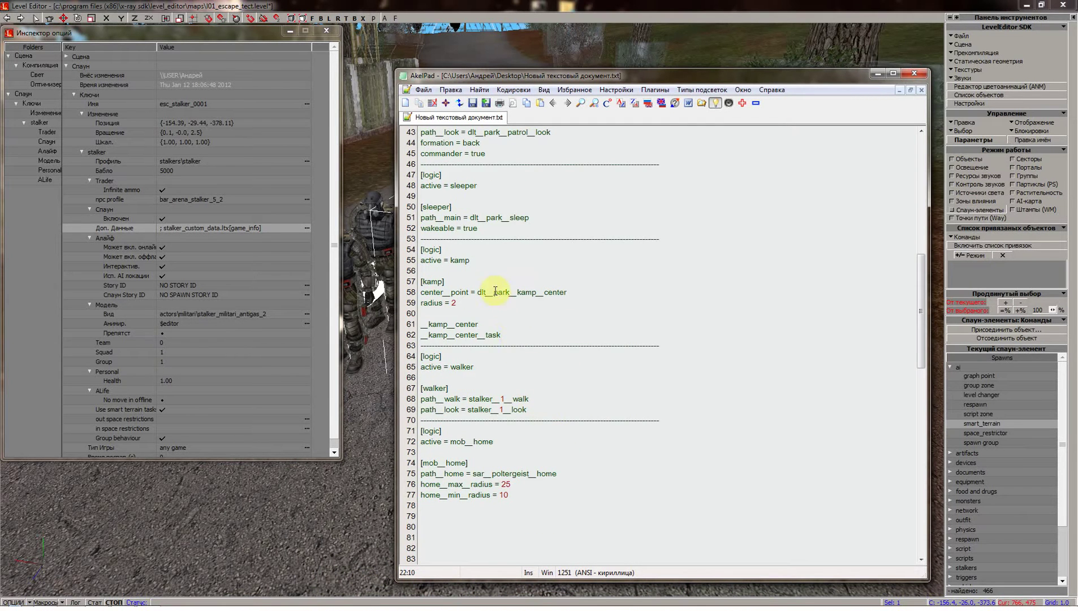
{"action": "scroll", "coordinate": [492, 259], "scroll_direction": "up", "scroll_amount": 5}
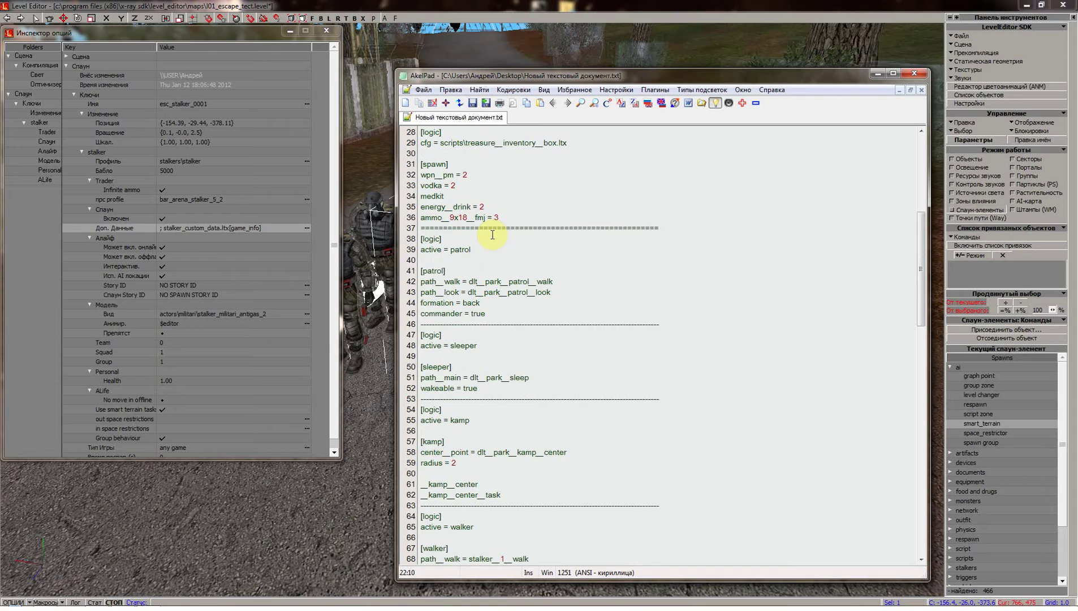
{"action": "scroll", "coordinate": [496, 249], "scroll_direction": "up", "scroll_amount": 1}
{"action": "scroll", "coordinate": [505, 339], "scroll_direction": "up", "scroll_amount": 5}
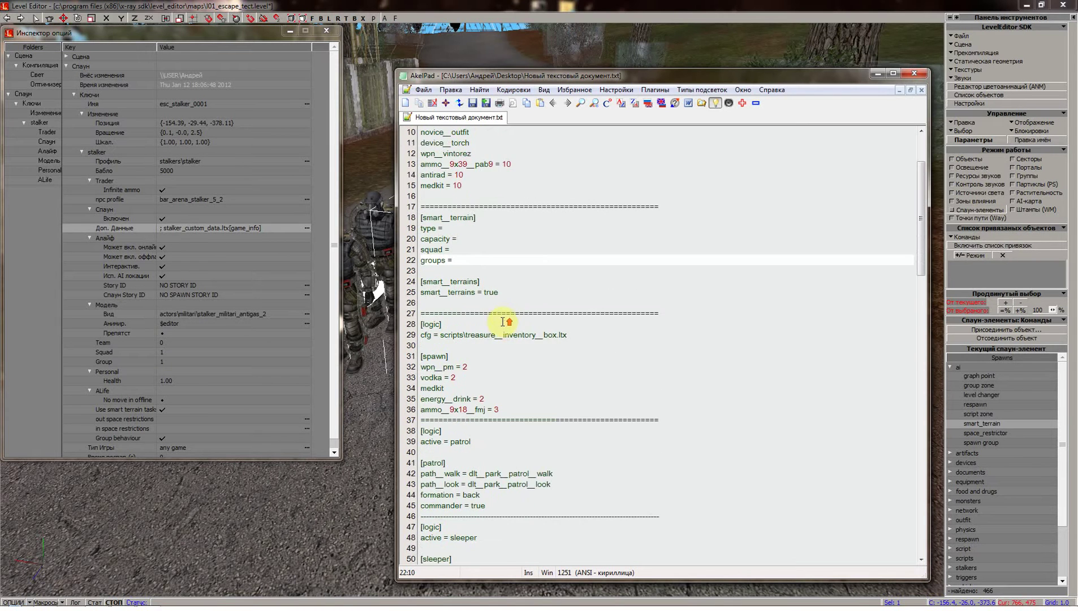
{"action": "scroll", "coordinate": [499, 305], "scroll_direction": "up", "scroll_amount": 3}
{"action": "scroll", "coordinate": [500, 304], "scroll_direction": "down", "scroll_amount": 5}
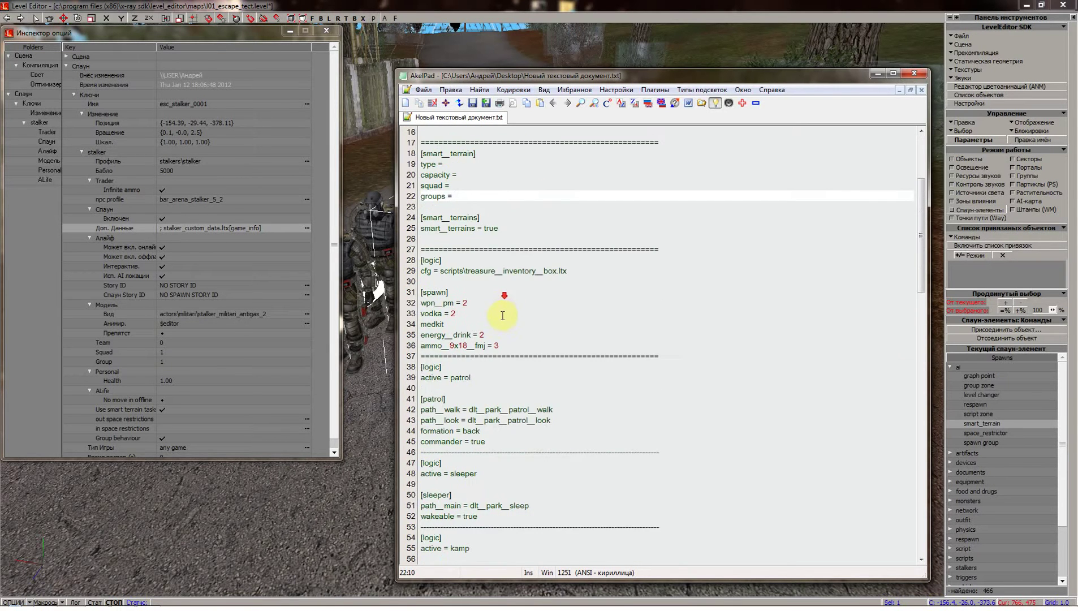
{"action": "scroll", "coordinate": [512, 311], "scroll_direction": "down", "scroll_amount": 4}
{"action": "scroll", "coordinate": [517, 391], "scroll_direction": "down", "scroll_amount": 2}
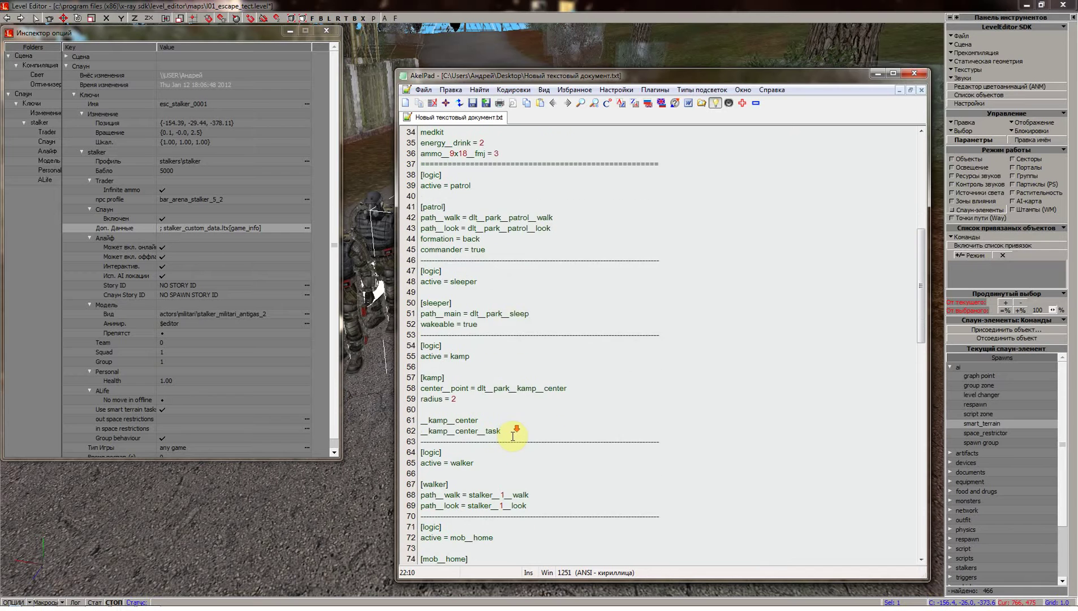
{"action": "scroll", "coordinate": [514, 432], "scroll_direction": "down", "scroll_amount": 1}
{"action": "scroll", "coordinate": [514, 436], "scroll_direction": "down", "scroll_amount": 1}
{"action": "left_click_drag", "start_coordinate": [538, 442], "coordinate": [409, 389]}
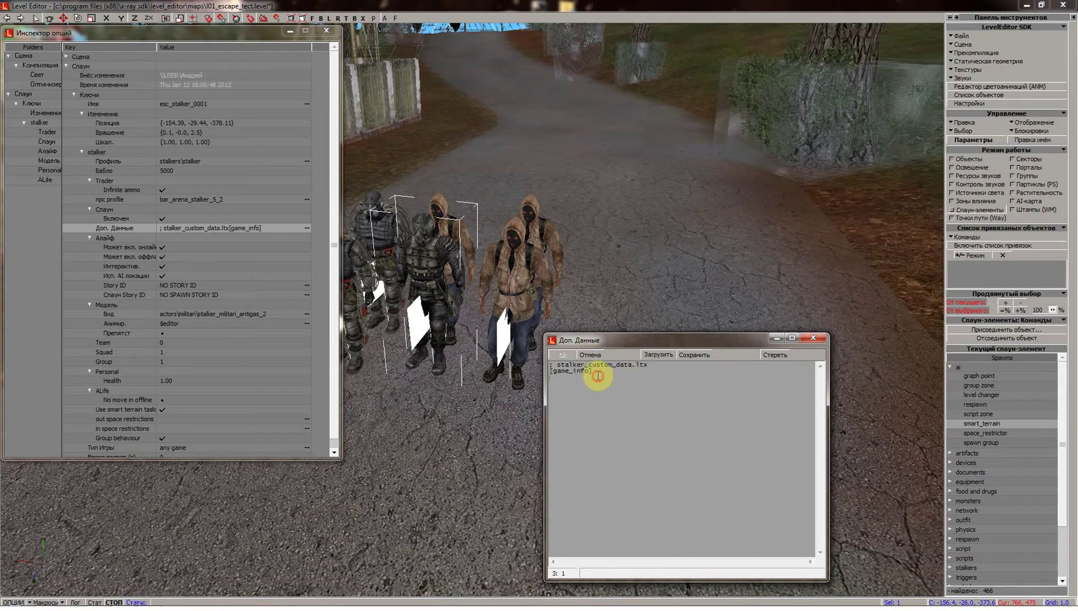
- Replace the custom data with [smart_terrains] esc_smart_terrains = true, [logic] active = walker, and [walker] path_walk = stalker_1_walk, path_look = stalker_1_look
{"action": "left_click_drag", "start_coordinate": [598, 376], "coordinate": [529, 362]}
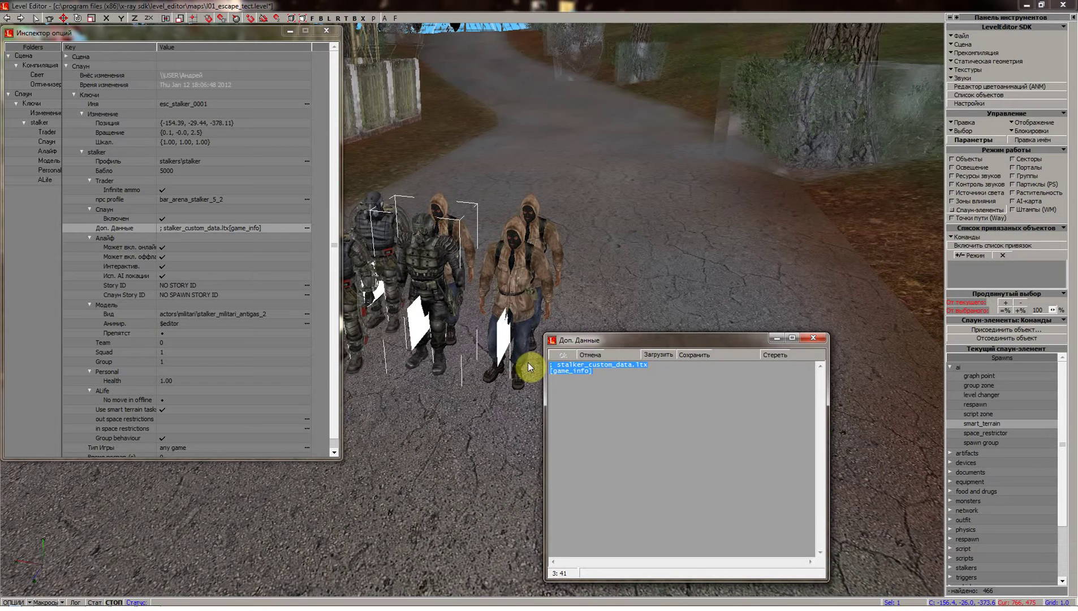
{"action": "type", "text": "[smart_terrains] esc_smart_terrains = true  [logic] active = walker  [walker] path_walk = stalker_1_walk path_look = stalker_1_look"}
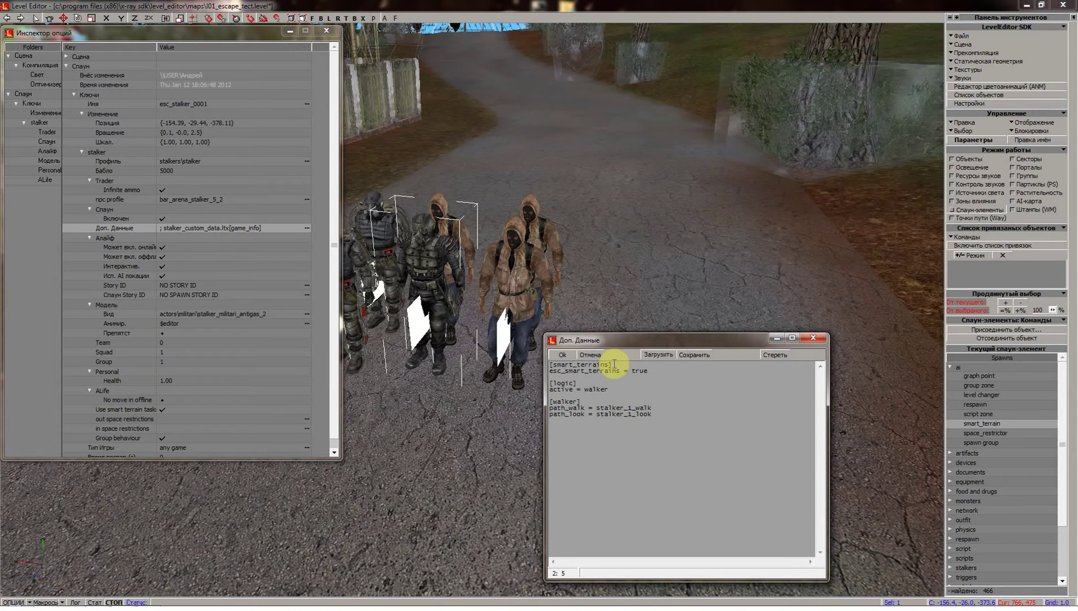
{"action": "left_click_drag", "start_coordinate": [613, 364], "coordinate": [550, 365]}
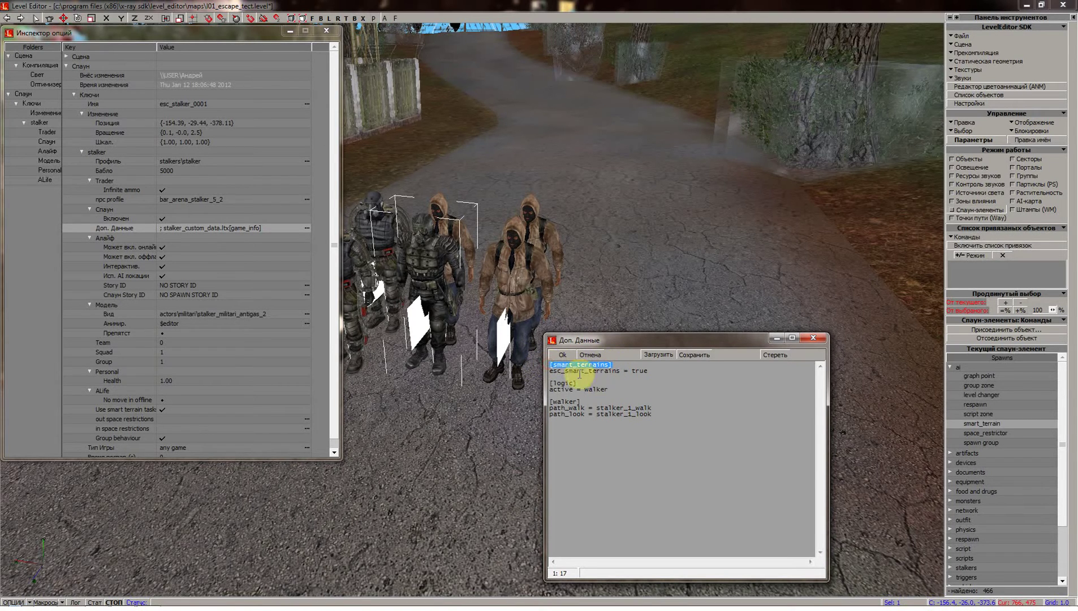
{"action": "left_click_drag", "start_coordinate": [620, 371], "coordinate": [542, 369]}
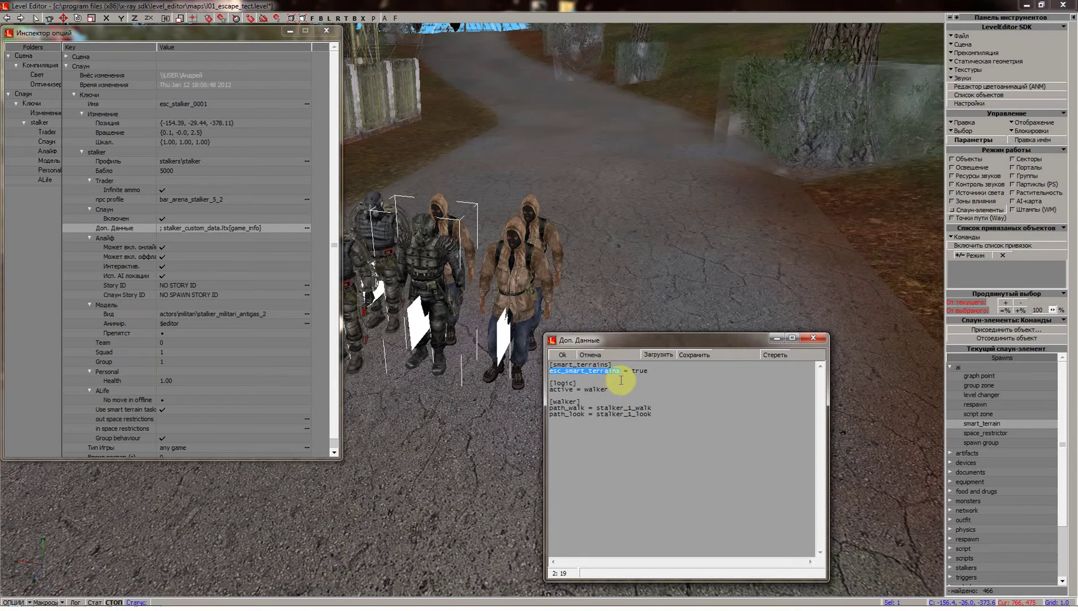
{"action": "left_click_drag", "start_coordinate": [649, 372], "coordinate": [539, 383]}
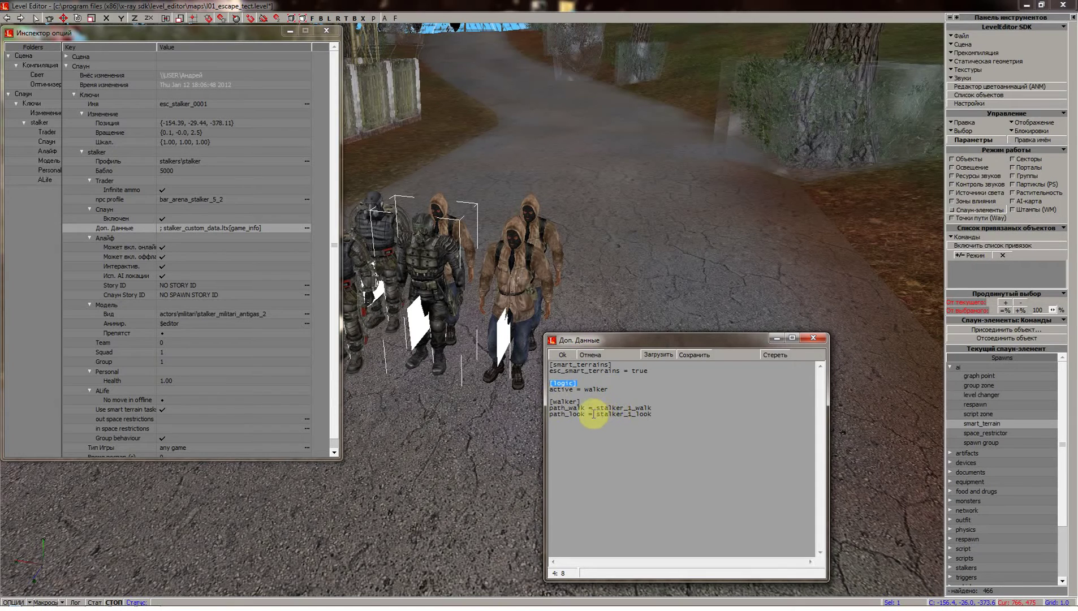
{"action": "left_click_drag", "start_coordinate": [653, 414], "coordinate": [547, 410]}
{"action": "left_click", "coordinate": [562, 356]}
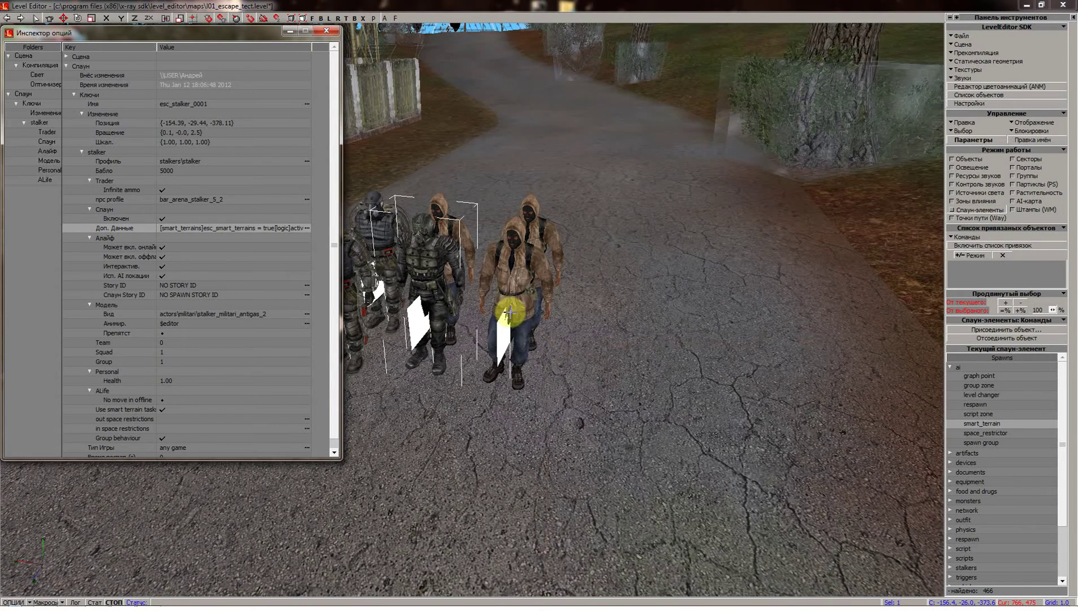
- Hide the configured stalker esc_stalker_0001 in the viewport
{"action": "left_click_drag", "start_coordinate": [501, 260], "coordinate": [441, 266], "text": "shift"}
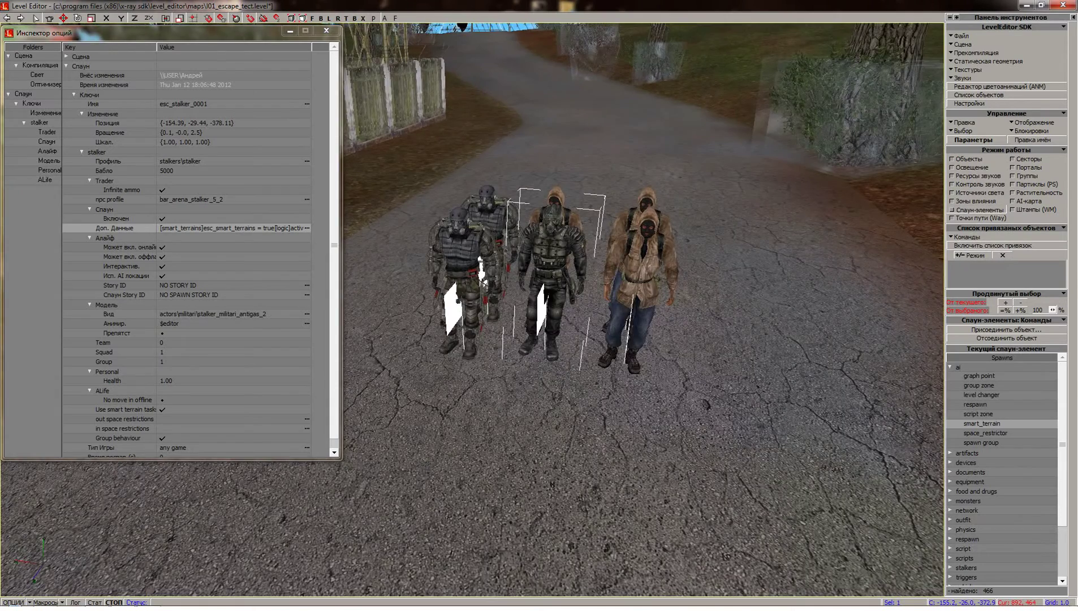
{"action": "right_click", "coordinate": [534, 263]}
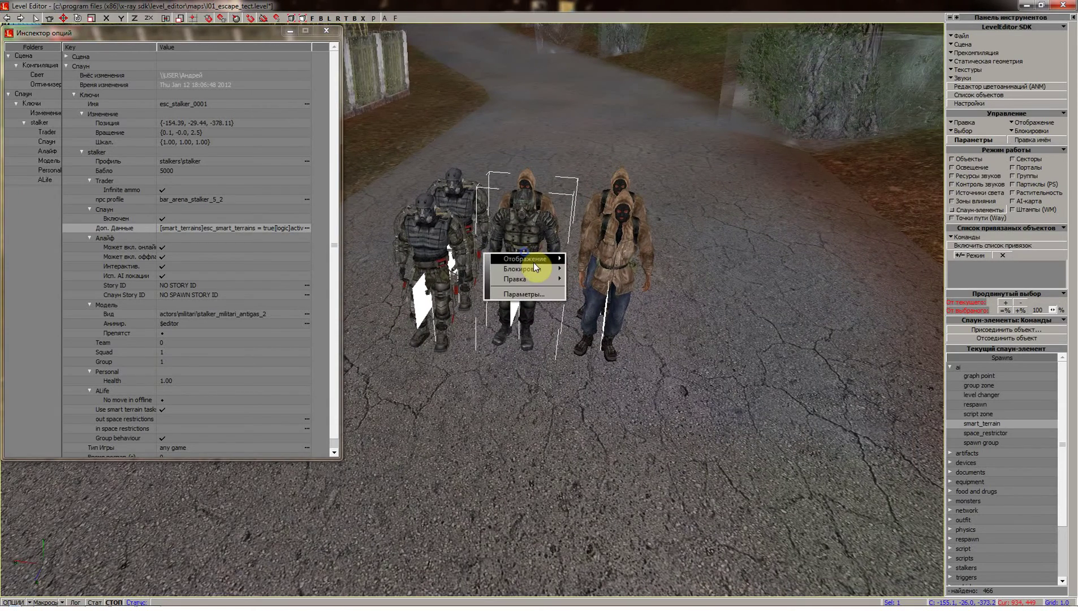
{"action": "mouse_move", "coordinate": [533, 263]}
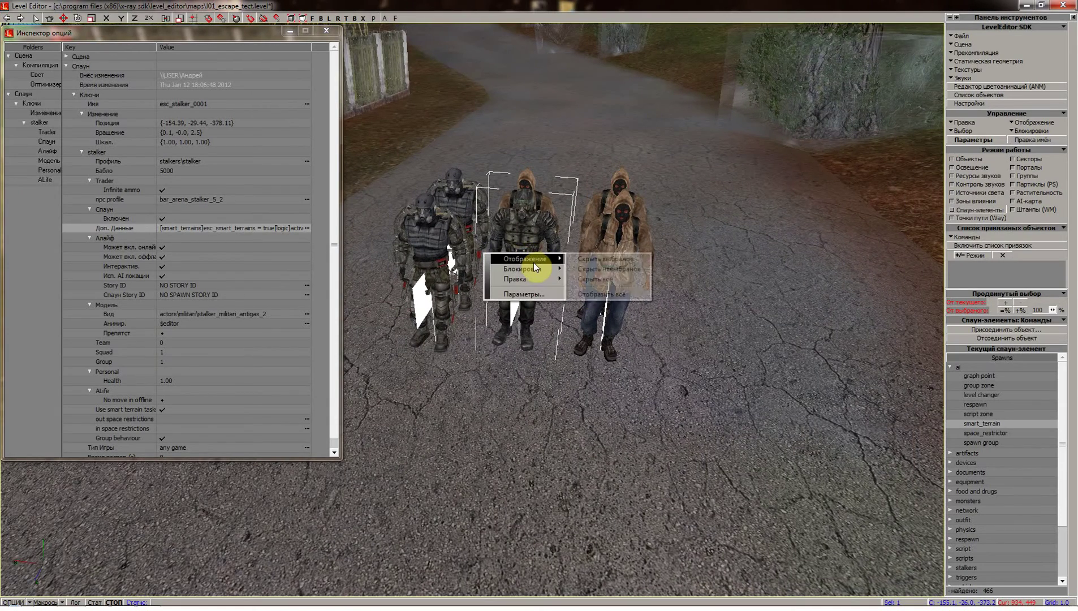
{"action": "left_click", "coordinate": [591, 271]}
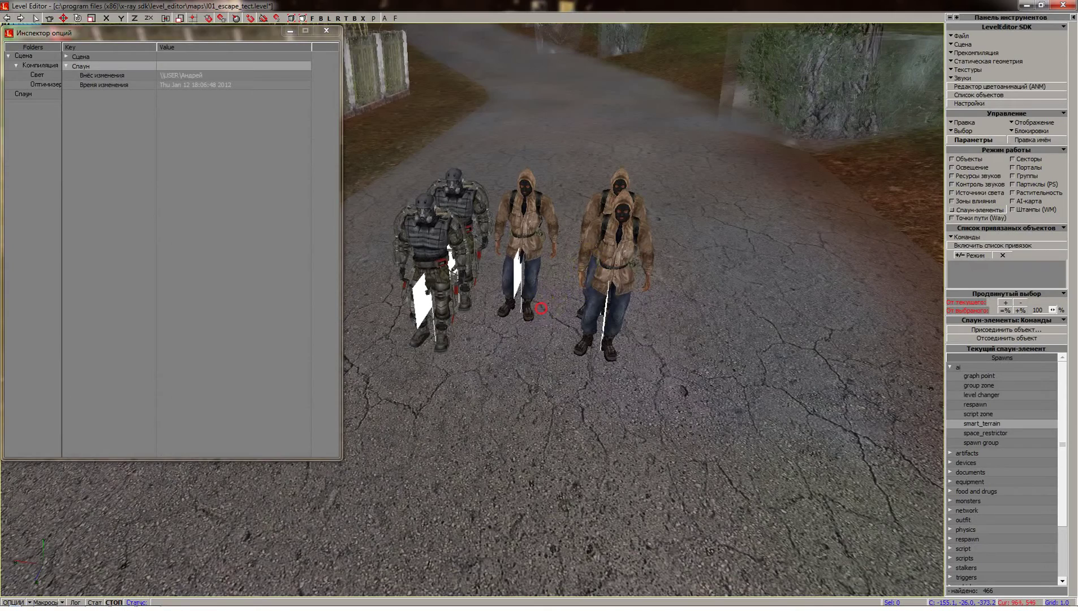
- Select the two exoskeleton stalkers together, review their shared properties, and close the inspector
{"action": "left_click_drag", "start_coordinate": [541, 308], "coordinate": [541, 317], "text": "shift"}
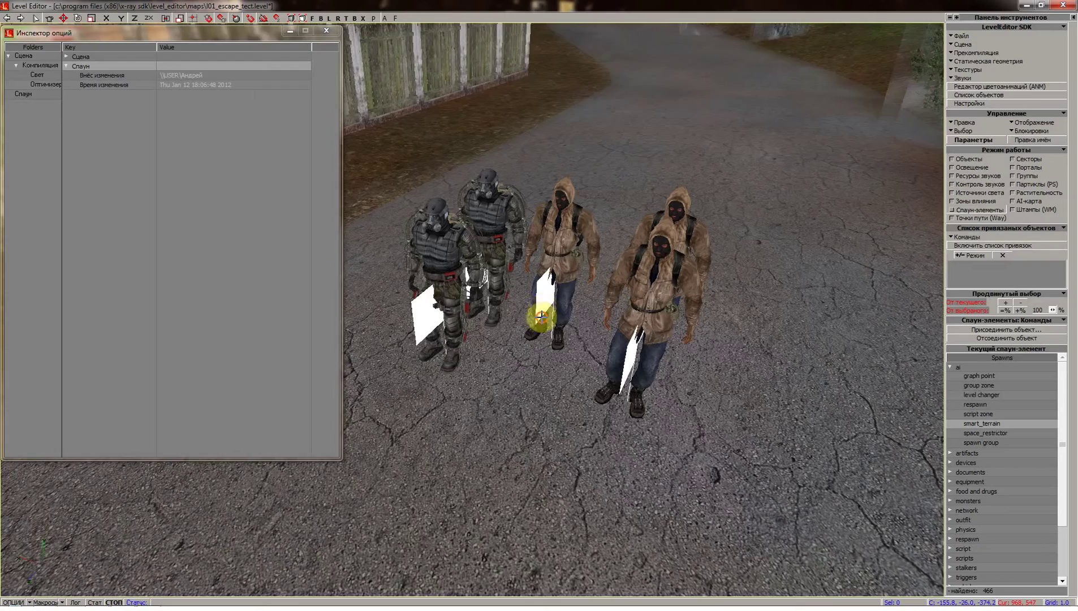
{"action": "scroll", "coordinate": [542, 317], "scroll_direction": "up", "scroll_amount": 3}
{"action": "left_click", "coordinate": [444, 337]}
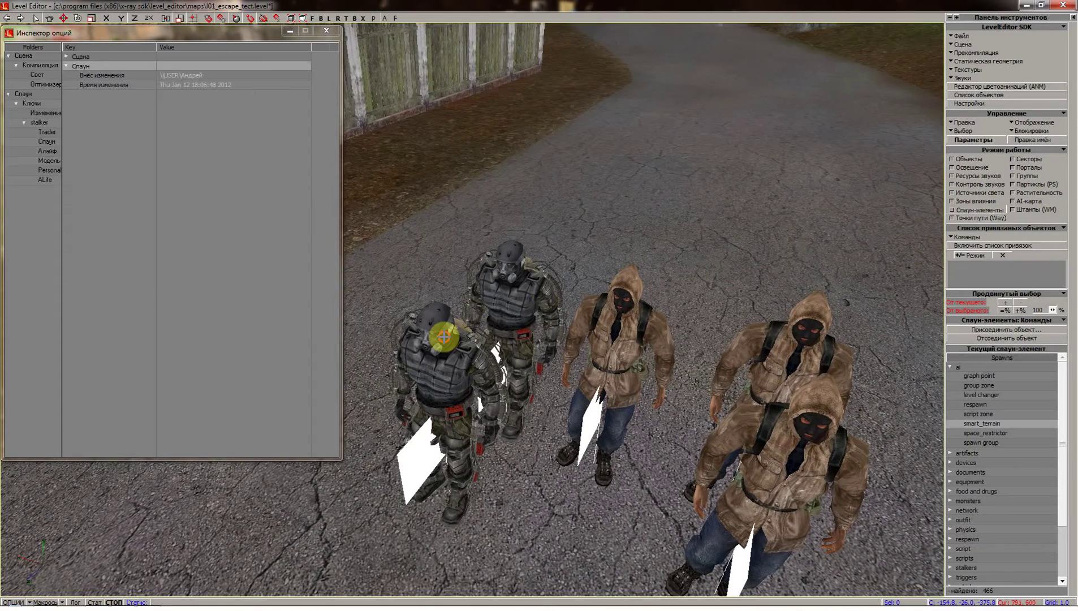
{"action": "left_click", "coordinate": [508, 266], "text": "ctrl"}
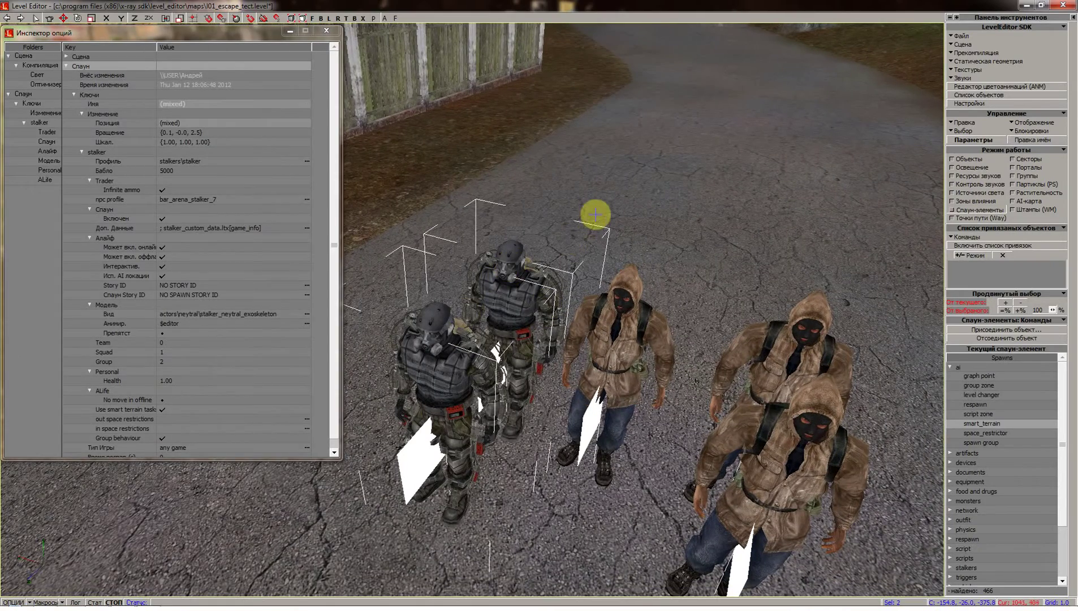
{"action": "left_click_drag", "start_coordinate": [595, 214], "coordinate": [601, 217], "text": "shift"}
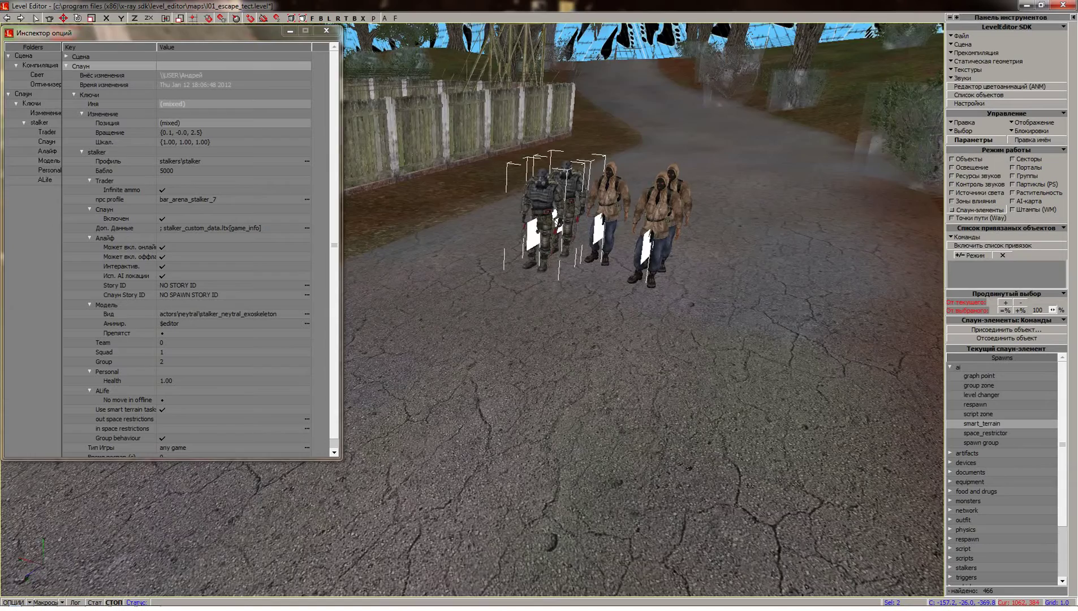
{"action": "scroll", "coordinate": [601, 217], "scroll_direction": "up", "scroll_amount": 5}
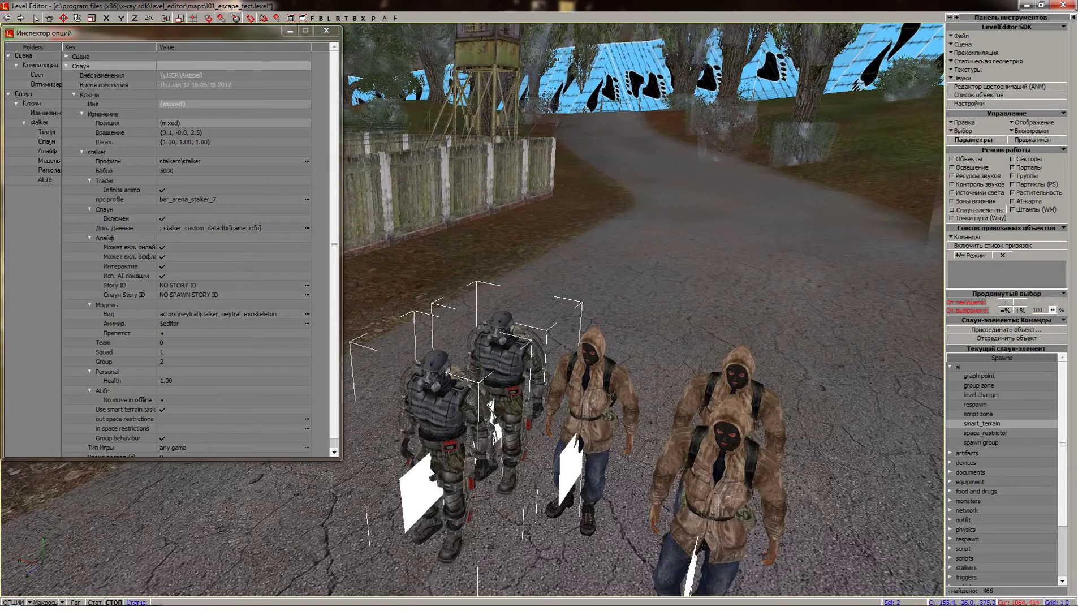
{"action": "scroll", "coordinate": [601, 217], "scroll_direction": "down", "scroll_amount": 5}
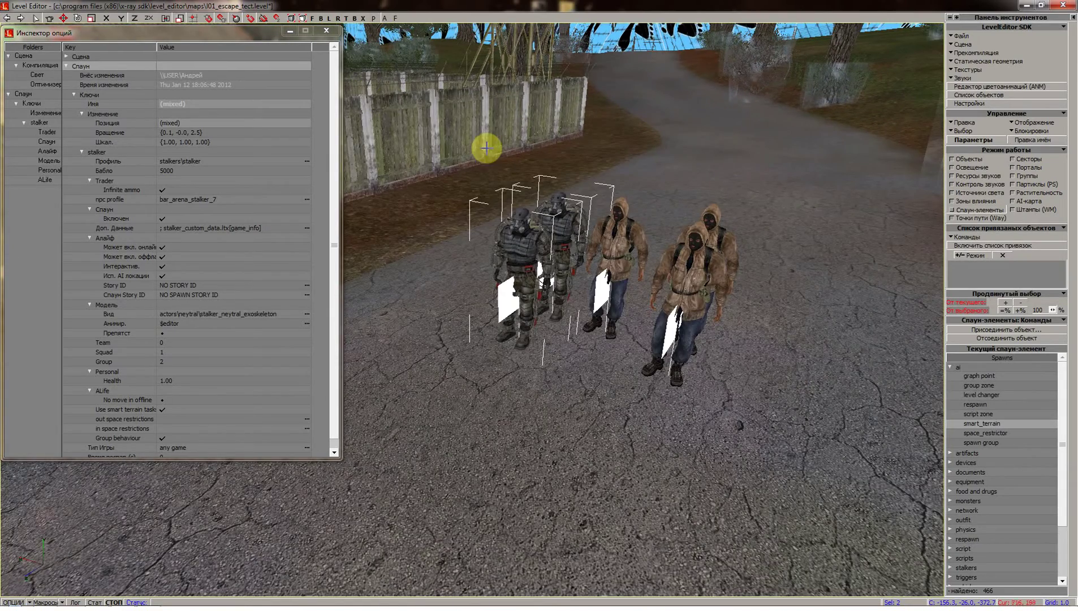
{"action": "left_click_drag", "start_coordinate": [487, 298], "coordinate": [481, 288], "text": "shift"}
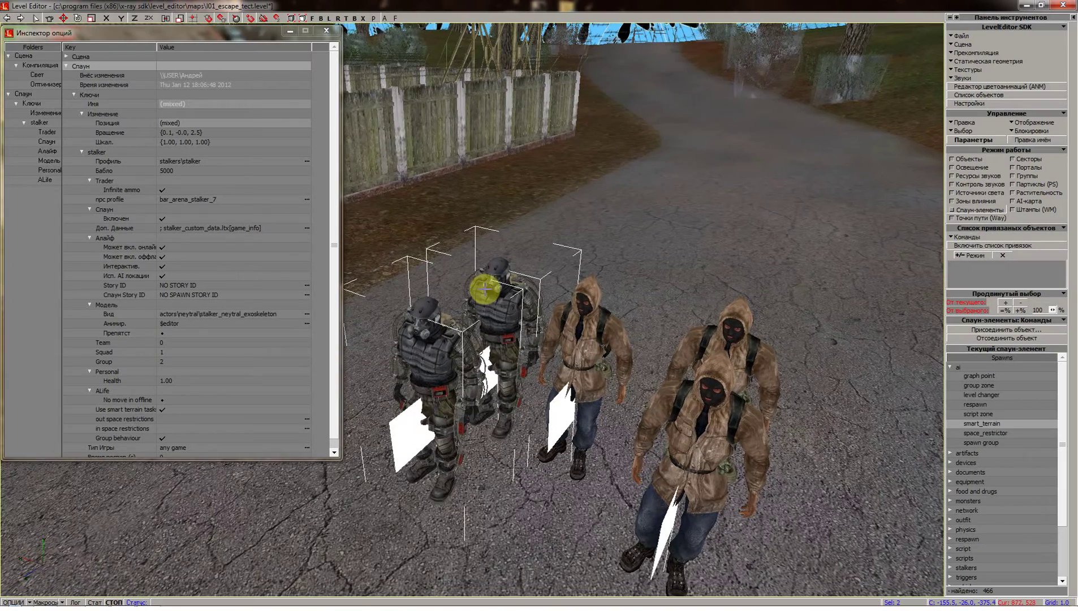
{"action": "left_click", "coordinate": [328, 34]}
- Switch to group editing and choose zone_fireplace from light_preset as the current object
{"action": "scroll", "coordinate": [783, 181], "scroll_direction": "down", "scroll_amount": 5}
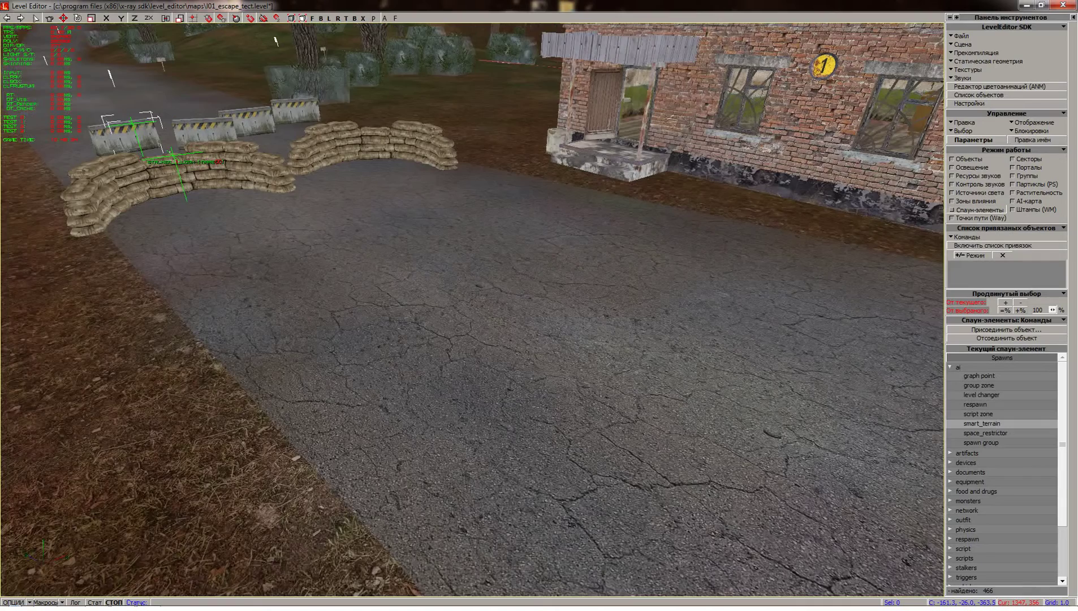
{"action": "left_click_drag", "start_coordinate": [763, 225], "coordinate": [874, 209], "text": "shift"}
{"action": "left_click_drag", "start_coordinate": [762, 224], "coordinate": [815, 153], "text": "shift"}
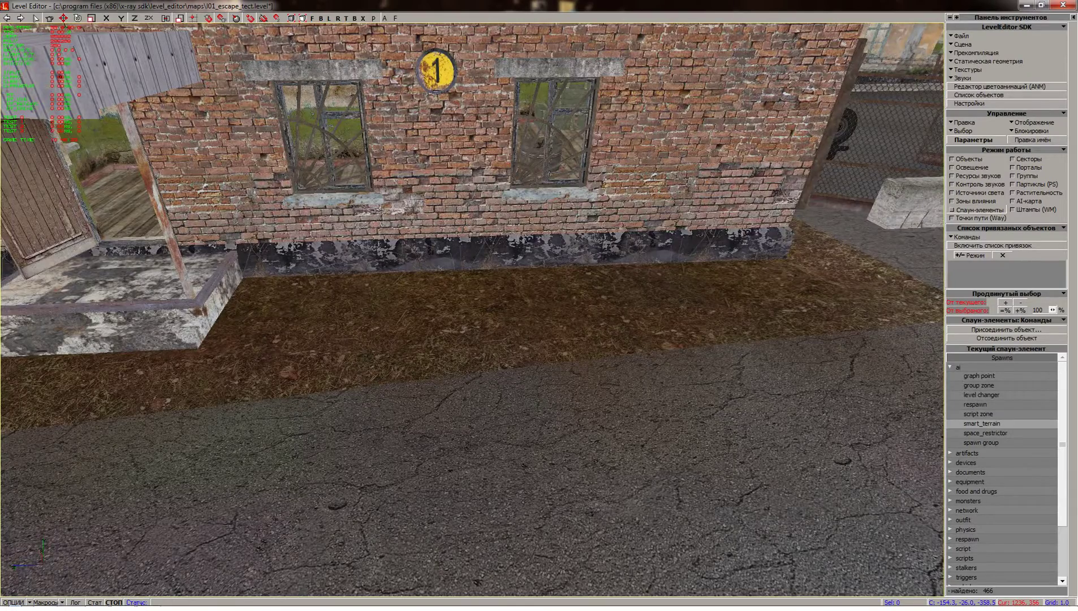
{"action": "left_click_drag", "start_coordinate": [699, 201], "coordinate": [705, 177], "text": "shift"}
{"action": "left_click", "coordinate": [1038, 176]}
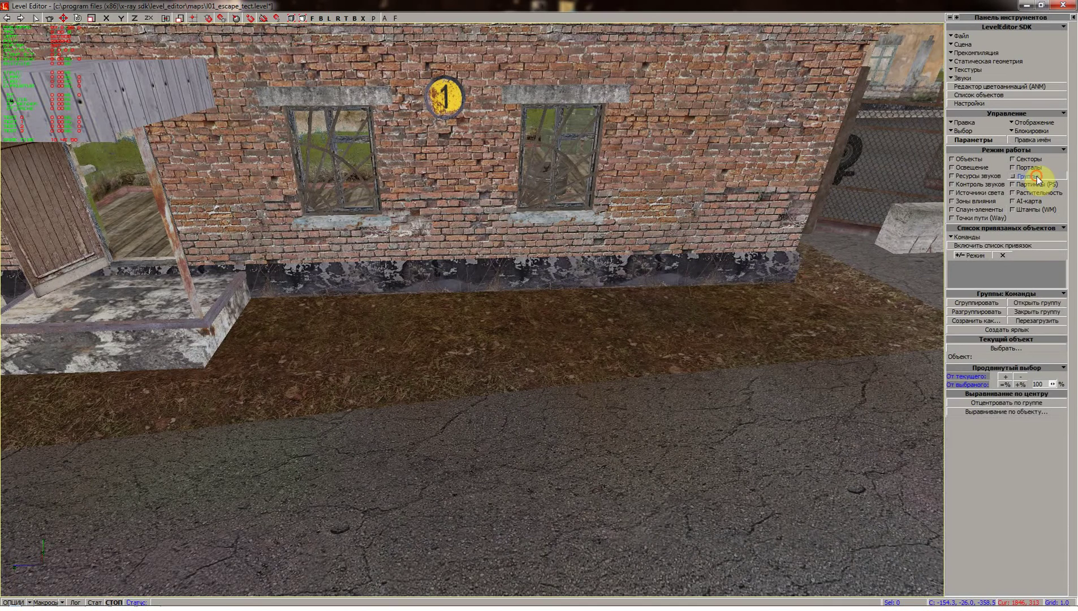
{"action": "left_click", "coordinate": [1007, 347]}
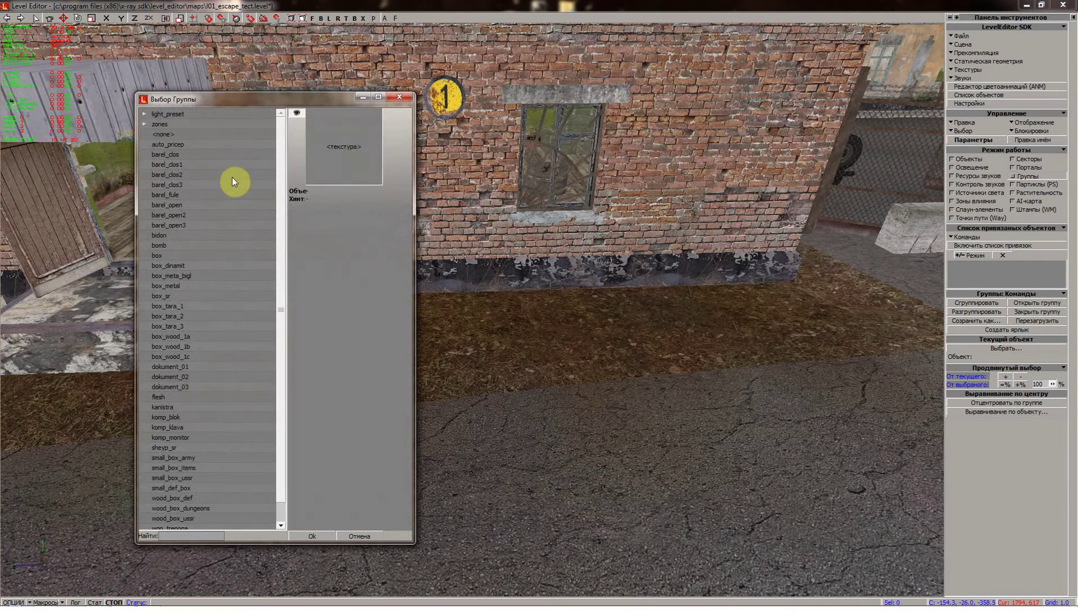
{"action": "left_click", "coordinate": [142, 124]}
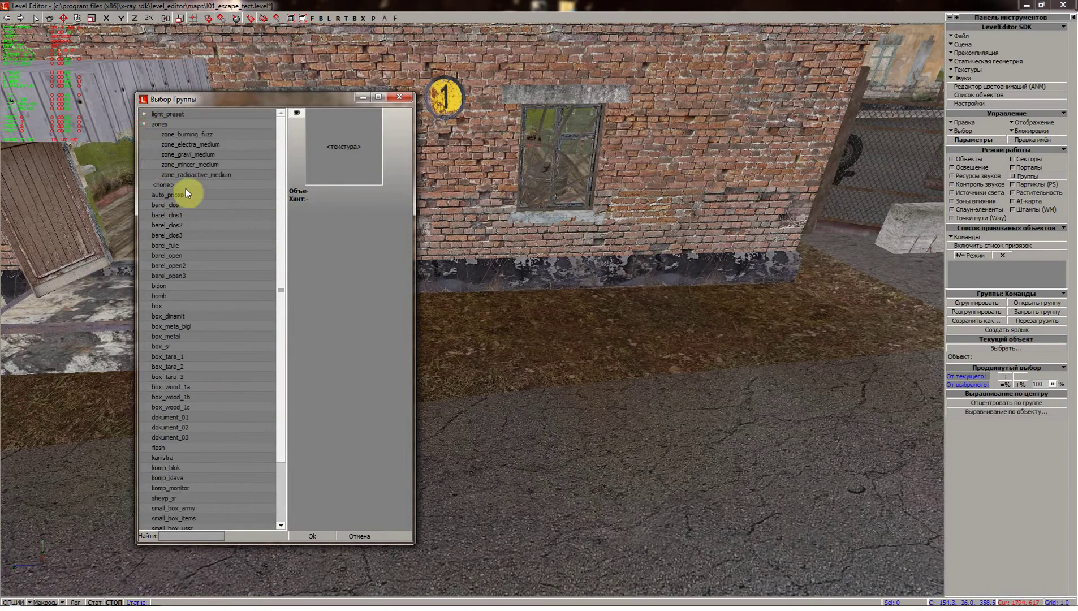
{"action": "left_click", "coordinate": [146, 123]}
{"action": "left_click", "coordinate": [145, 113]}
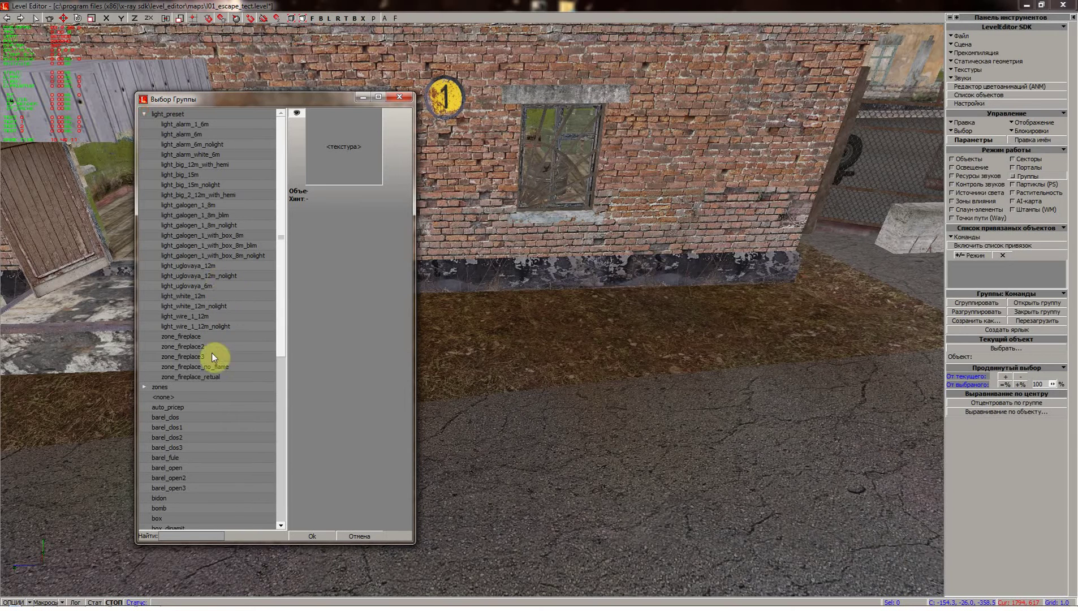
{"action": "left_click", "coordinate": [208, 337]}
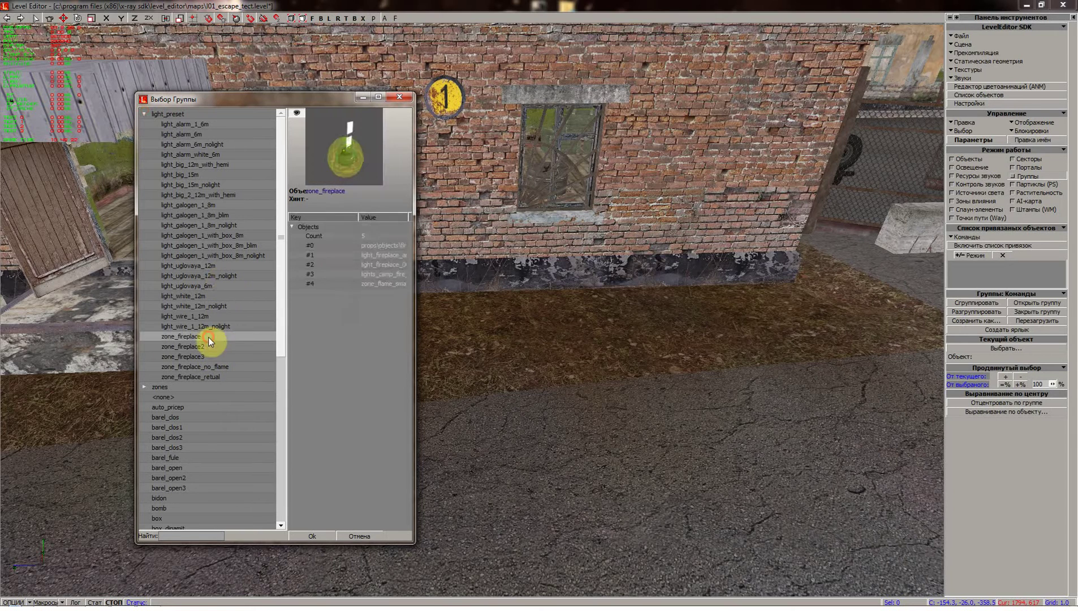
{"action": "left_click", "coordinate": [314, 535]}
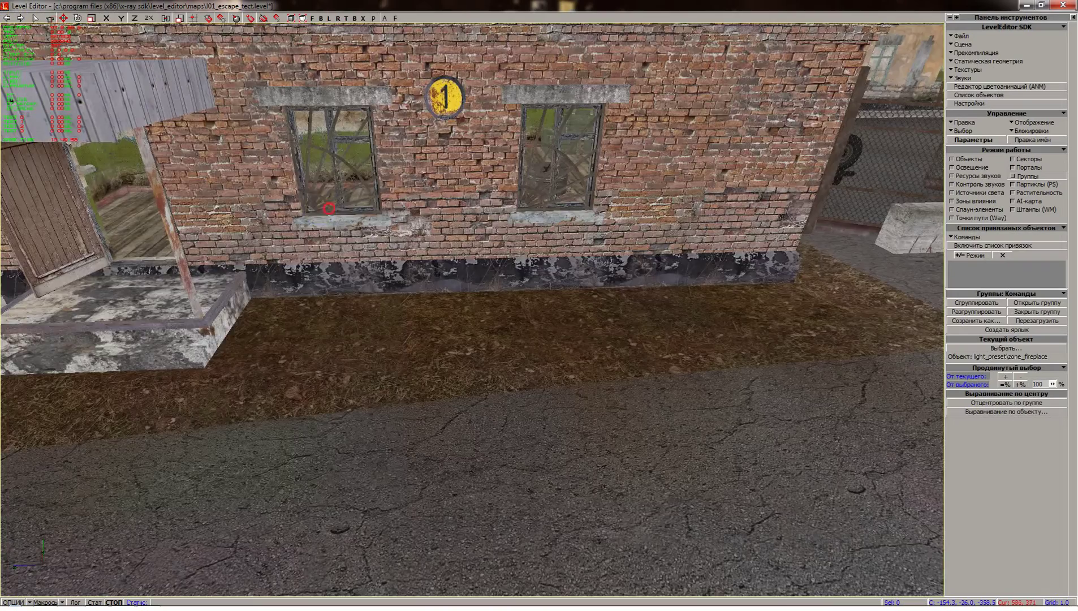
- Place the fireplace group on the road near the brick building and the STOP gate, then dismiss the log window
{"action": "mouse_move", "coordinate": [329, 209]}
{"action": "left_mouse_down", "text": "shift"}
{"action": "mouse_move", "coordinate": [338, 217]}
{"action": "mouse_move", "coordinate": [339, 204]}
{"action": "mouse_move", "coordinate": [340, 218]}
{"action": "left_mouse_up", "text": "shift"}
{"action": "left_click", "coordinate": [340, 221]}
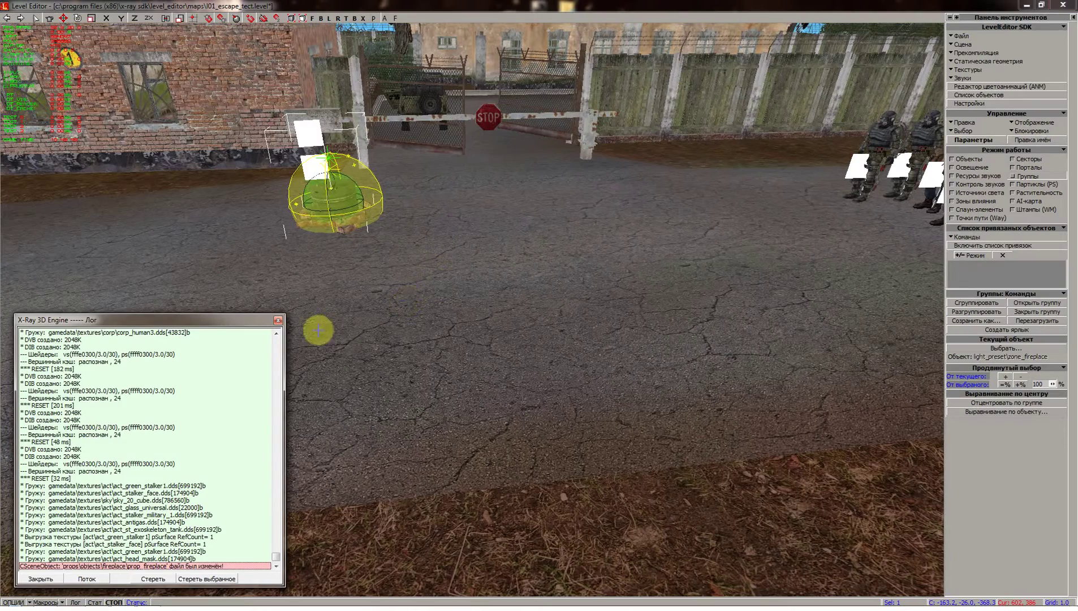
{"action": "left_click", "coordinate": [278, 321]}
{"action": "mouse_move", "coordinate": [365, 359]}
{"action": "left_mouse_down", "text": "shift"}
{"action": "mouse_move", "coordinate": [351, 340]}
{"action": "mouse_move", "coordinate": [368, 349]}
{"action": "left_mouse_up", "text": "shift"}
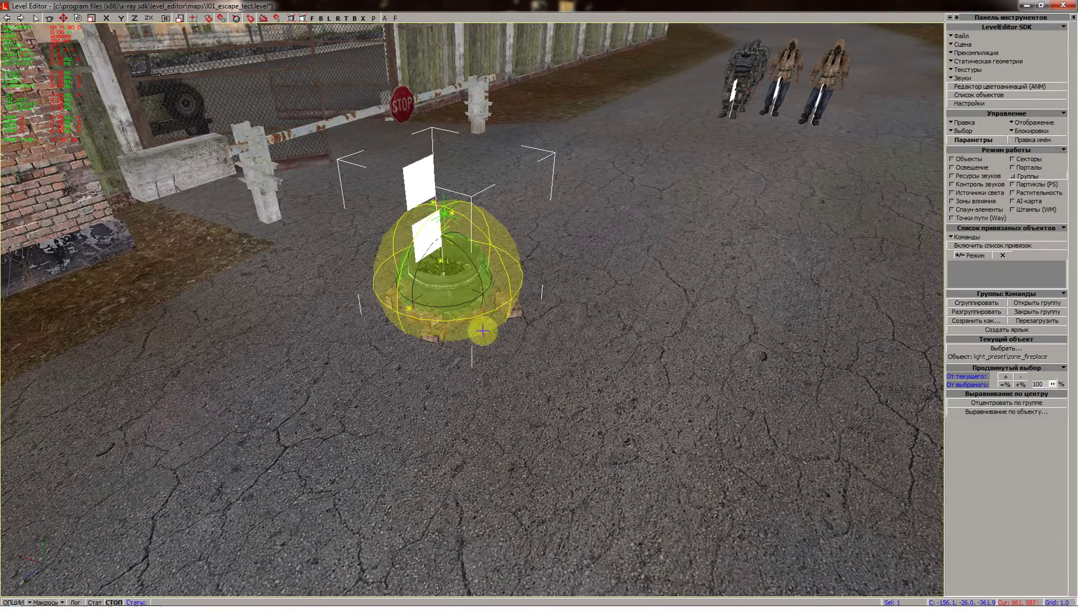